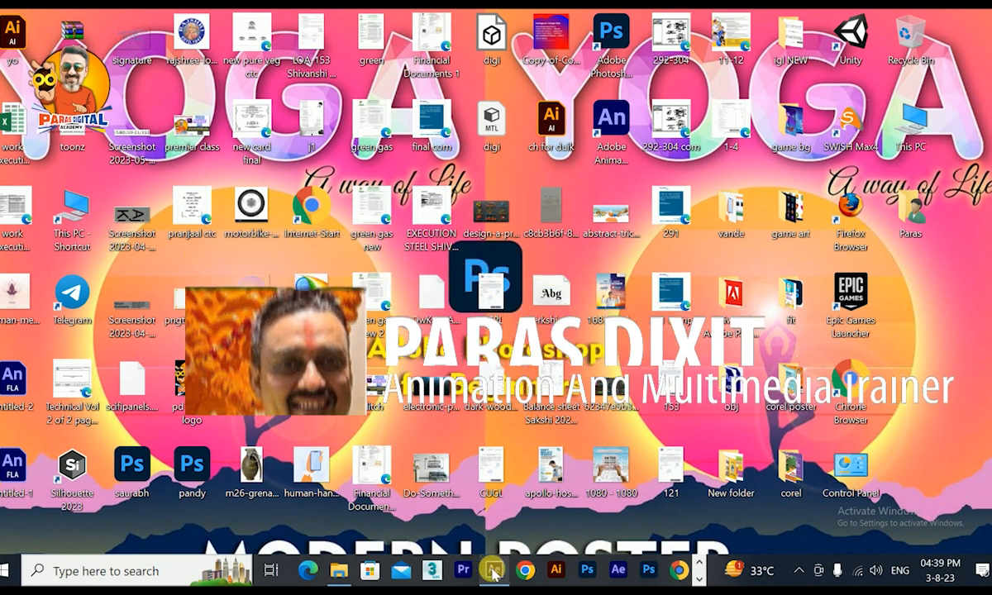
Create a new 1280 x 720 composition at 25 fps with a duration of 20 seconds.
click(34, 373)
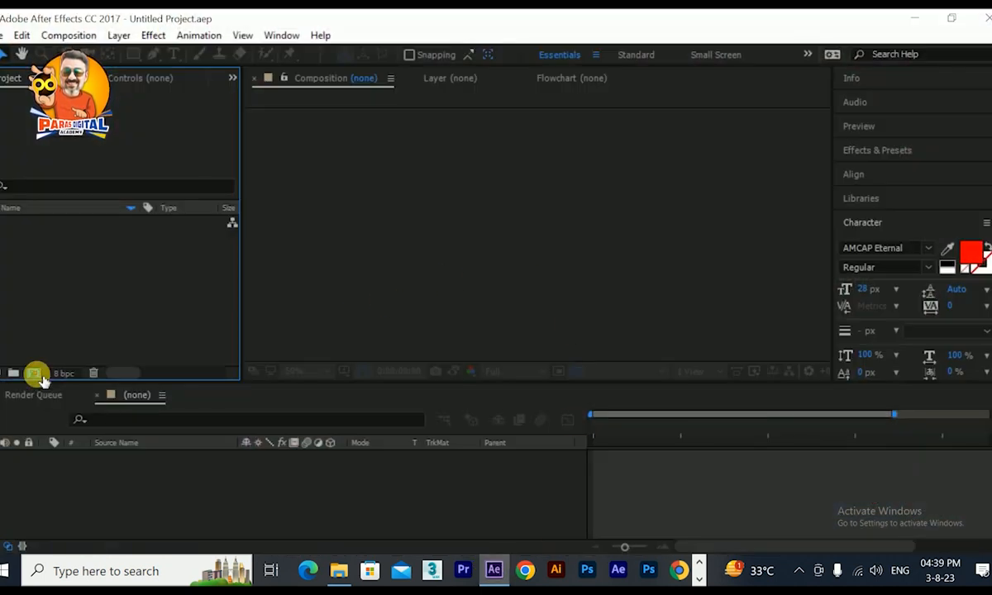
drag(566, 104, 333, 124)
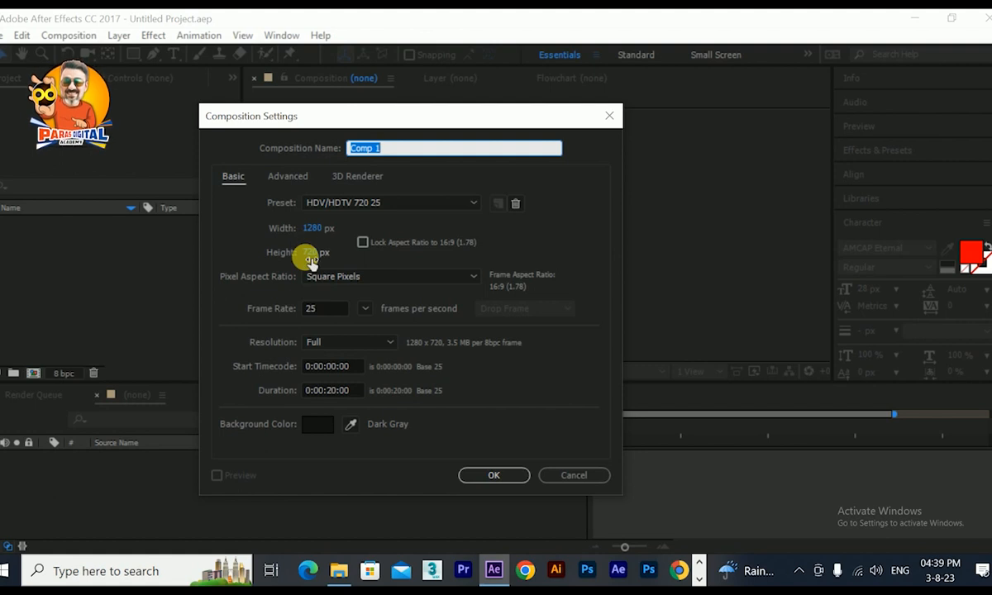
click(489, 475)
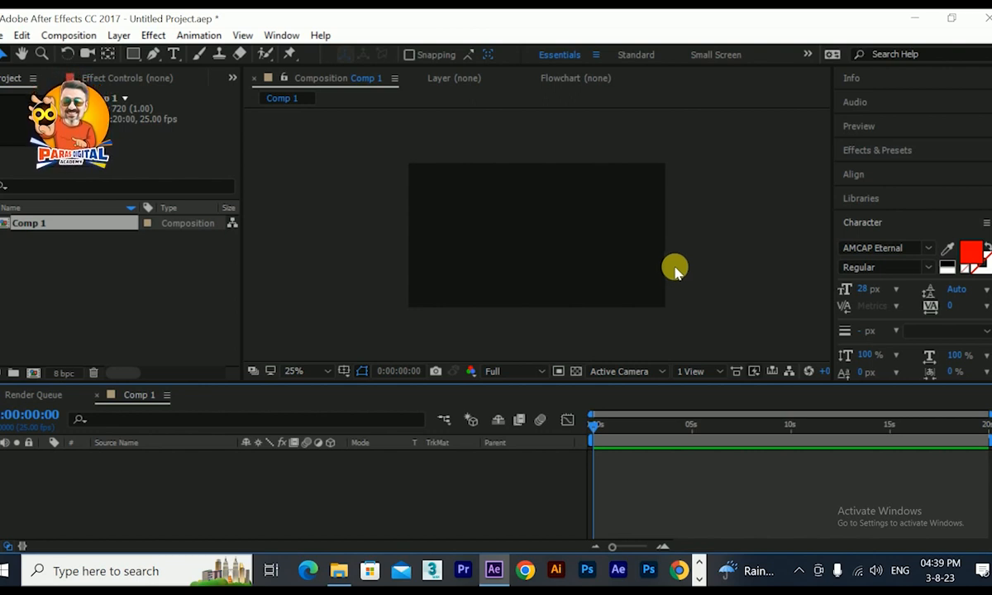
Add a composition-sized solid layer of 1280 x 720 px in a slightly darker sky blue.
right_click(177, 504)
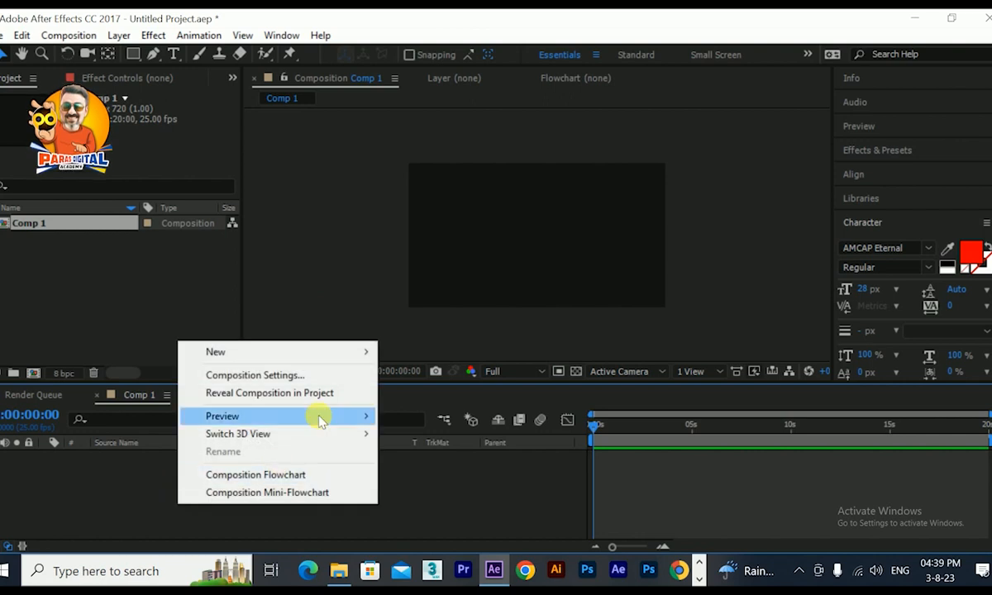
mouse_move(331, 353)
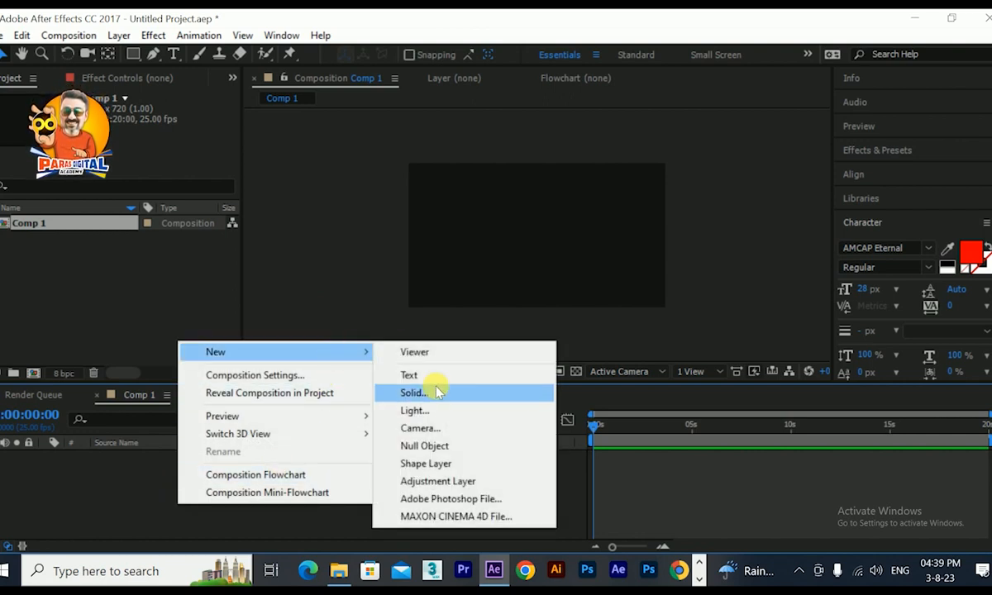
click(437, 392)
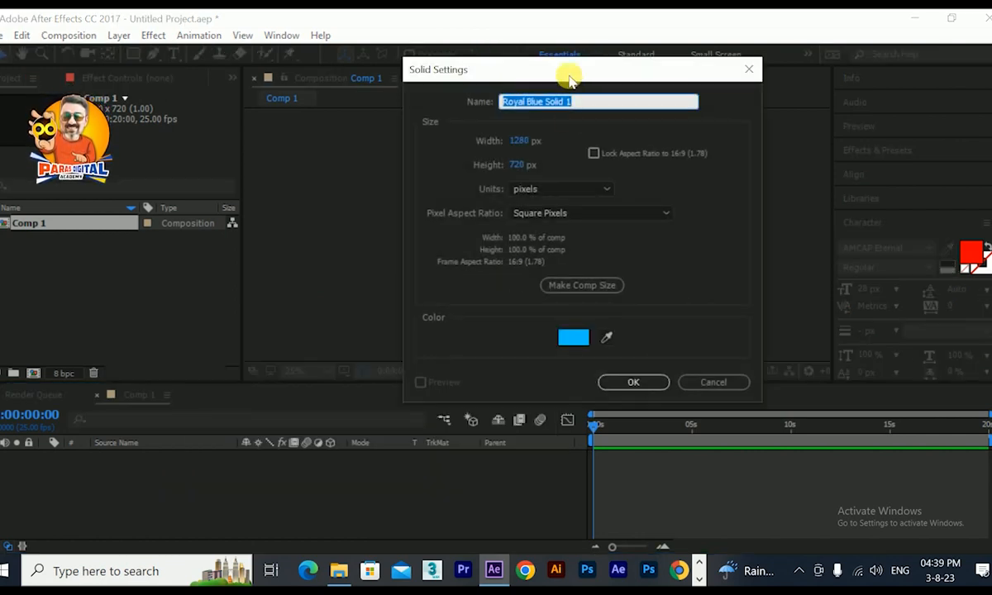
drag(569, 78, 486, 77)
click(493, 334)
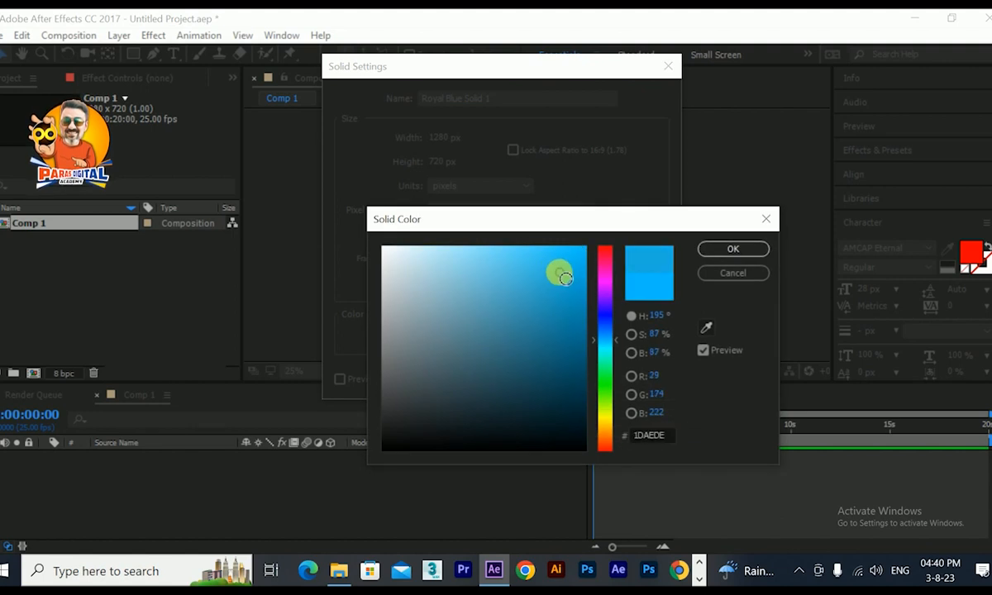
click(733, 249)
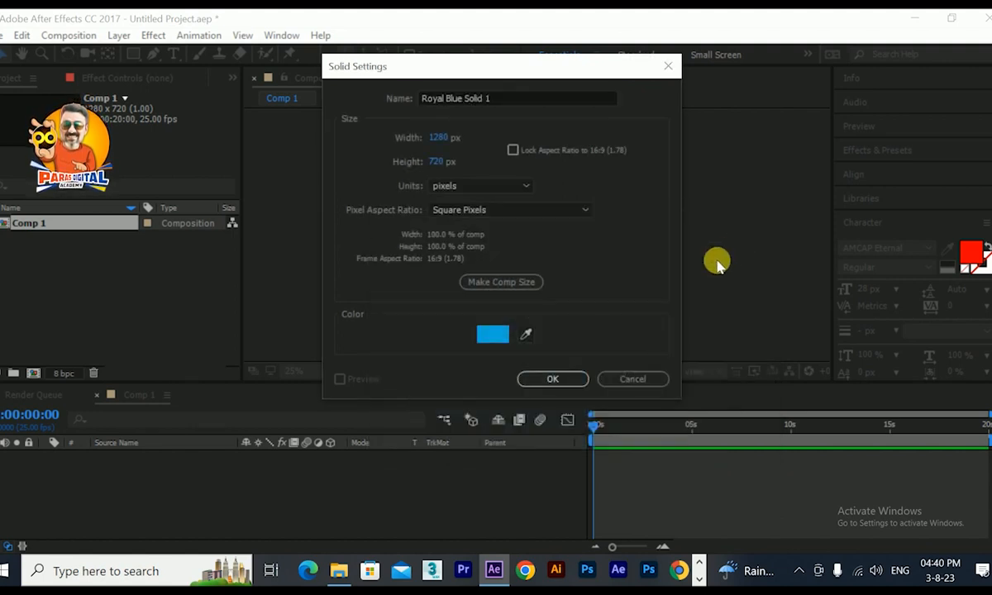
click(570, 376)
Rename the blue solid layer as bg 1.
key(Return)
text(bg)
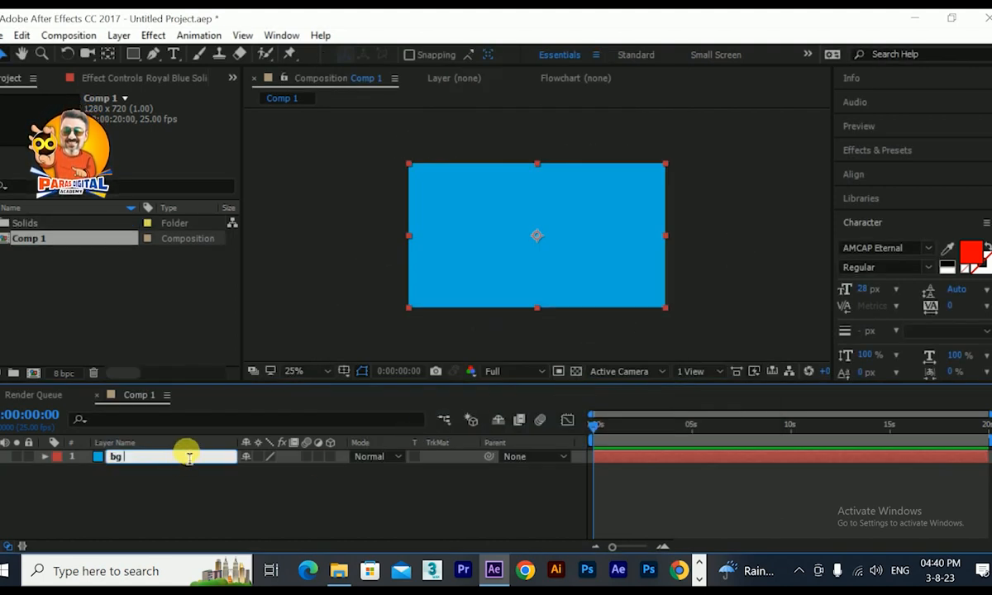
text( 1)
key(Return)
click(224, 468)
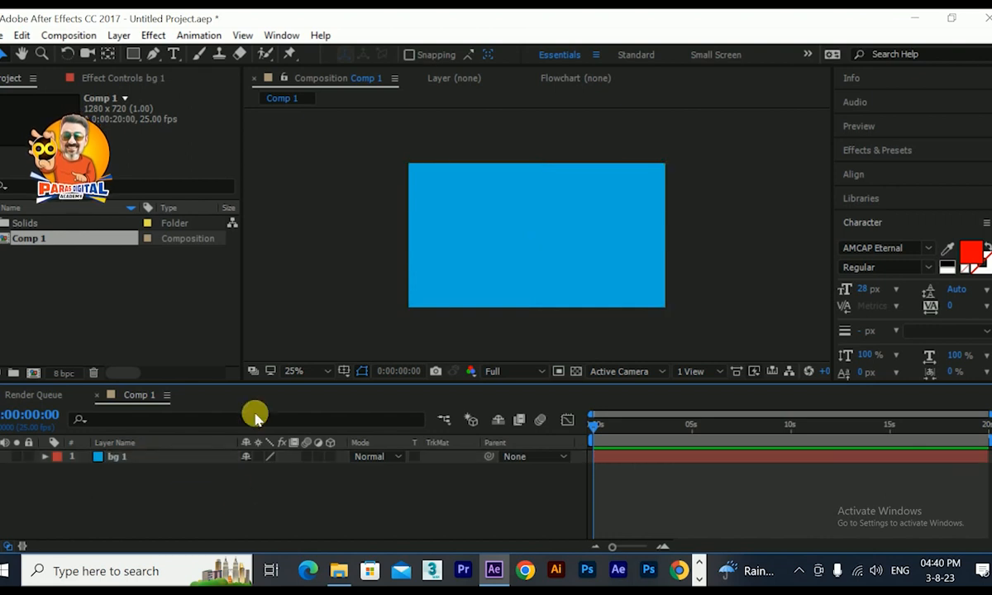
Import the bg, s hand, mob hand and train images from the vande folder into the After Effects project.
click(339, 571)
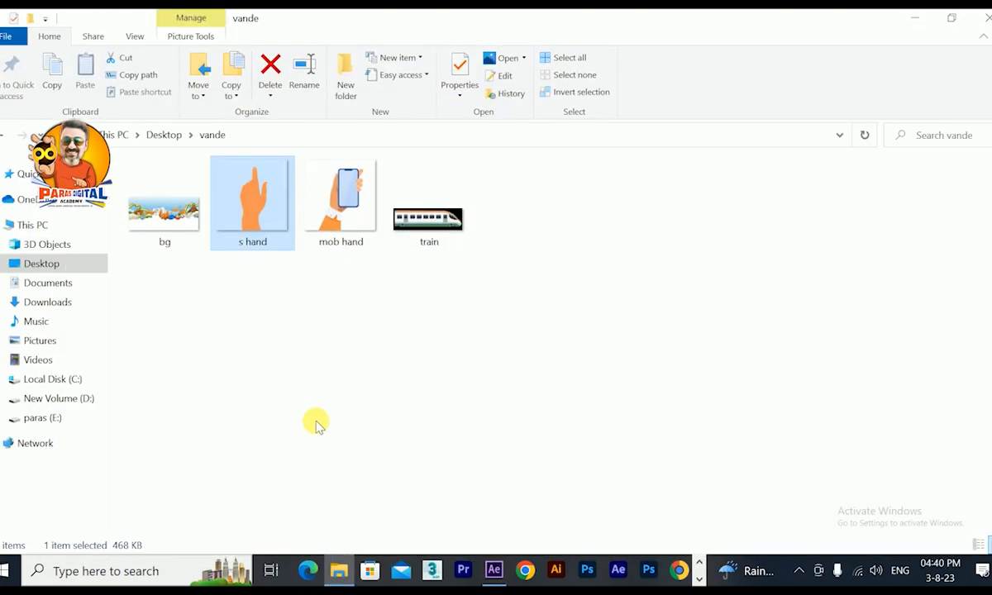
click(344, 223)
drag(149, 266, 462, 224)
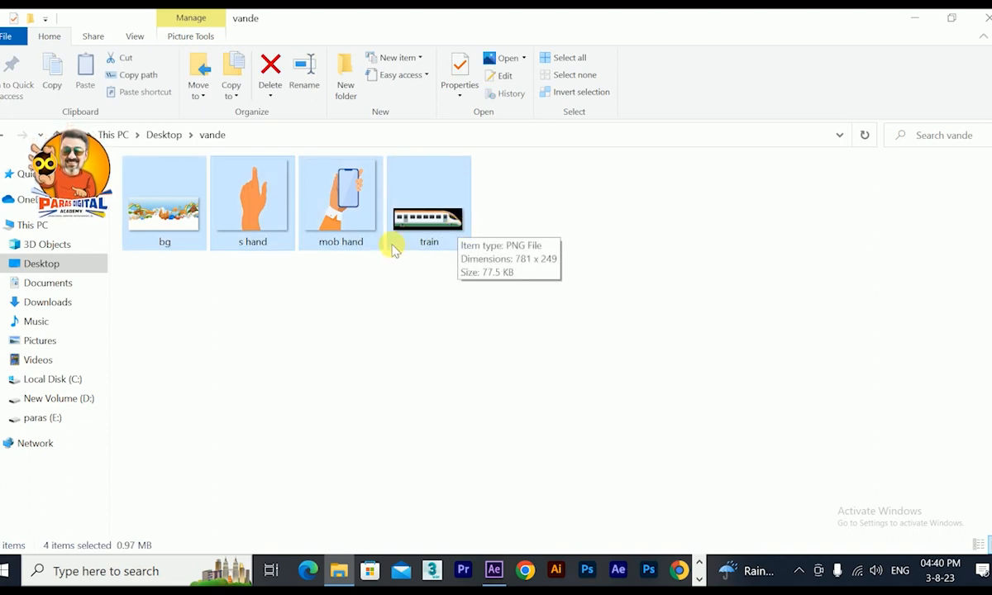
drag(326, 198, 110, 315)
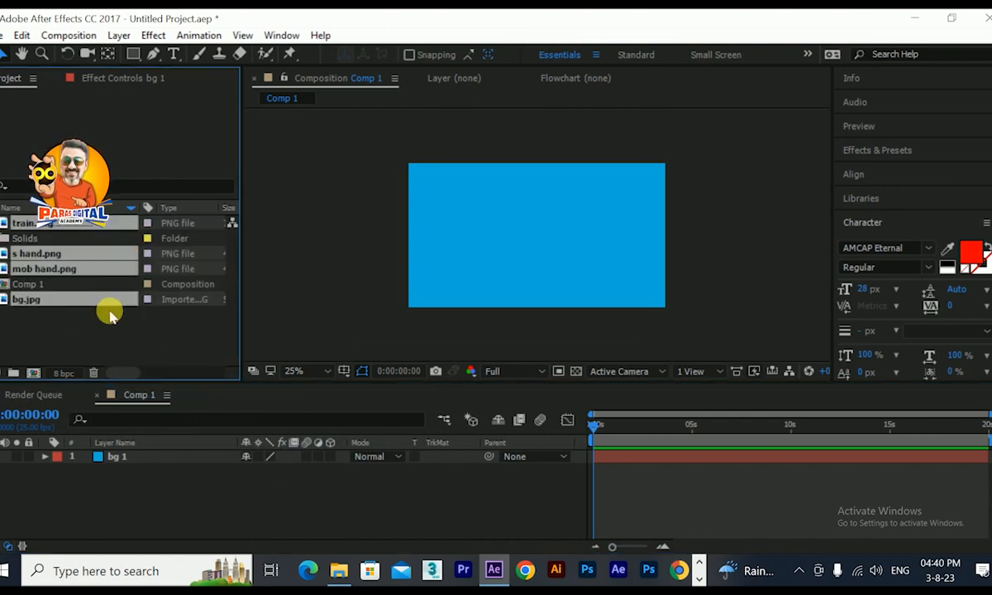
Place mob hand.png above the bg 1 layer and scale it down so the hand and phone fit the composition.
click(47, 302)
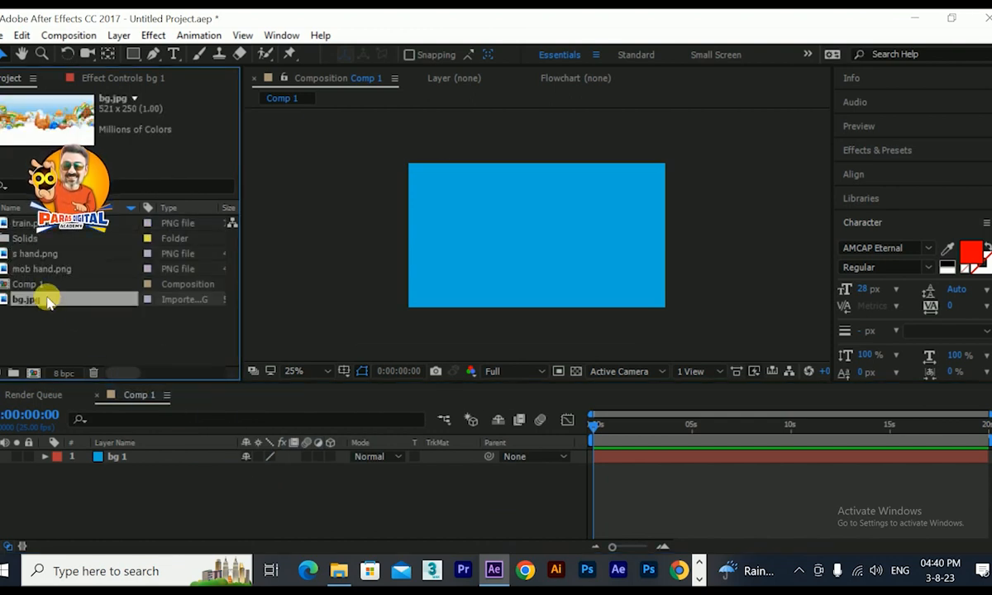
click(46, 270)
drag(47, 272, 68, 459)
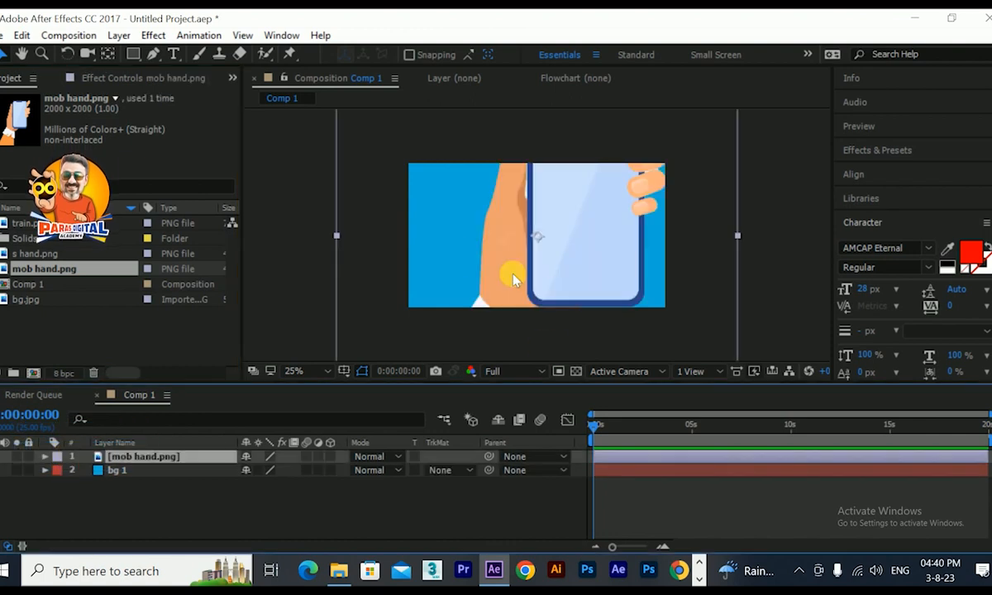
key(comma)
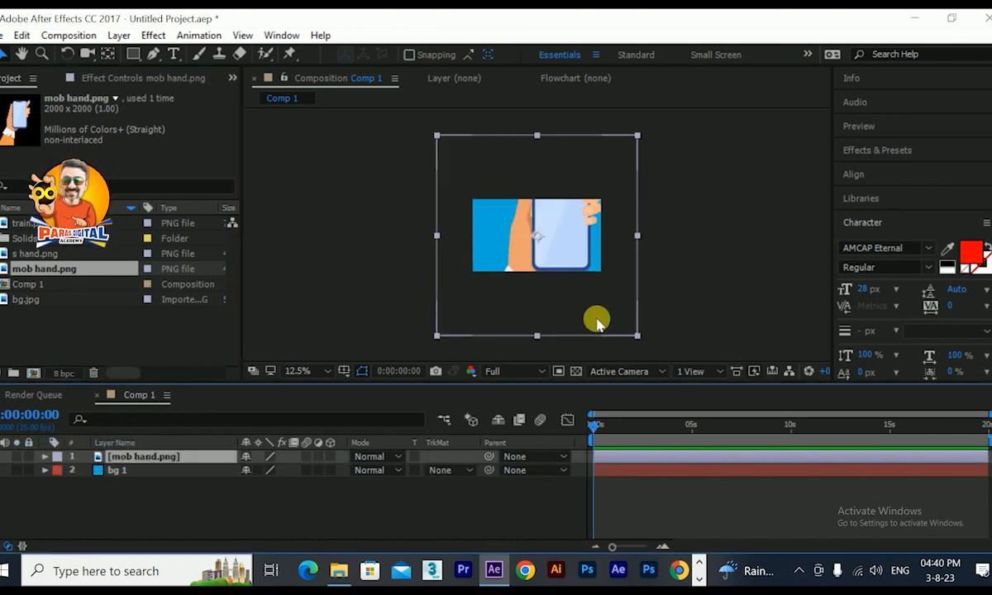
drag(638, 339, 578, 296)
key(period)
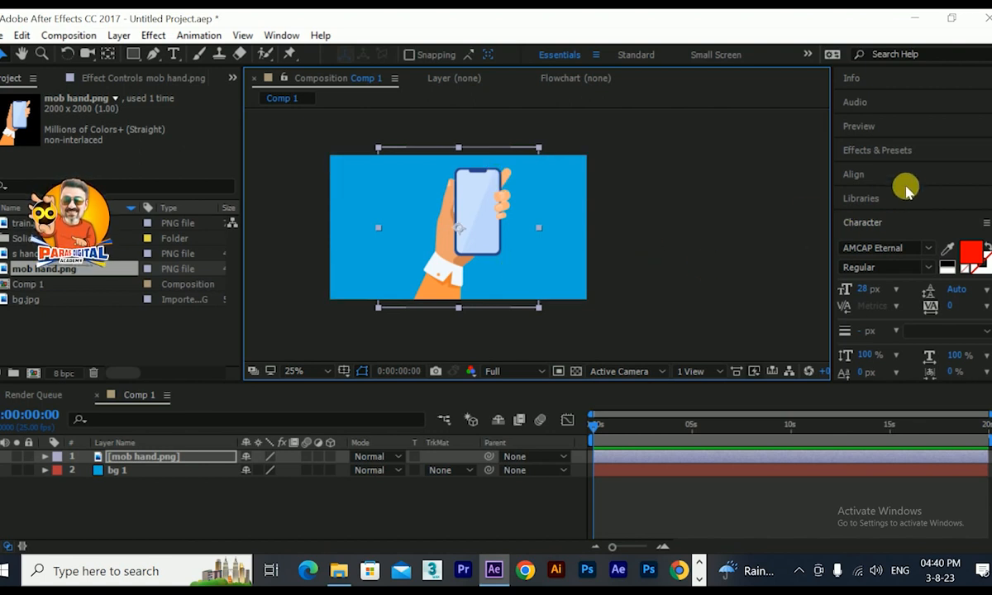
Move the mob hand layer's anchor point to its bottom centre and shift the layer to position 572, 784.
scroll(903, 212, down, 3)
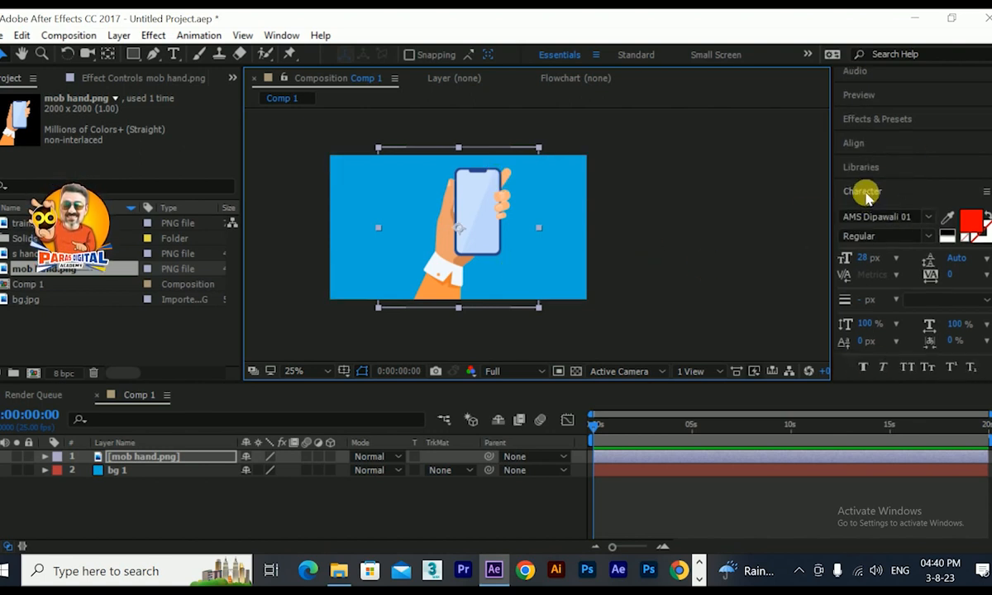
click(866, 195)
click(875, 363)
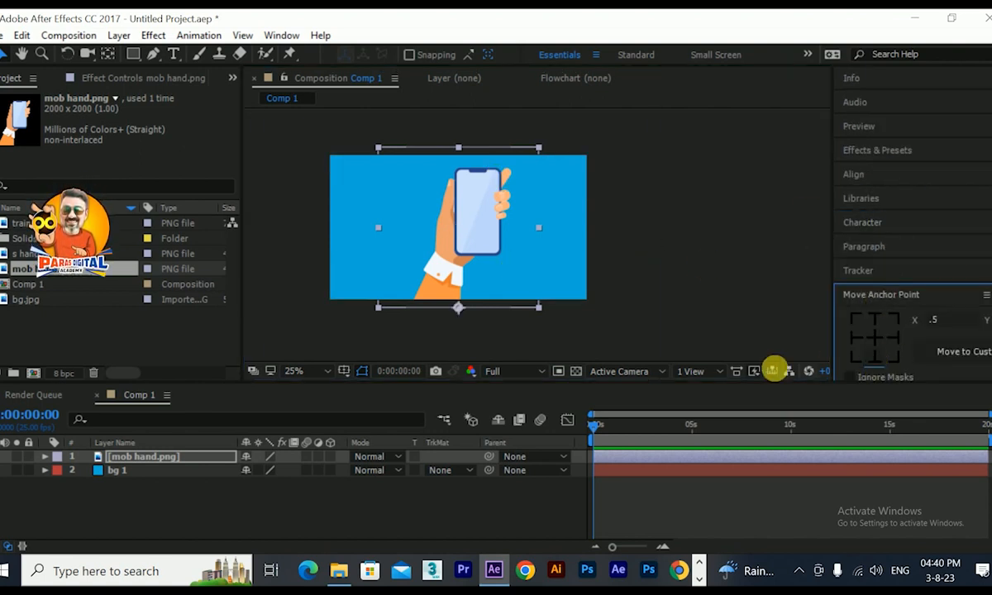
drag(463, 290, 445, 290)
Keyframe the mob hand layer at the composition start with position 572, 801 and rotation -119° so it sits out of frame.
click(129, 456)
key(p)
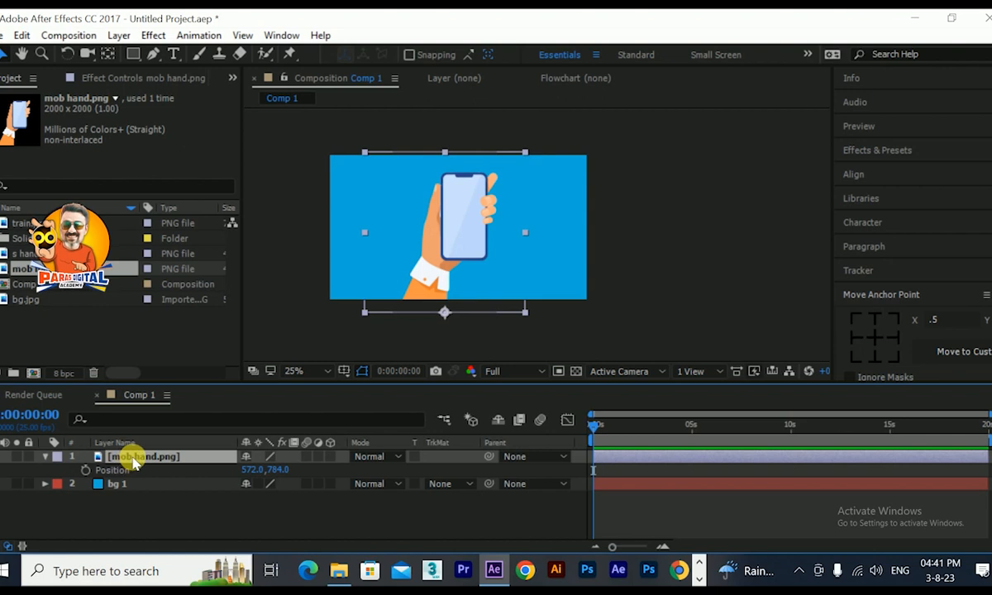
key(shift+r)
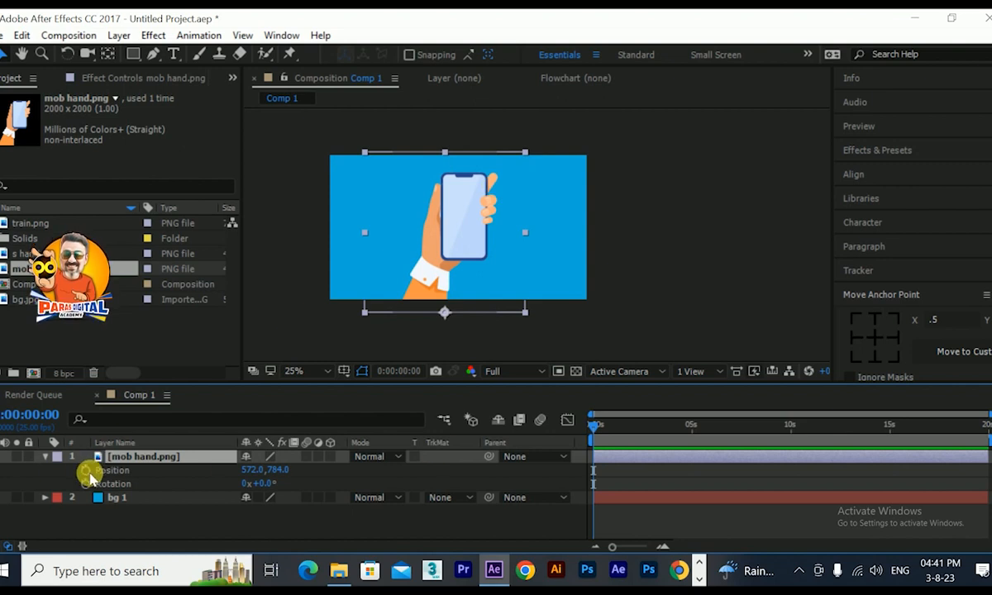
drag(263, 488, 177, 498)
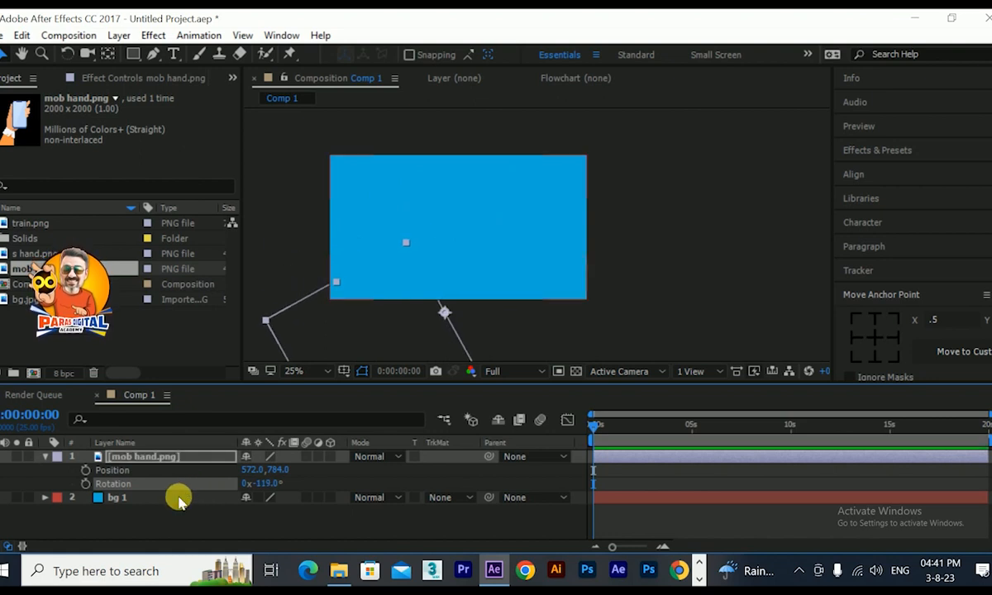
drag(283, 472, 288, 474)
click(85, 470)
click(85, 483)
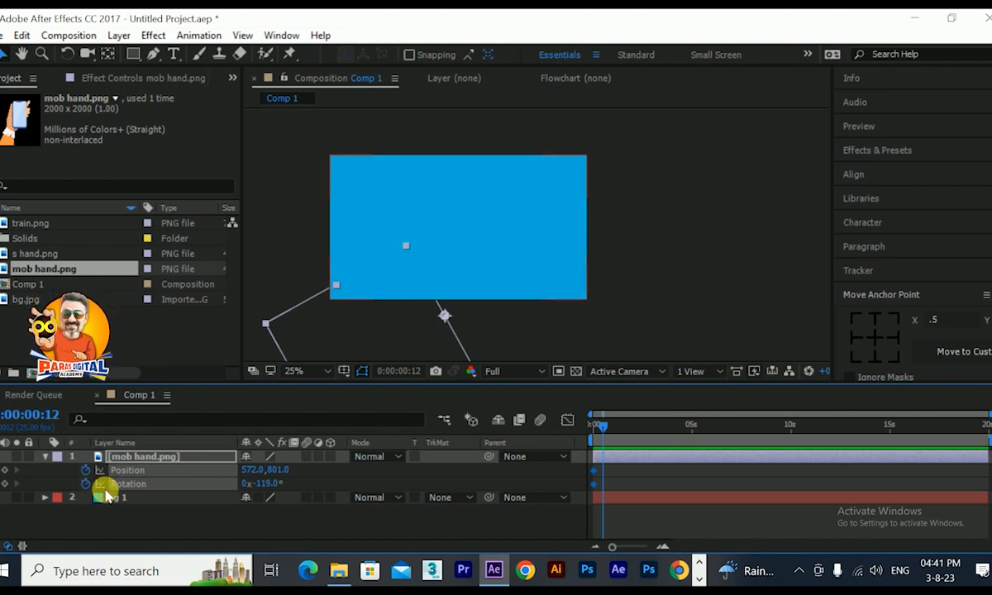
Lower the mob hand's starting position to 572, 861 and keyframe its rotation at 24° at 0:00:00:12.
drag(263, 486, 378, 476)
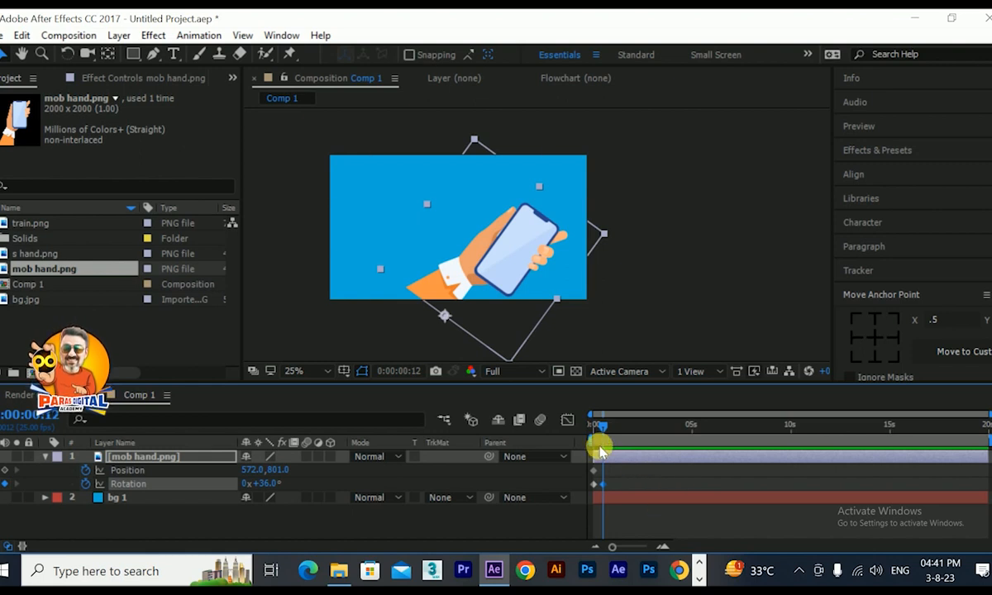
mouse_move(608, 424)
mouse_down()
mouse_move(570, 432)
mouse_move(609, 431)
mouse_move(591, 432)
mouse_up()
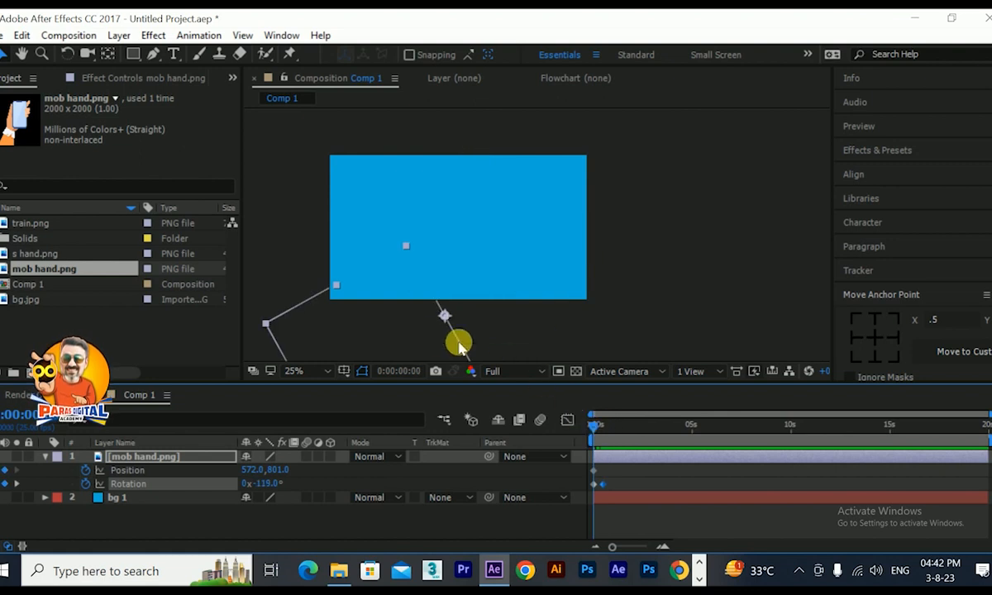
drag(415, 334, 414, 346)
drag(596, 428, 602, 430)
click(707, 479)
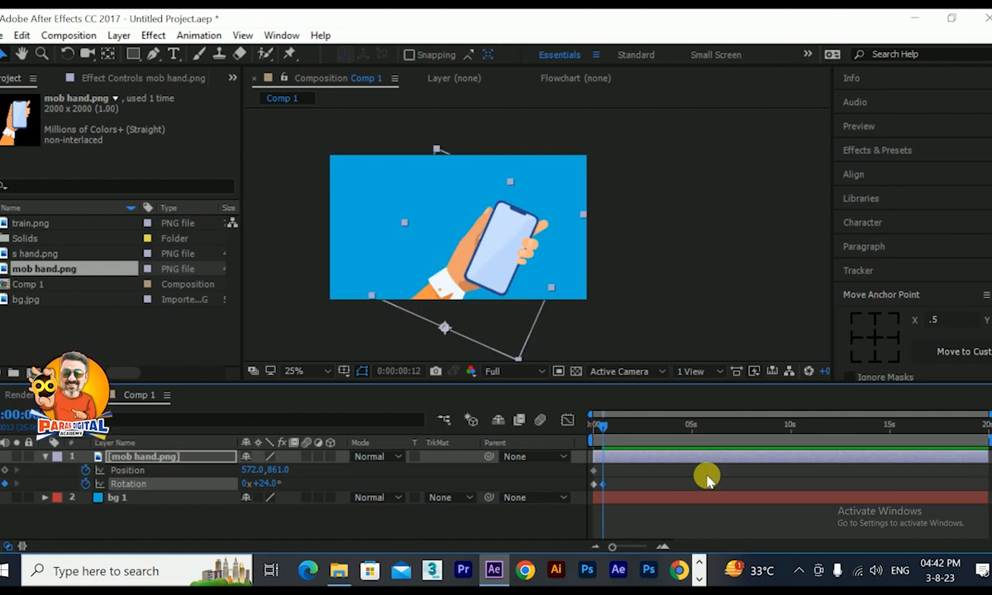
Add mob hand rotation keyframes of -41° at 0:00:00:24 and 18° at 0:00:01:11.
key(=)
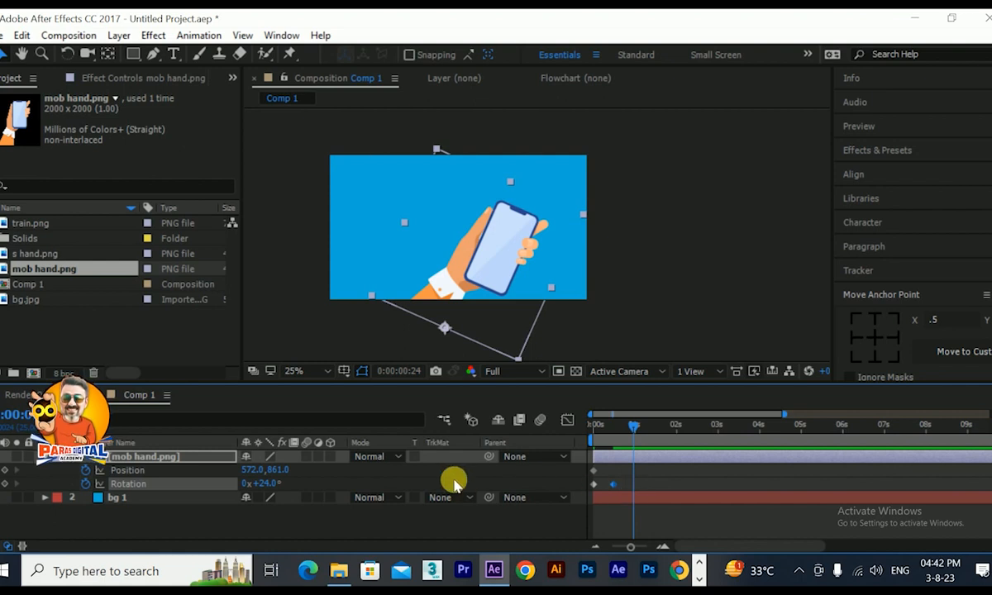
drag(262, 486, 228, 493)
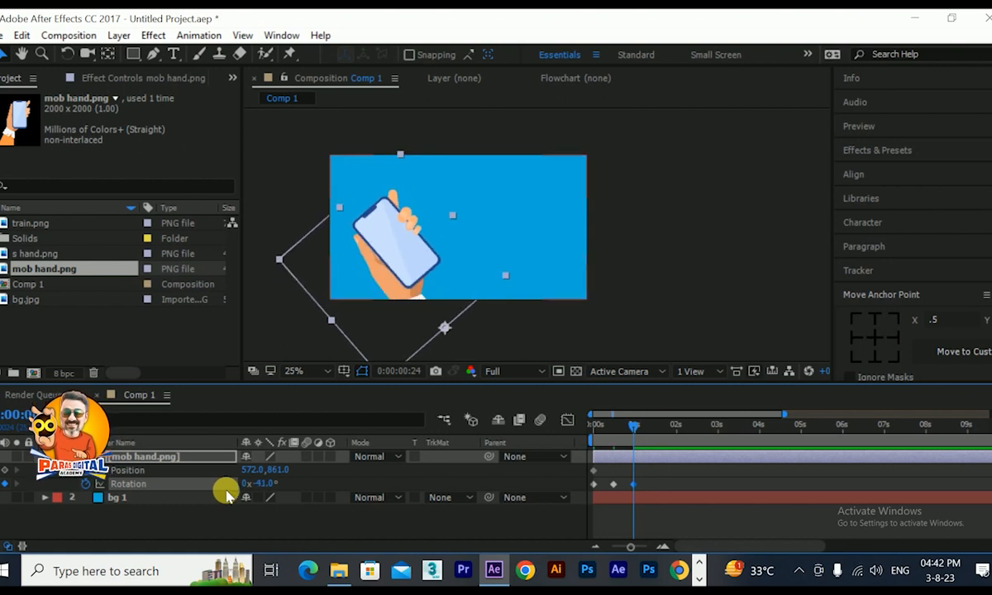
click(649, 426)
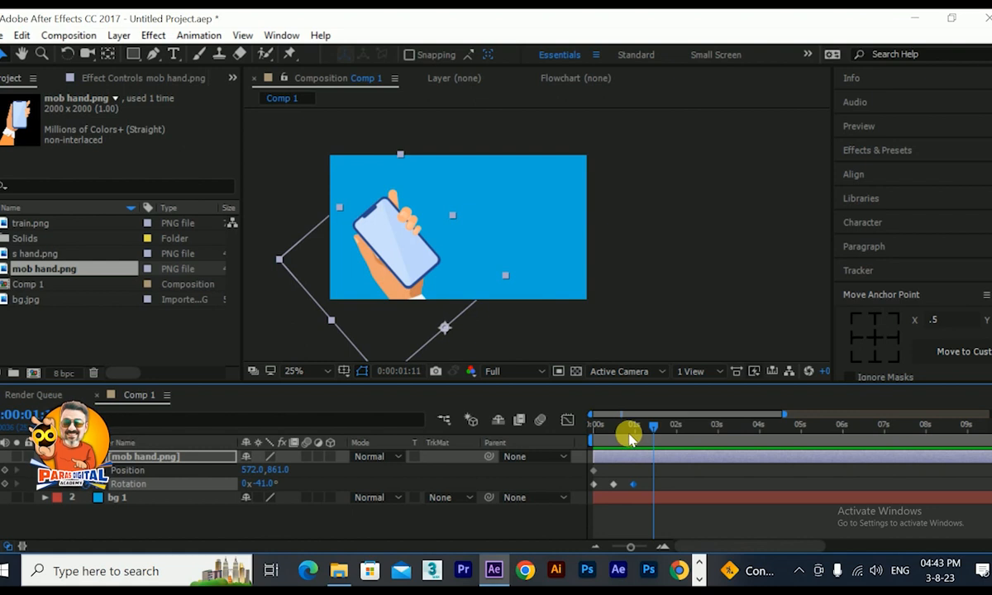
drag(265, 482, 309, 480)
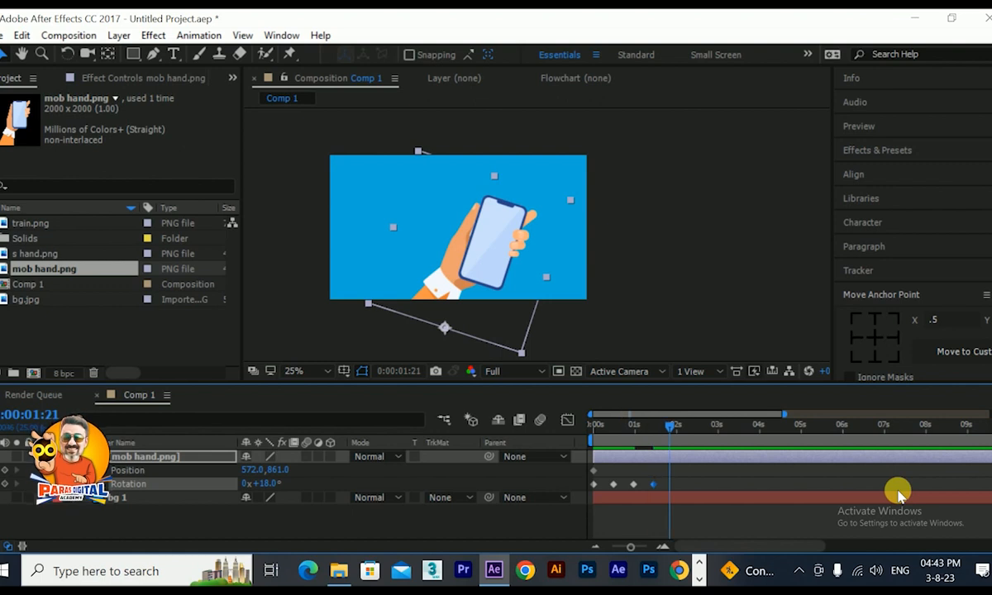
Continue the hand's swing with rotation keyframes of -21° at 0:00:01:23 and 4° at 0:00:02:10.
key(Page_Down)
drag(271, 485, 237, 487)
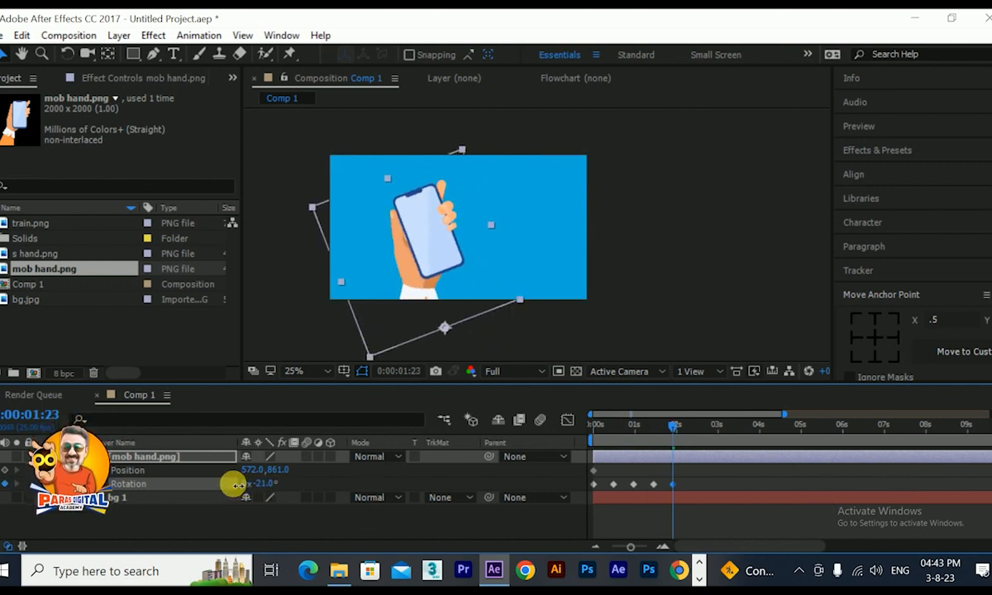
click(664, 493)
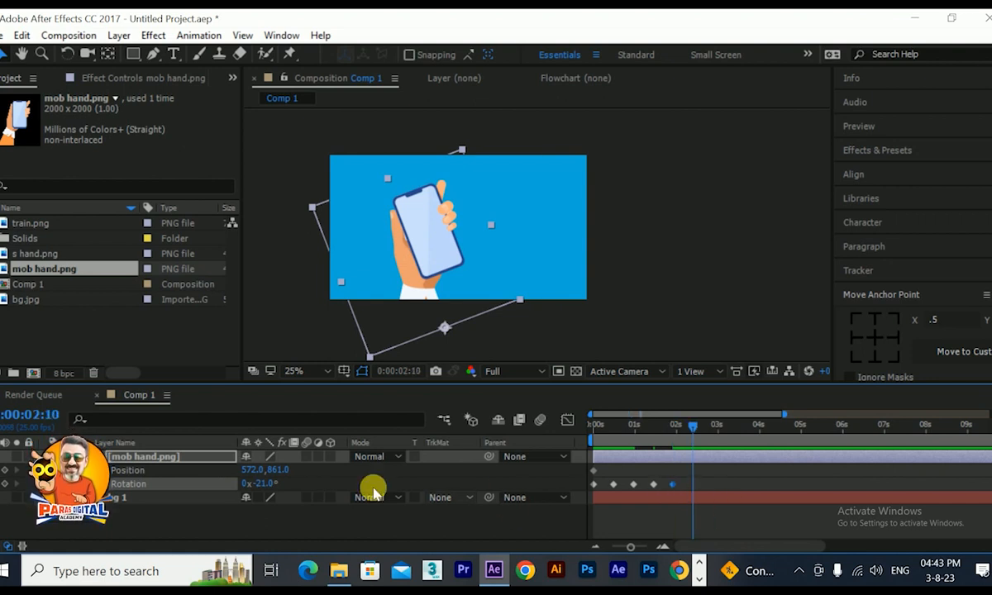
drag(262, 484, 280, 484)
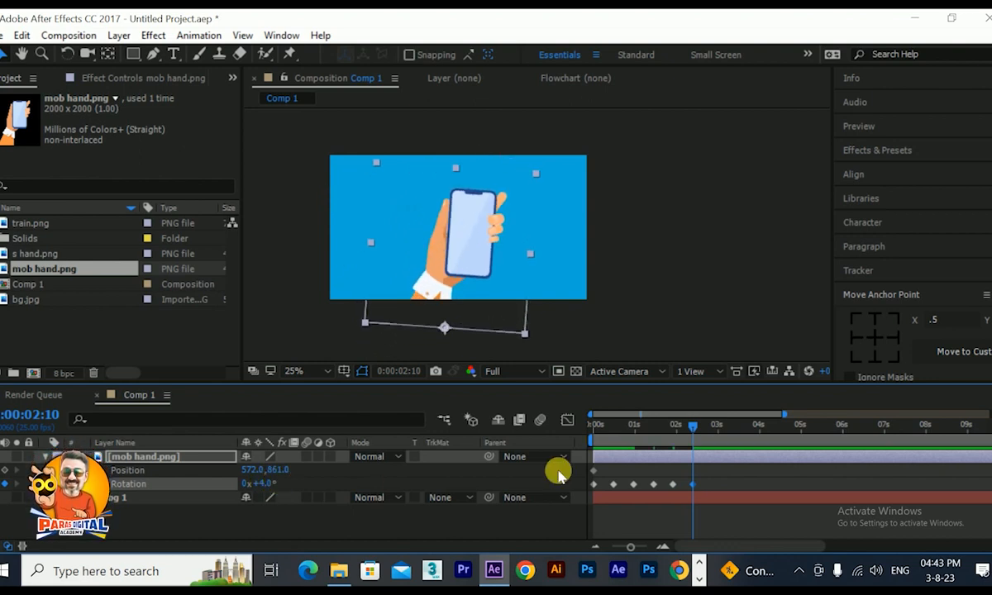
Settle the hand's swing with a rotation keyframe of -1° at 0:00:02:22.
key(Page_Down)
key(Page_Down)
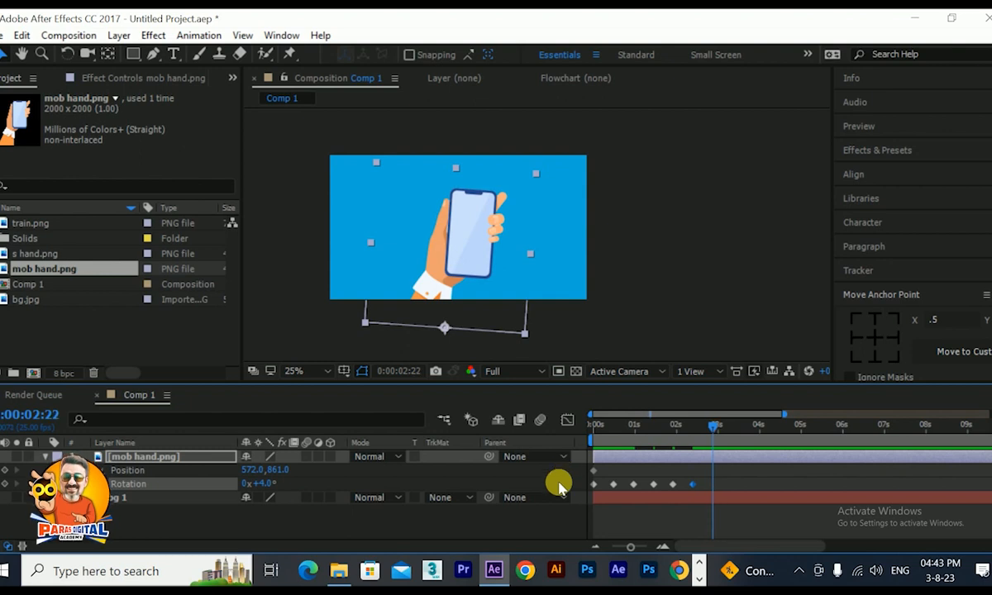
drag(265, 488, 266, 489)
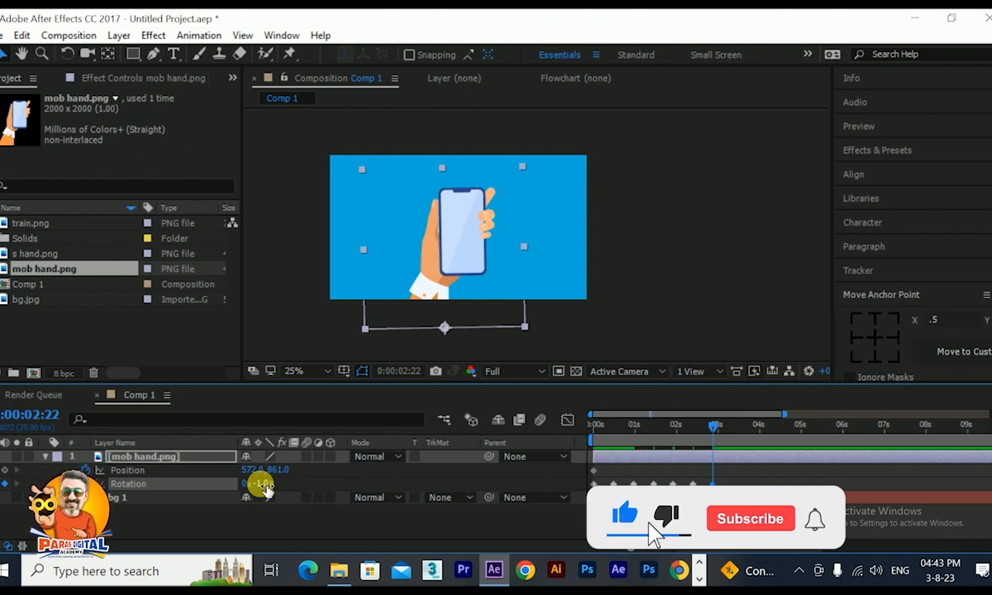
Apply Easy Ease to all the hand's rotation keyframes, and keyframe its position at 0:00:00:12 and at 0:00:00:24 as 572, 793.
drag(740, 479, 573, 484)
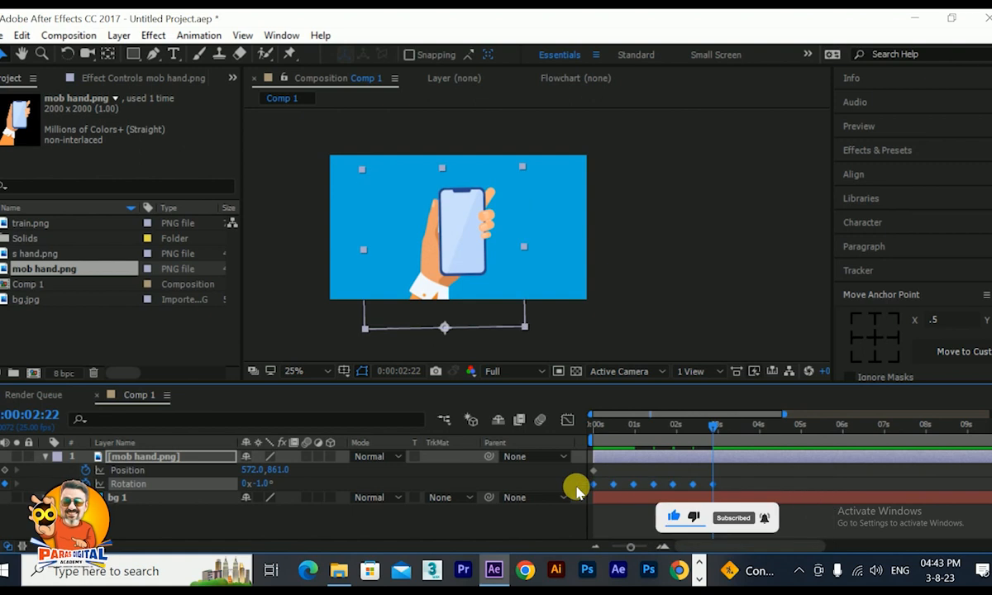
key(F9)
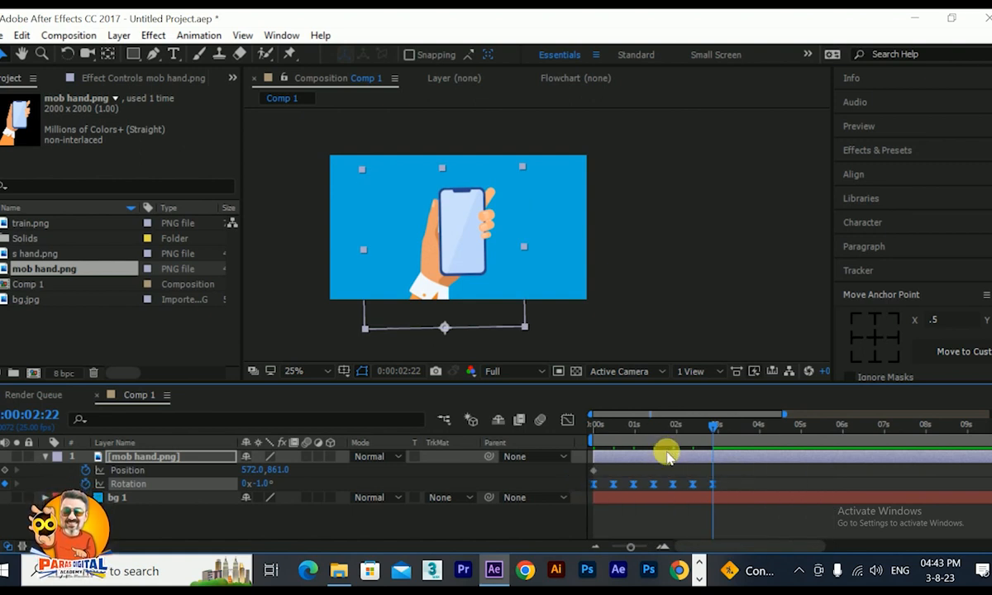
click(613, 430)
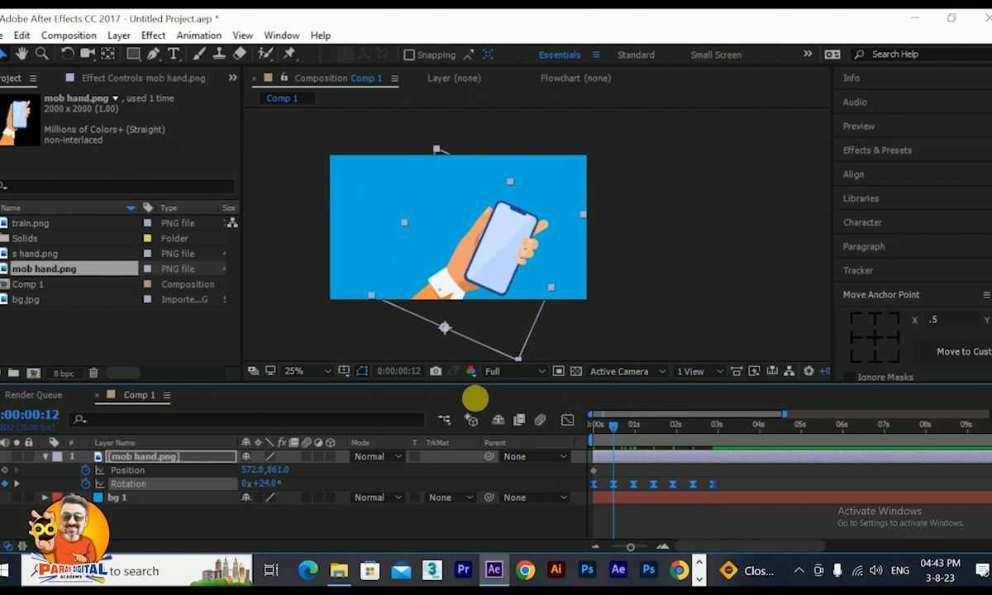
drag(282, 471, 259, 471)
drag(626, 435, 632, 436)
drag(278, 469, 211, 513)
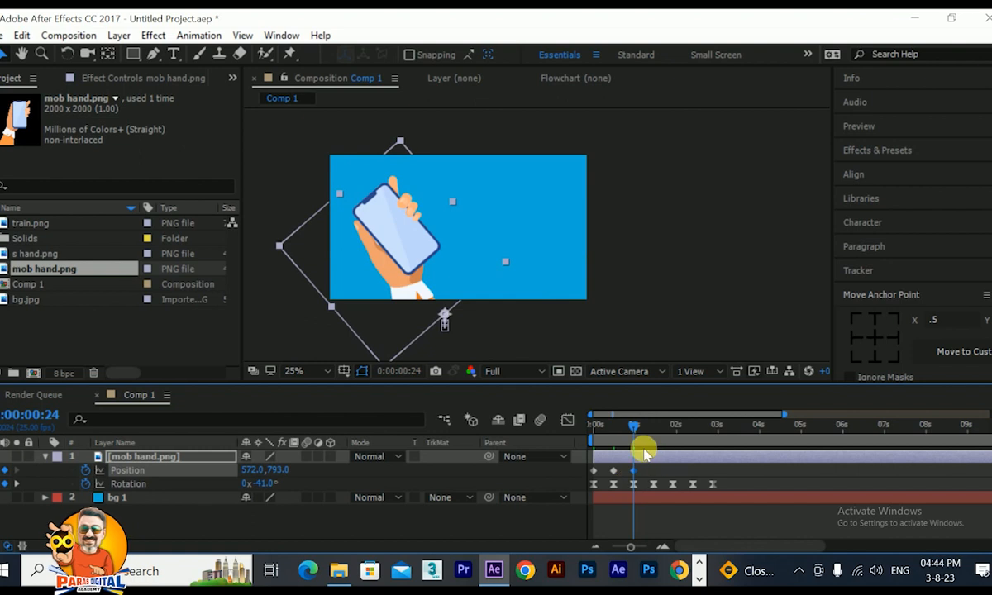
Apply Easy Ease to the mob hand's three position keyframes.
click(653, 424)
drag(663, 427, 718, 444)
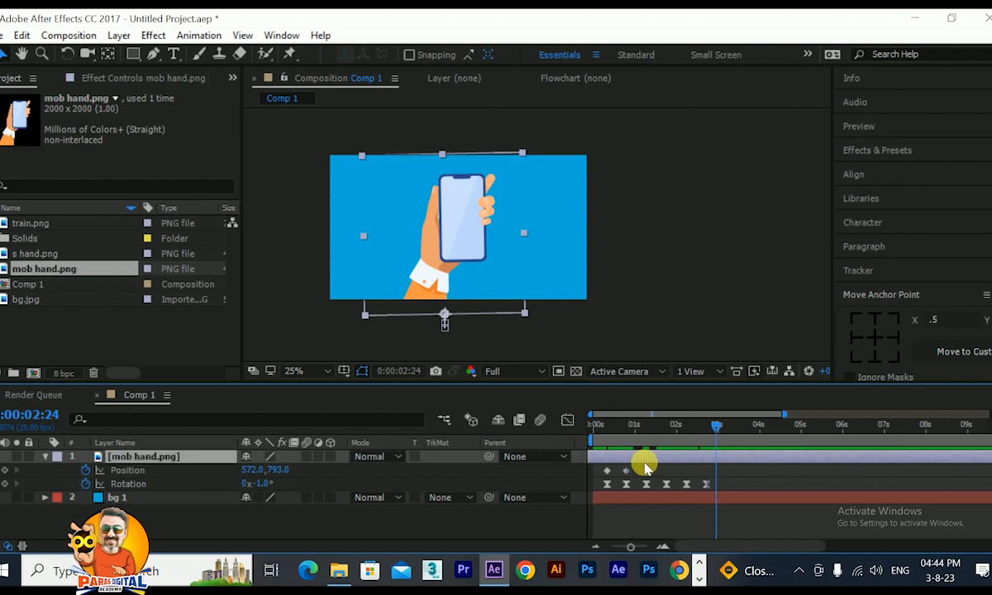
drag(643, 461, 669, 469)
drag(666, 471, 576, 473)
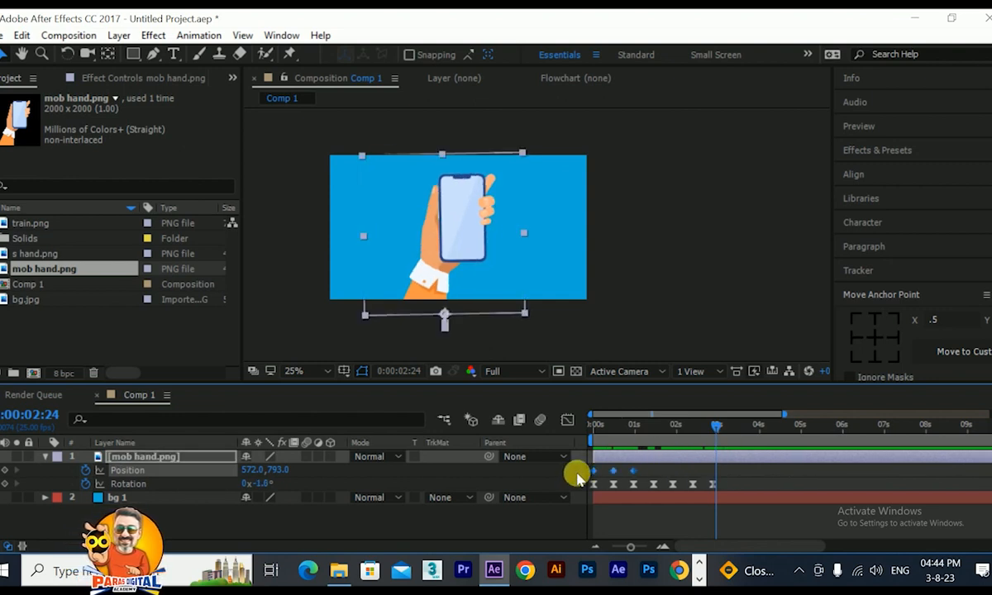
End the work area at about 4.5 seconds and preview the hand animation from the start.
drag(738, 428, 475, 443)
key(n)
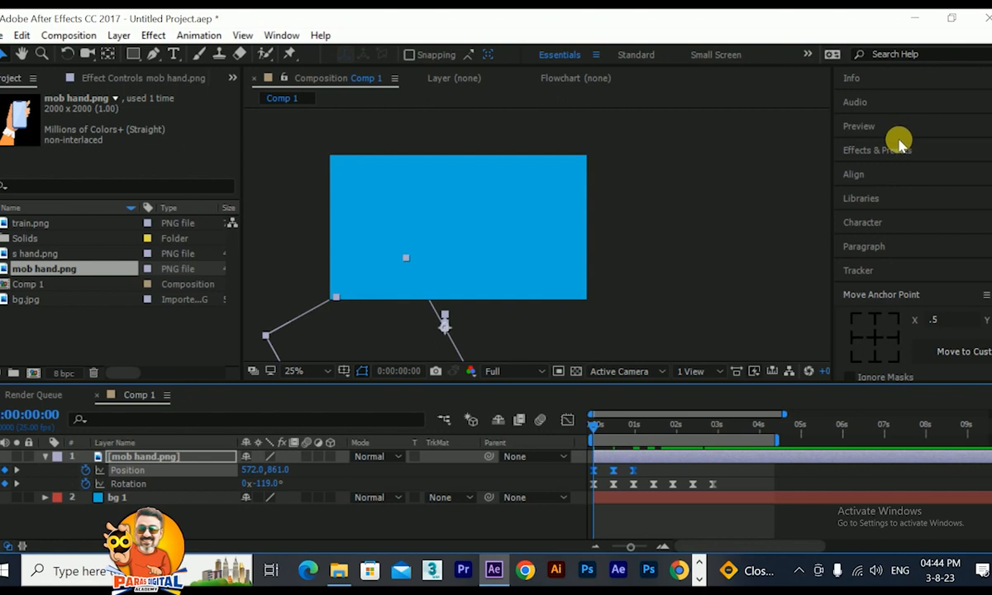
click(860, 126)
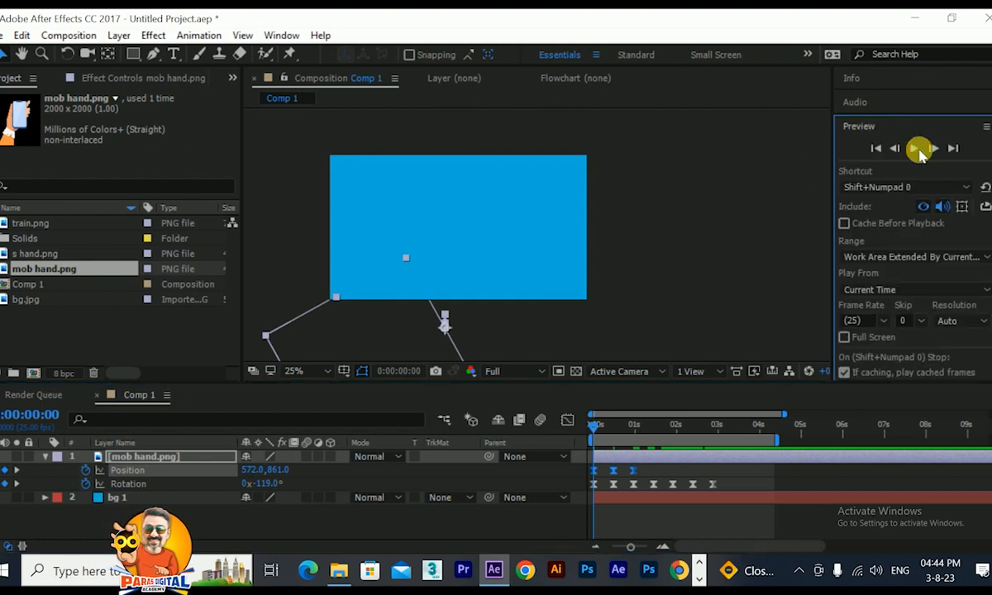
click(919, 152)
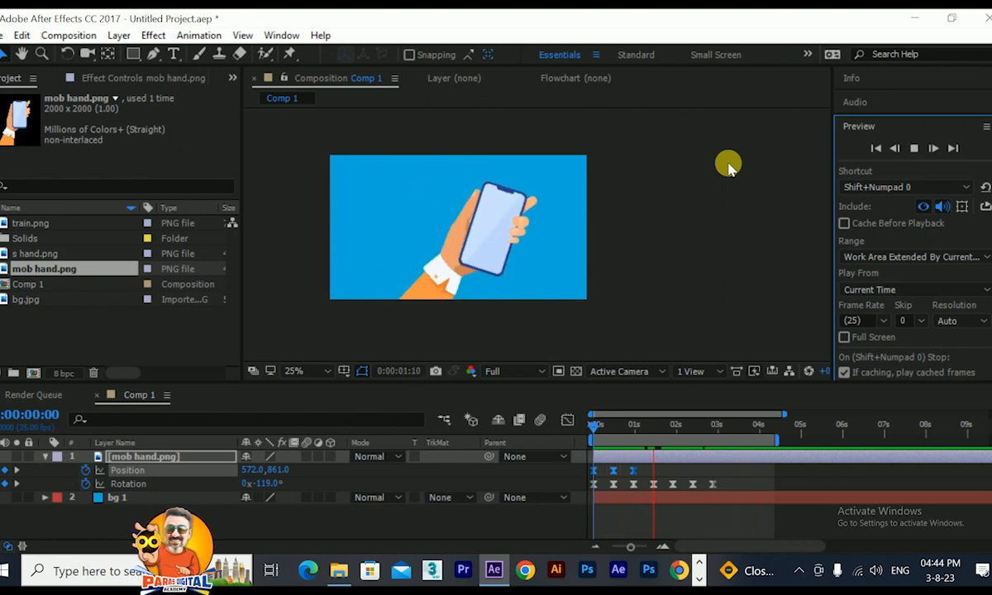
Compress the hand's rotation keyframes so the last one falls at 0:00:02:08, and preview the quicker swing from the start.
drag(583, 479, 689, 484)
key(Home)
key(space)
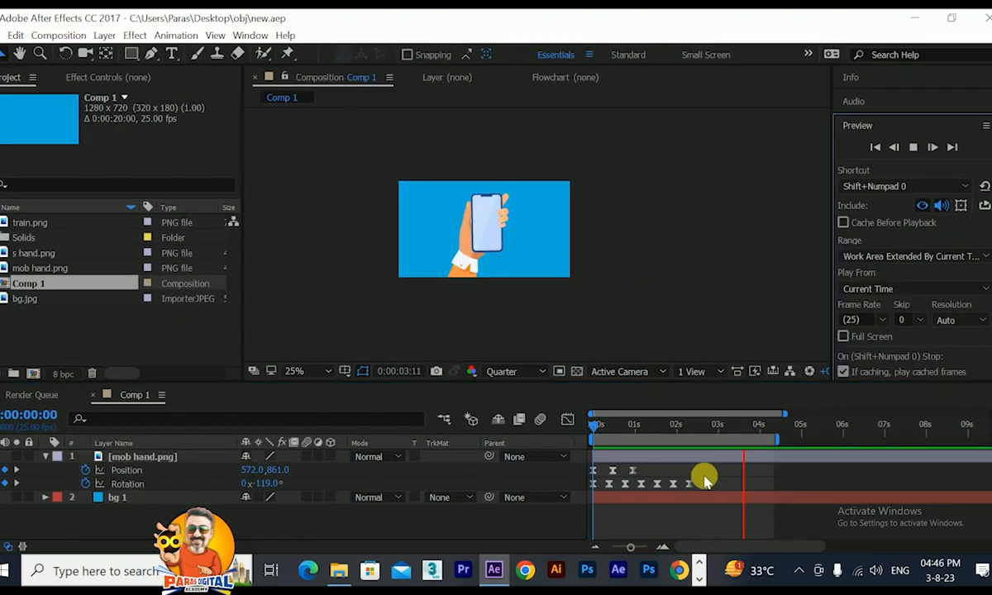
click(661, 428)
key(Home)
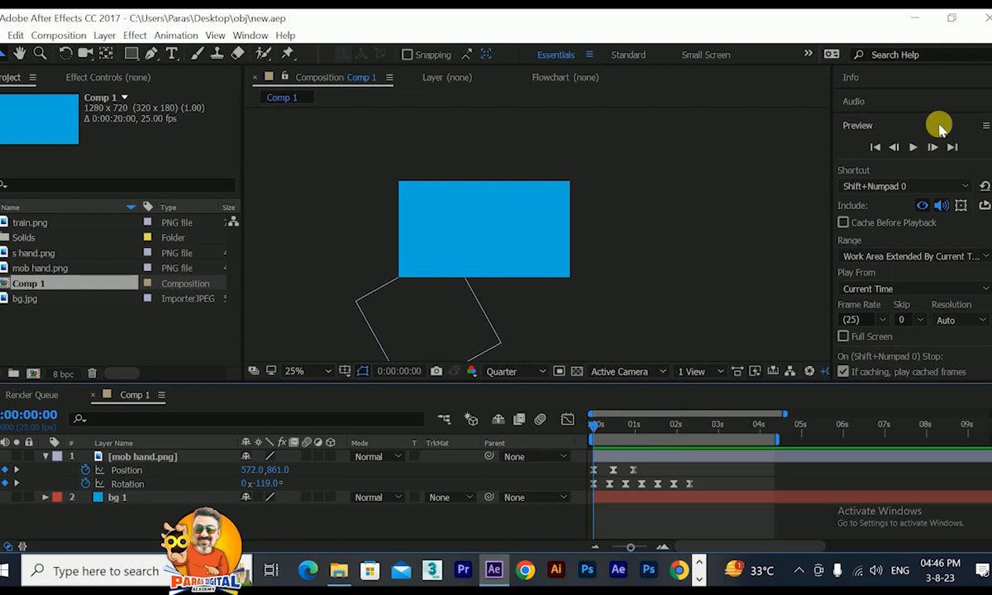
click(914, 148)
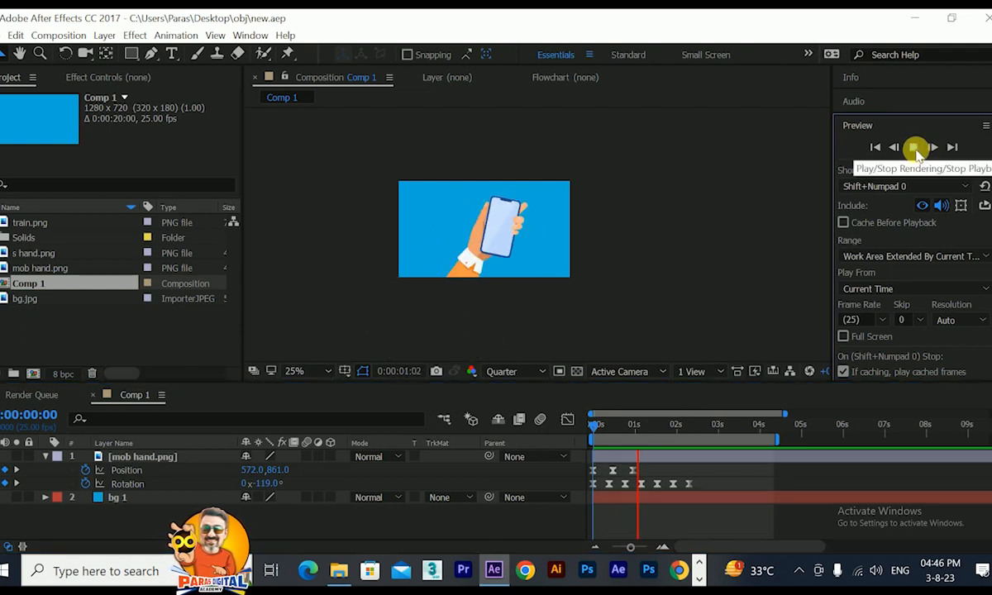
click(914, 149)
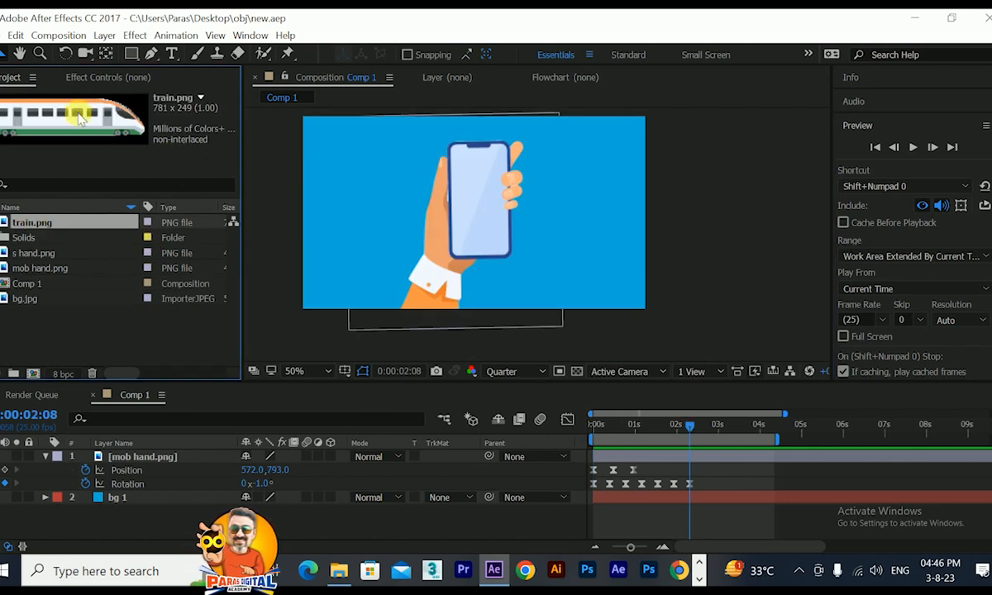
Add train.png above the mob hand layer at 24% scale and set the preview resolution to Full.
drag(48, 223, 81, 453)
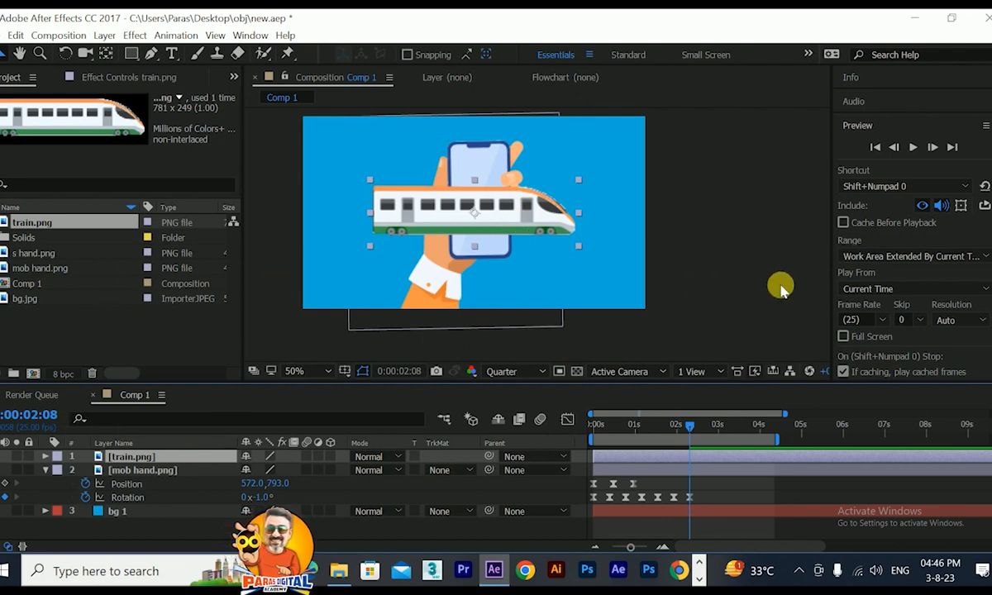
key(s)
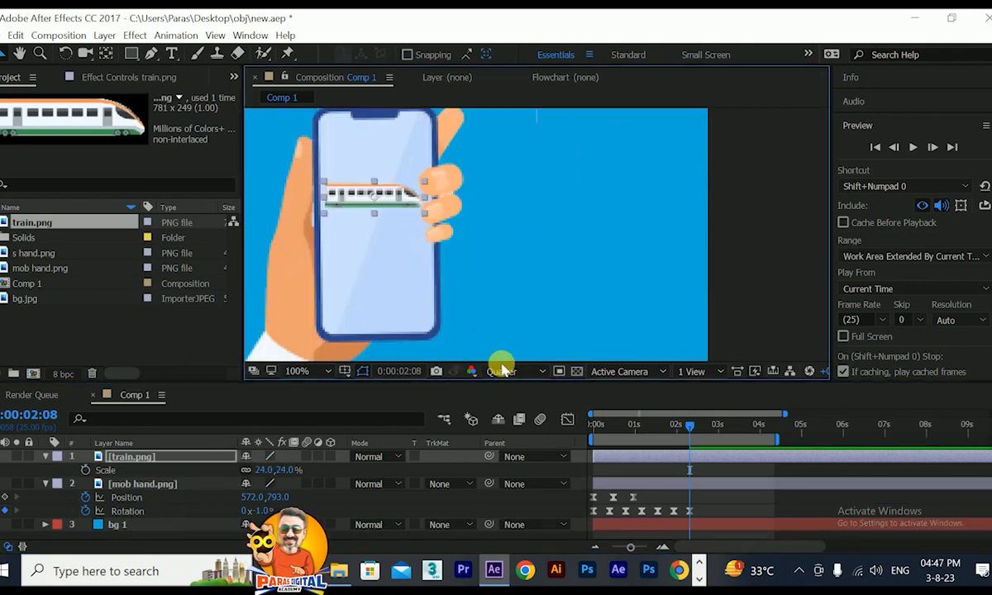
click(506, 372)
click(509, 407)
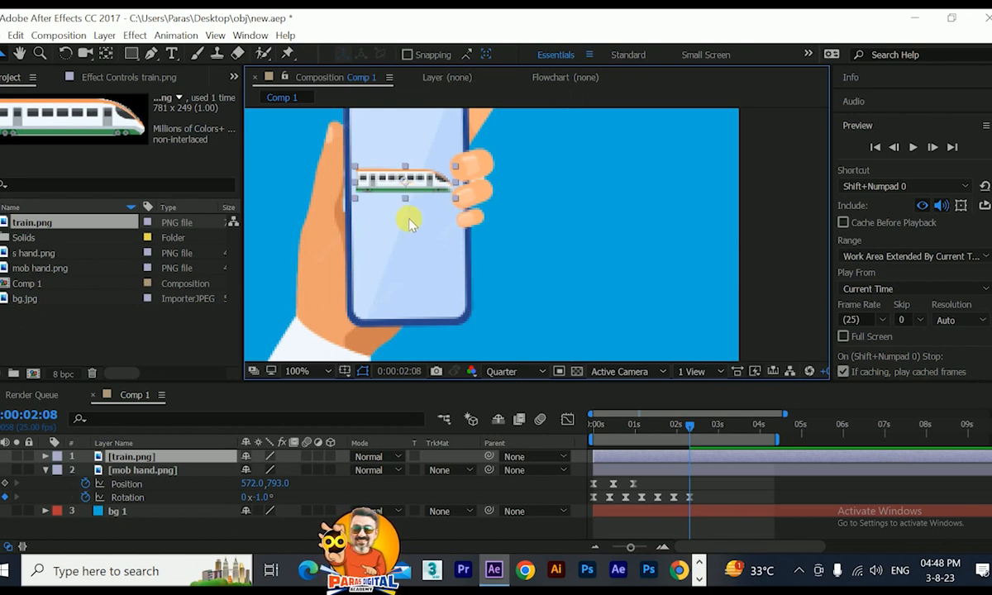
Parent the train layer to mob hand and scrub the timeline from the start to 0:00:02:13 to check its movement.
drag(488, 470, 183, 471)
drag(626, 425, 595, 422)
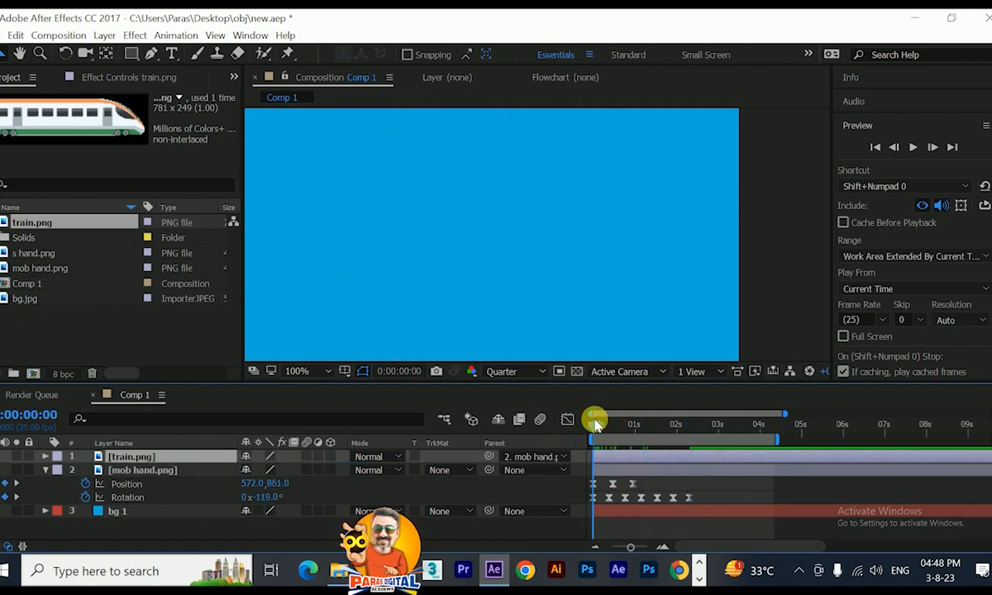
scroll(438, 234, down, 2)
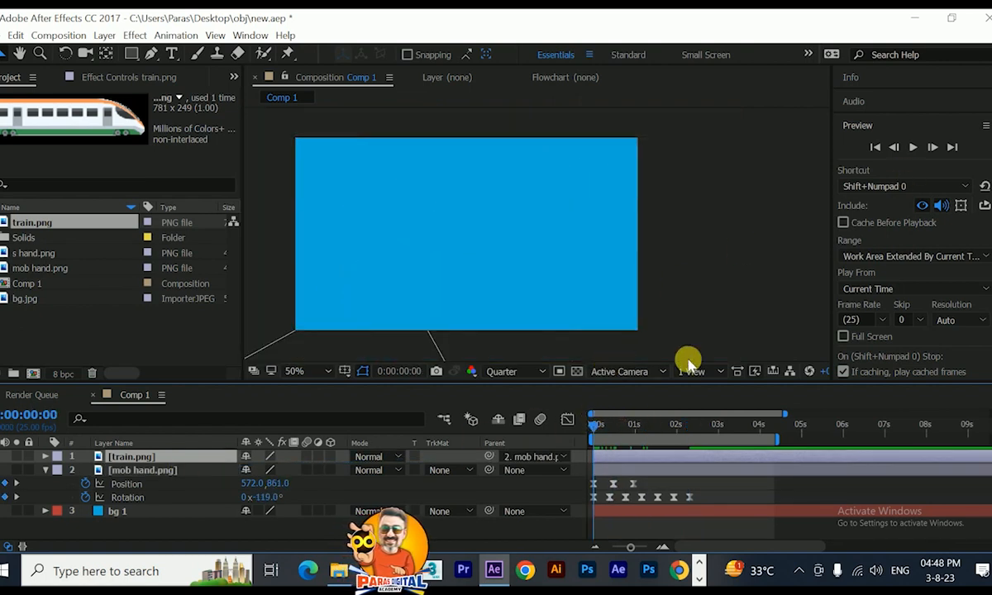
drag(601, 429, 697, 423)
Add the text INDIA'S on the phone screen below the train.
scroll(520, 281, up, 2)
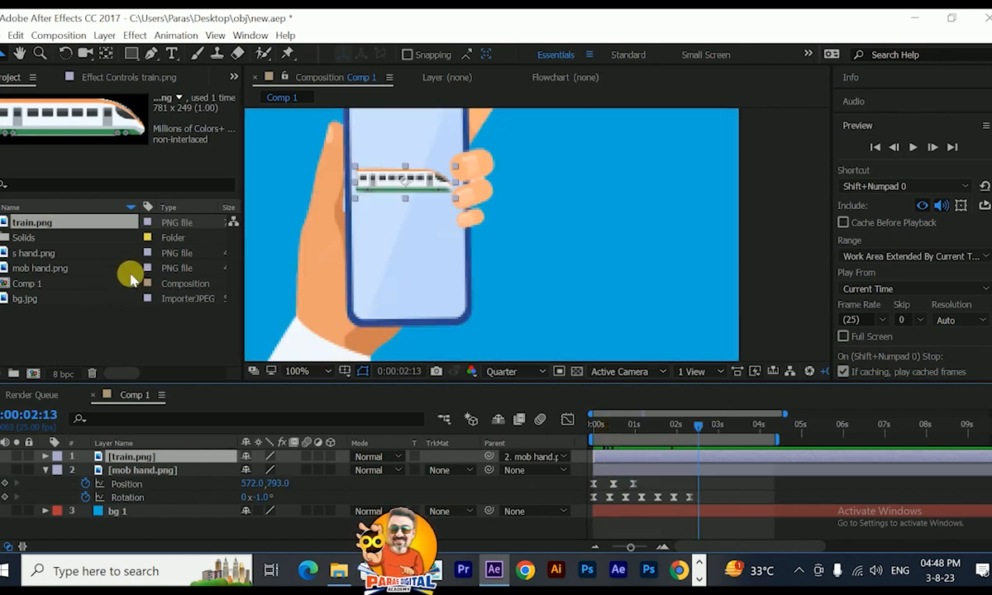
click(172, 53)
click(395, 248)
text(INDIA'S)
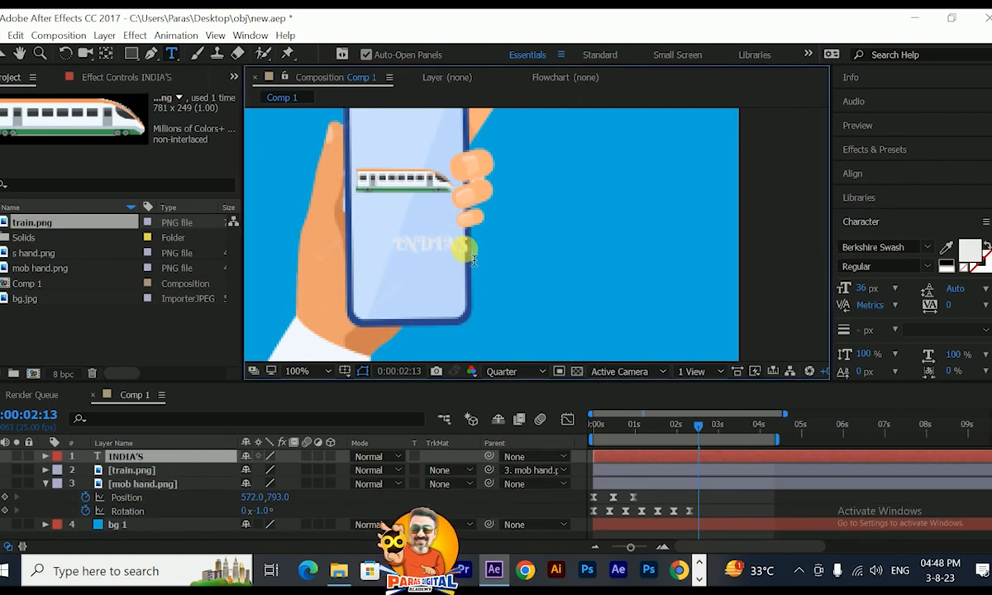
Style the INDIA'S text in blue AMCAP Eternal at 24 px and move it just beneath the train.
click(3, 54)
click(969, 250)
click(582, 251)
click(602, 317)
click(733, 248)
click(927, 247)
click(876, 304)
drag(445, 249, 425, 219)
drag(857, 290, 844, 291)
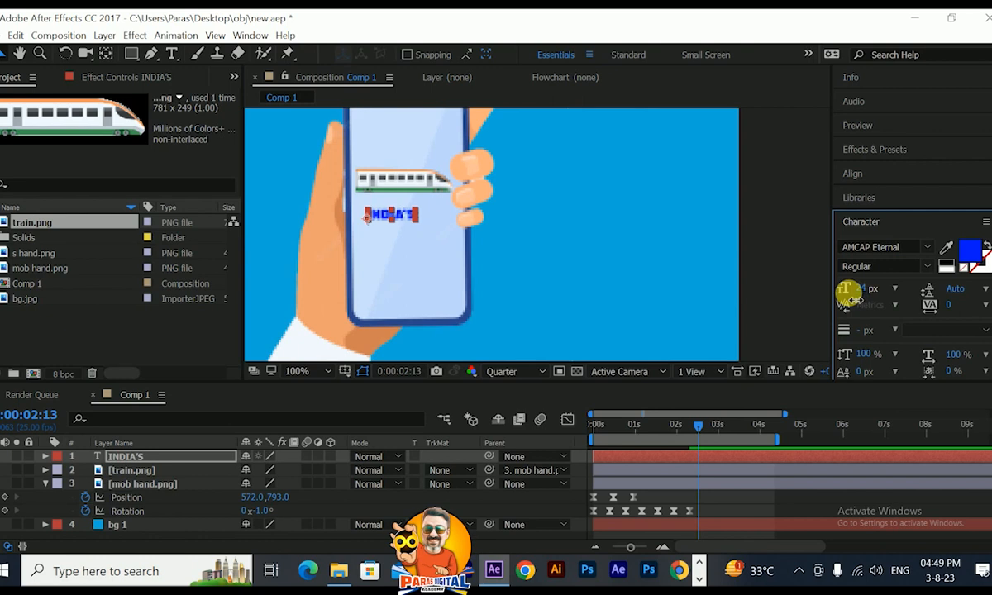
Extend the text under the train to read INDIA'S PRIDE.
key(period)
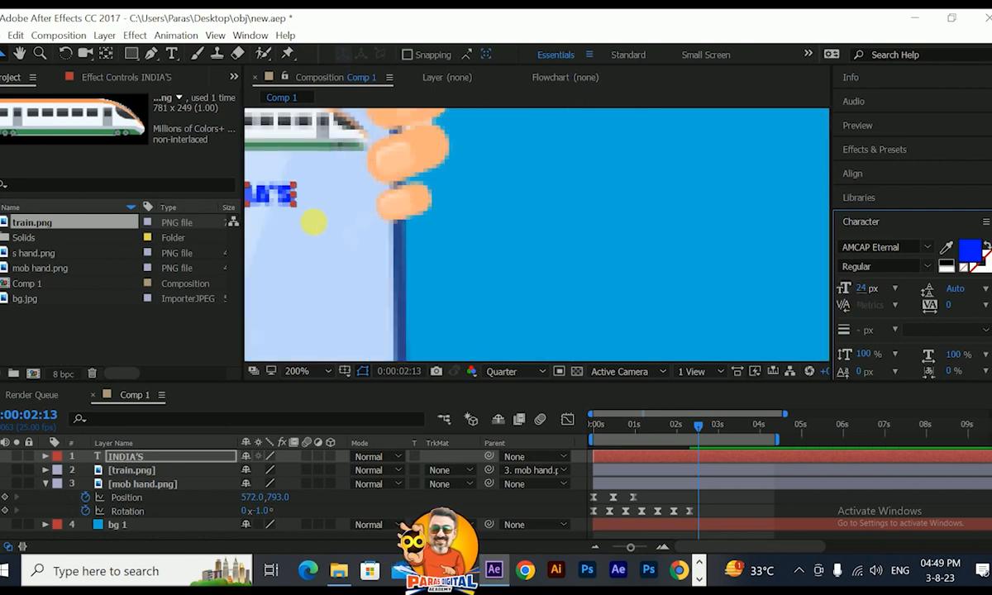
drag(314, 222, 502, 224)
drag(451, 212, 428, 210)
double_click(427, 210)
click(468, 213)
text(PRIDE)
click(1, 56)
Duplicate the INDIA'S PRIDE line below itself, change the copy to VANDE and enlarge it to match the upper line's width.
drag(496, 197, 513, 224)
key(ctrl+d)
double_click(511, 226)
text(VANDE)
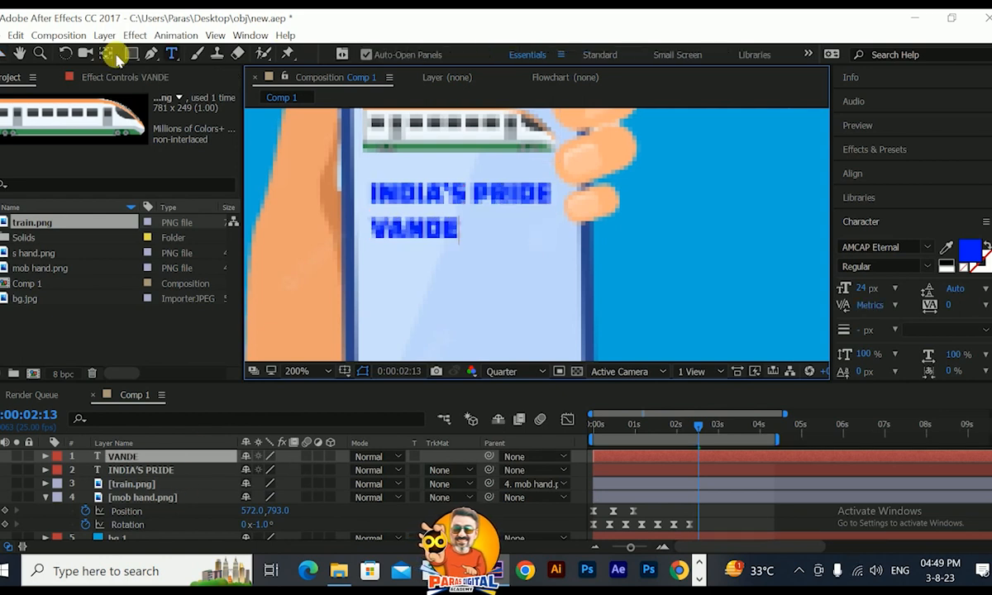
click(2, 54)
drag(458, 219, 552, 199)
Duplicate the VANDE line directly below and change the copy's text to BHARAT.
drag(507, 223, 460, 285)
key(ctrl+d)
double_click(472, 267)
text(BHARAT)
click(2, 55)
Set the BHARAT text to 22 px with a white fill and align it under VANDE.
drag(861, 288, 856, 290)
drag(459, 285, 466, 285)
click(972, 250)
Add a Drop Shadow layer style to BHARAT and set the preview resolution to Full.
right_click(152, 457)
mouse_move(240, 236)
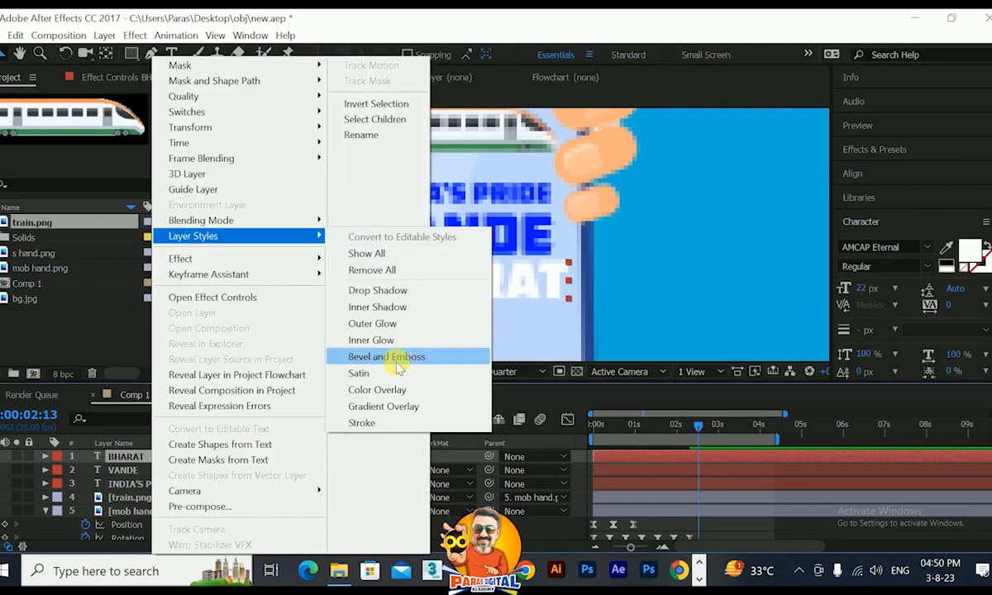
click(385, 290)
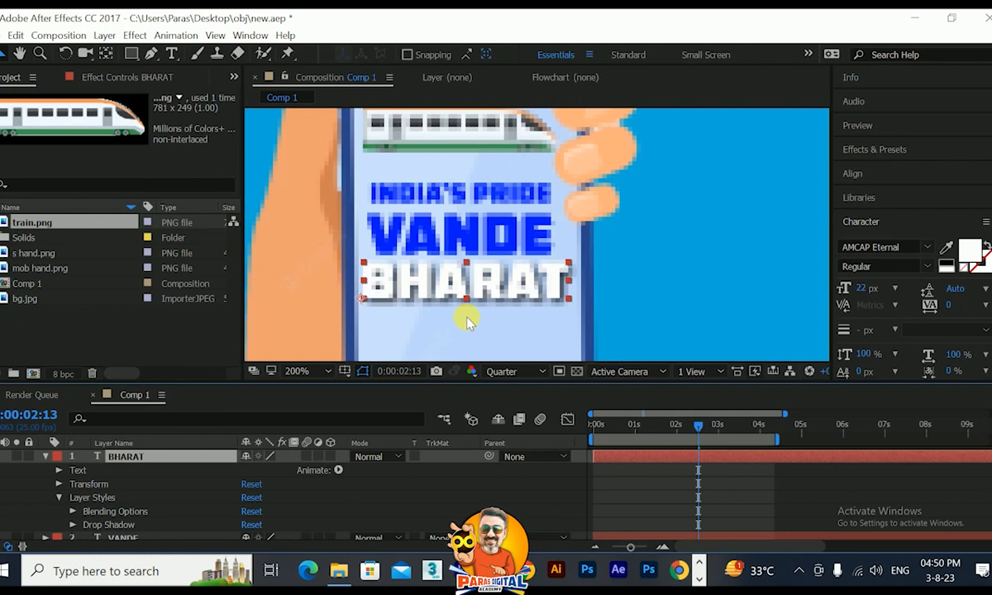
click(494, 374)
click(505, 409)
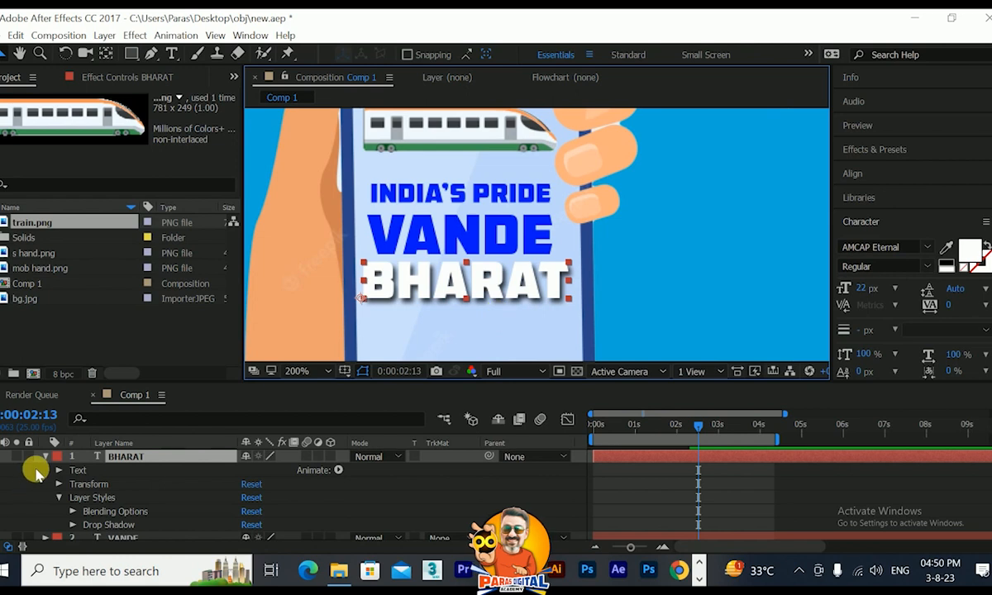
Set the distance of BHARAT's drop shadow to 0.
click(73, 525)
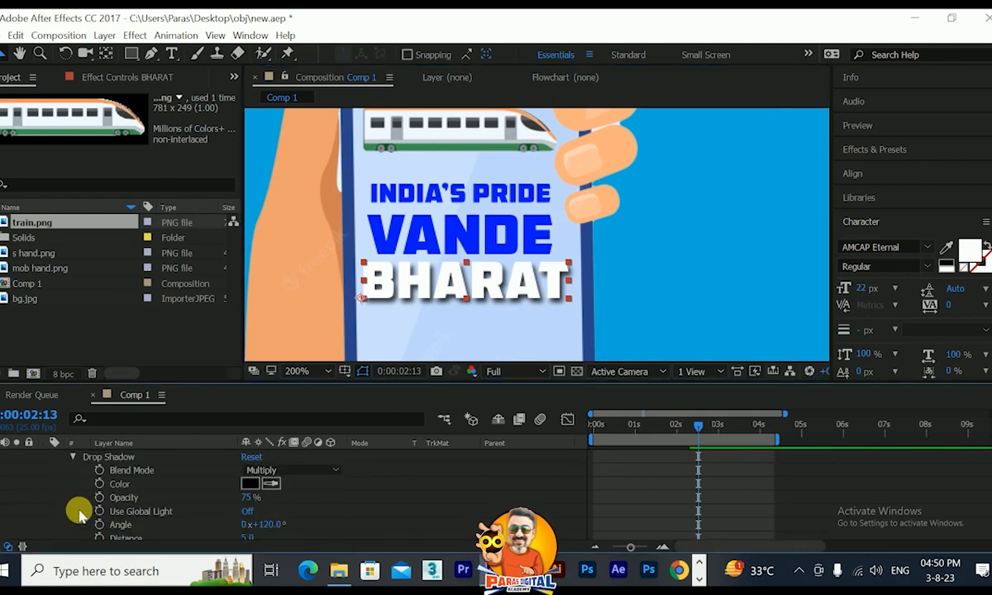
scroll(140, 521, down, 4)
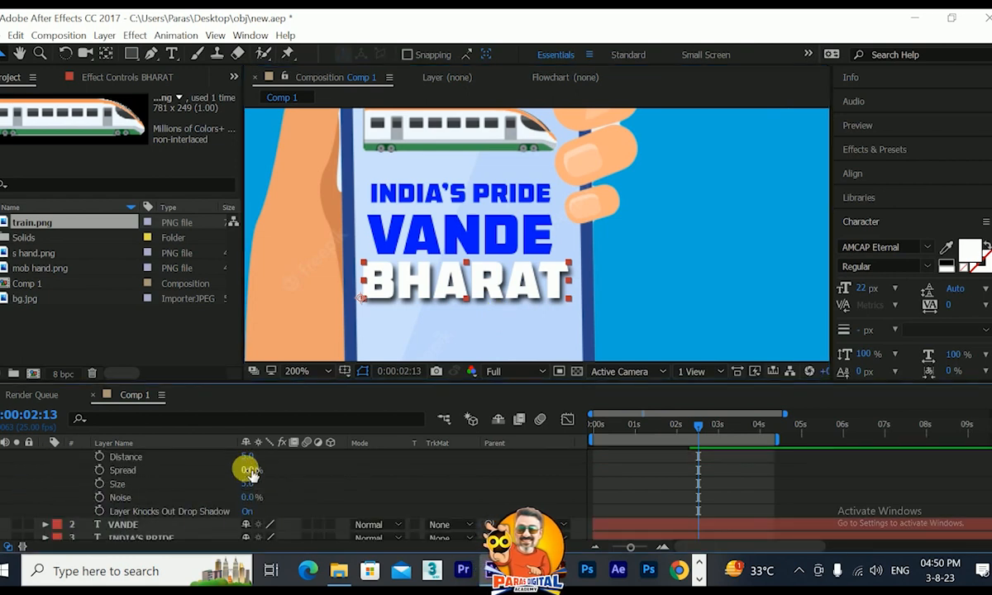
drag(250, 460, 251, 486)
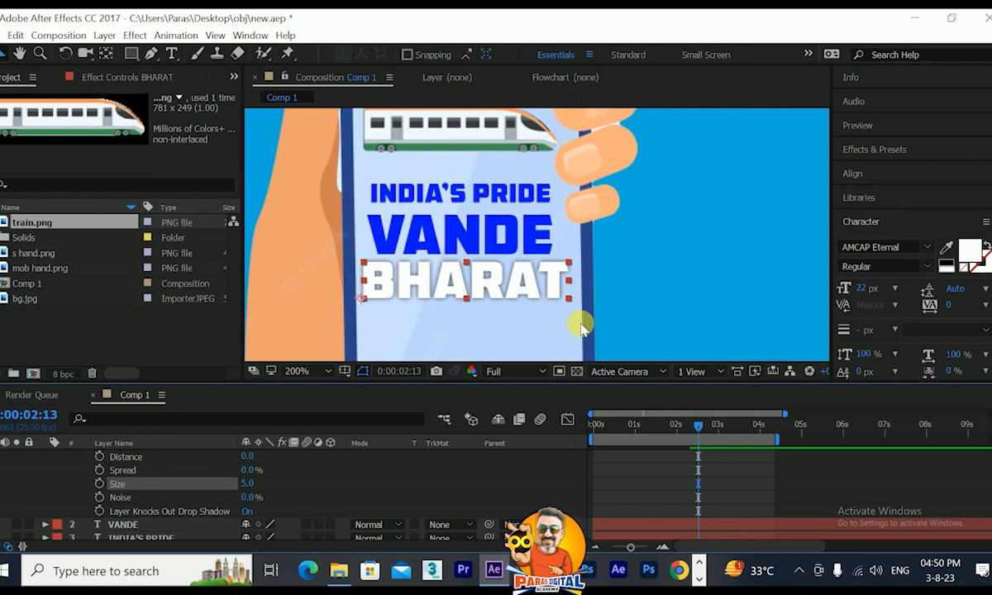
scroll(202, 505, up, 1)
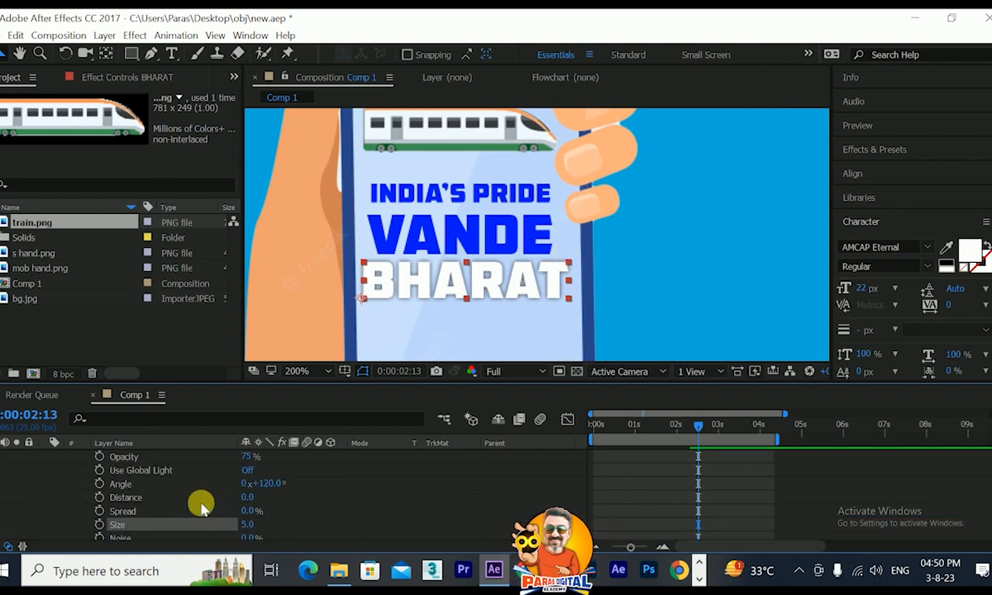
scroll(204, 471, down, 3)
Collapse BHARAT's properties, select the BHARAT, VANDE and INDIA'S PRIDE layers, and move them slightly up on the phone screen.
click(705, 493)
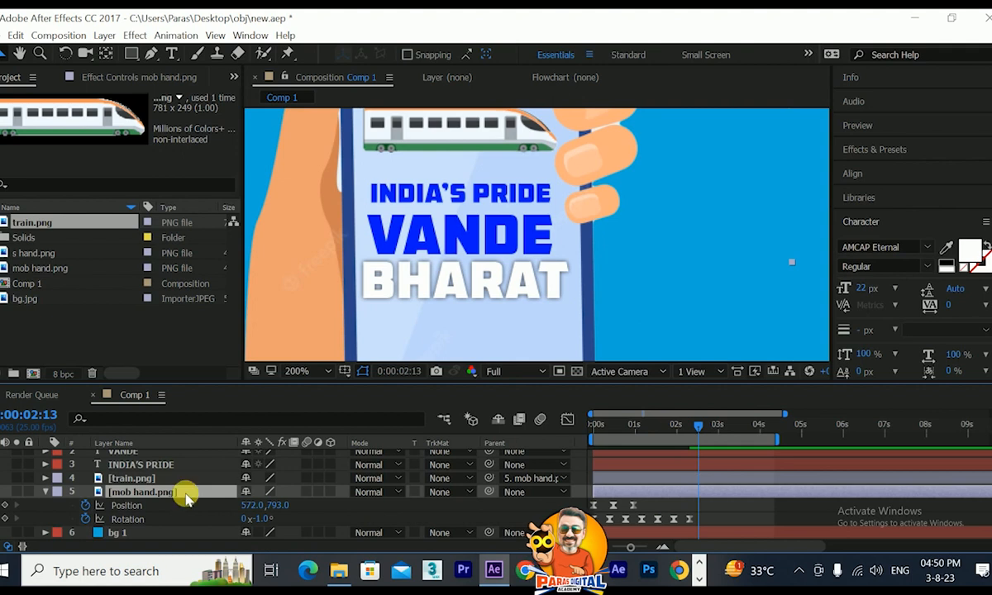
scroll(146, 479, up, 1)
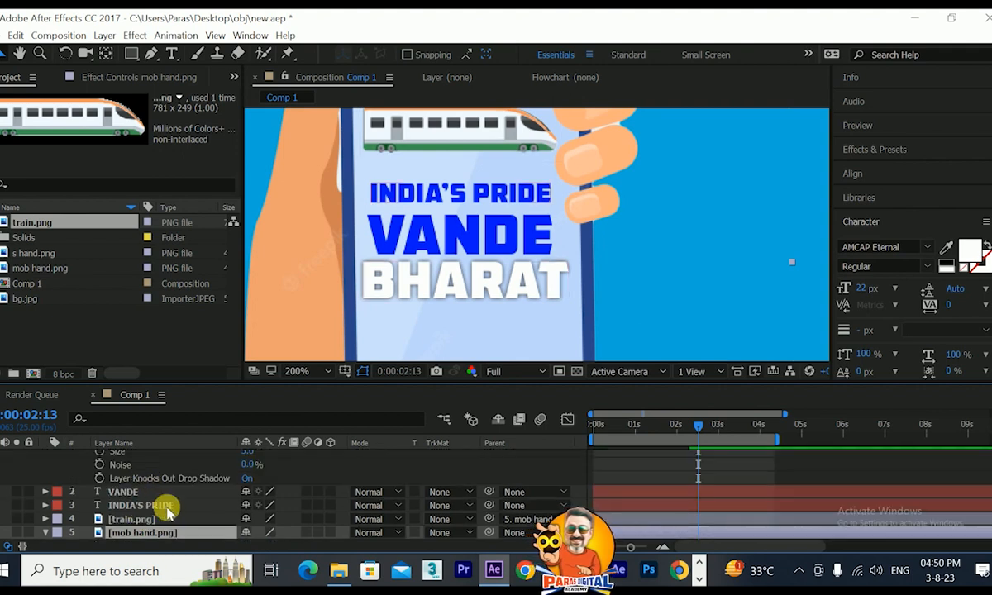
click(147, 506)
click(137, 492)
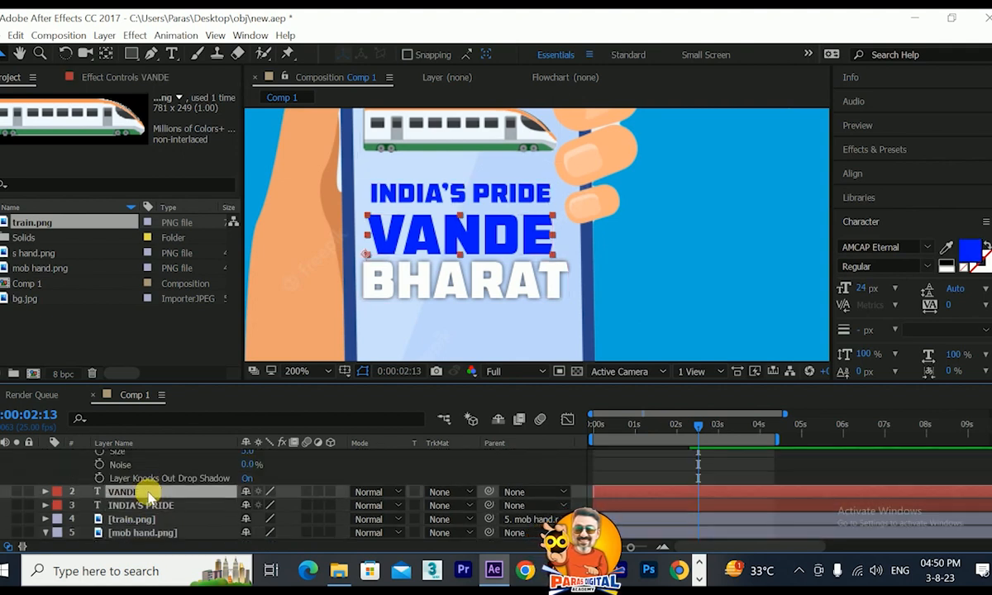
scroll(144, 492, up, 2)
scroll(79, 482, up, 3)
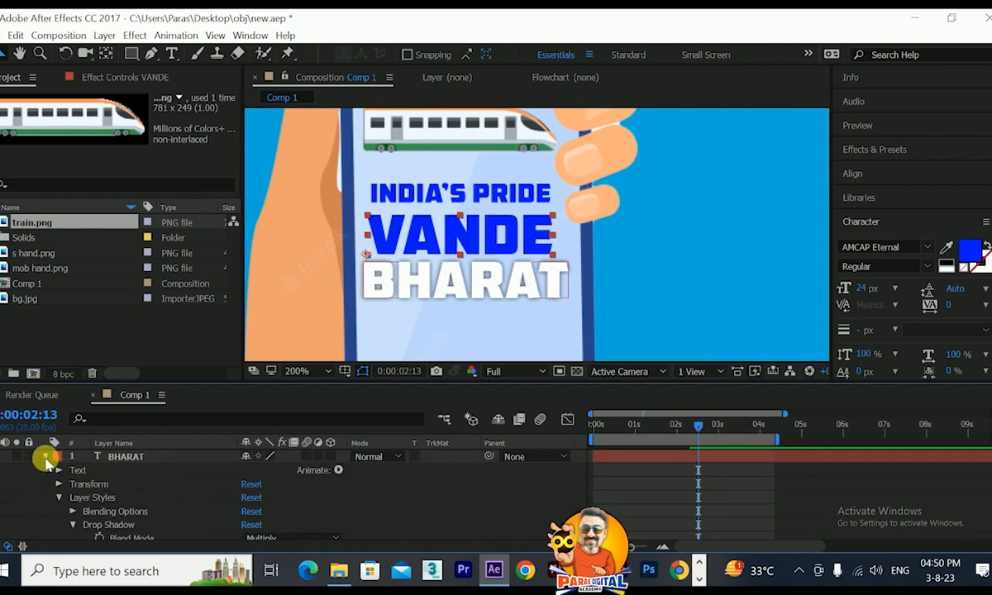
click(46, 457)
ctrl+click(122, 458)
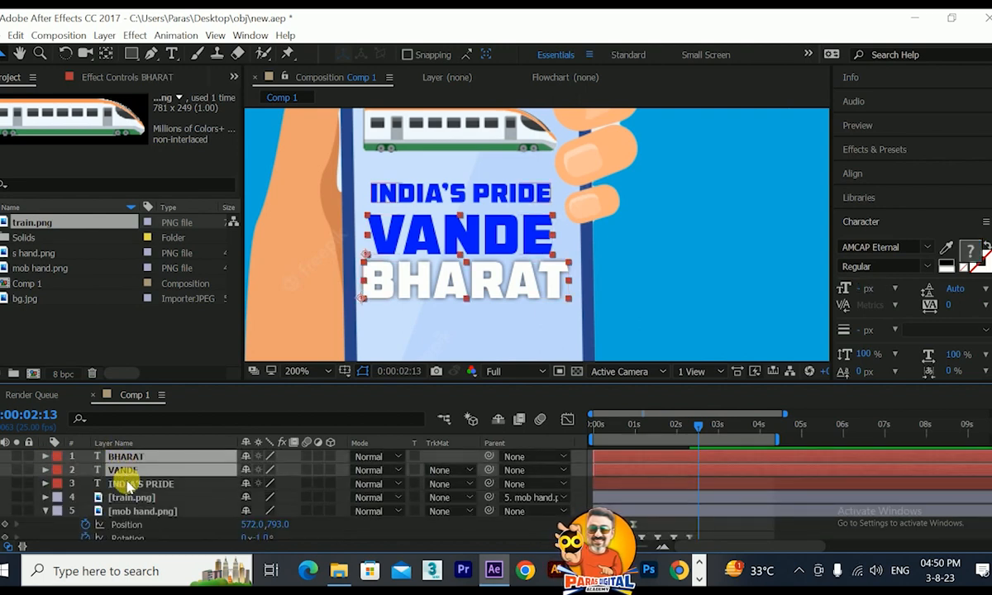
ctrl+click(128, 485)
scroll(366, 331, down, 2)
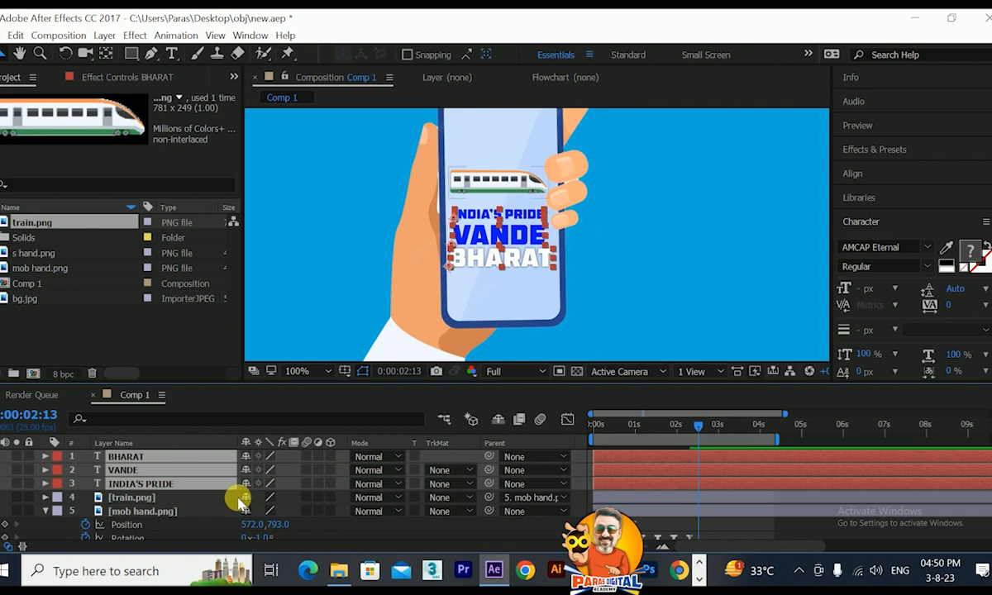
key(p)
drag(273, 469, 276, 471)
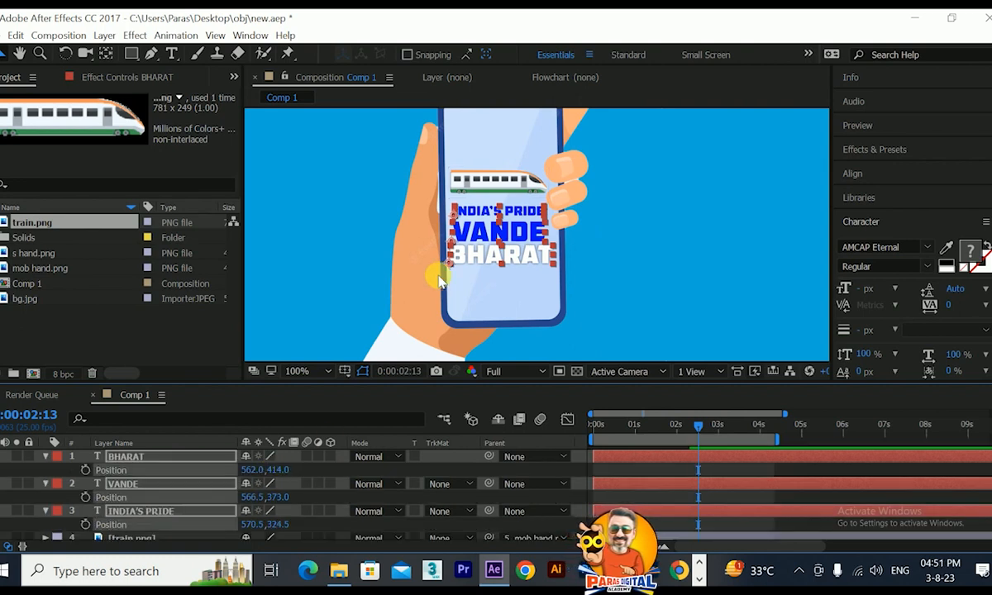
Parent the three text layers to the mob hand.png layer and scrub through the timeline to check that they follow the phone.
click(46, 457)
scroll(346, 478, down, 1)
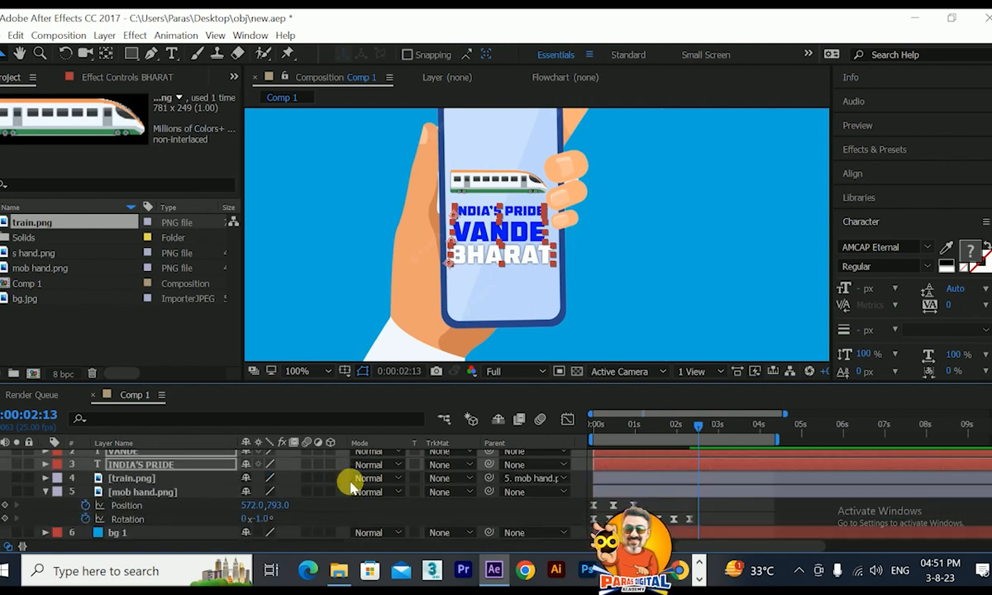
drag(489, 467, 166, 493)
mouse_move(679, 425)
mouse_down()
mouse_move(593, 421)
mouse_move(665, 439)
mouse_move(689, 426)
mouse_up()
scroll(546, 248, down, 2)
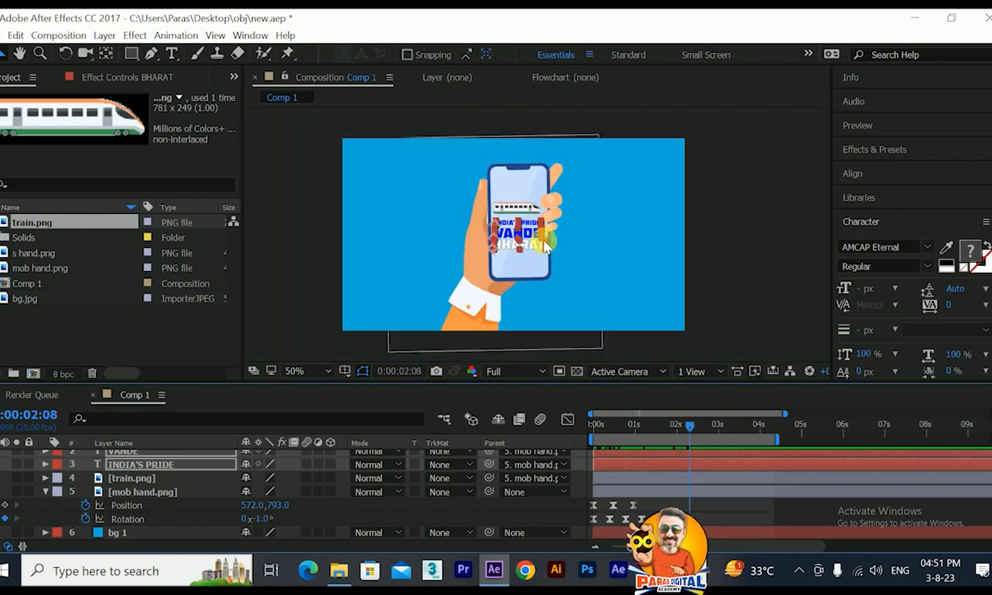
scroll(541, 258, up, 2)
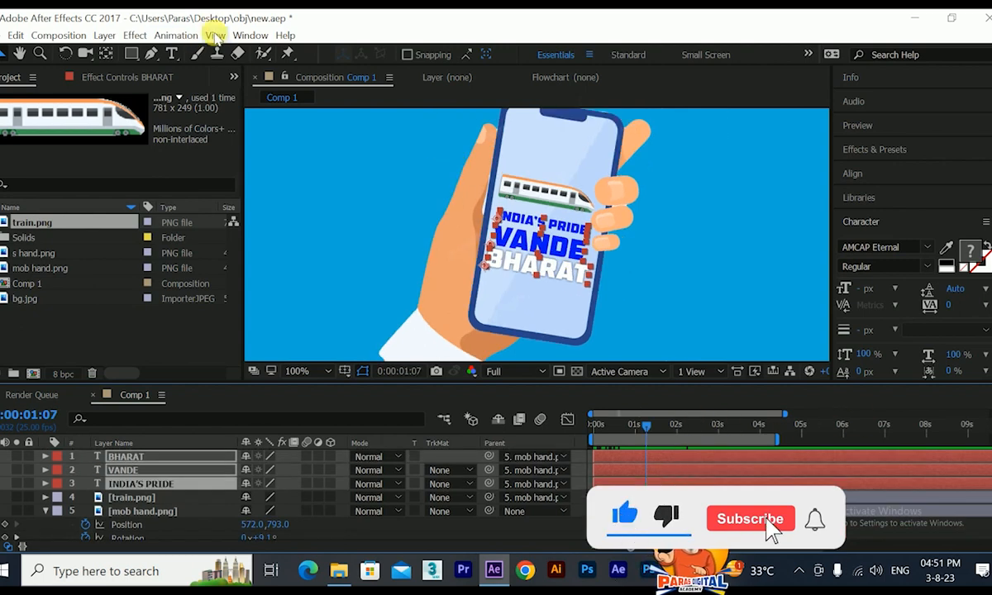
Apply Animation Composer's text character transition Overshoot Scale & Tracking Characters 1, Bottom variant, to the three text layers.
click(249, 34)
click(340, 112)
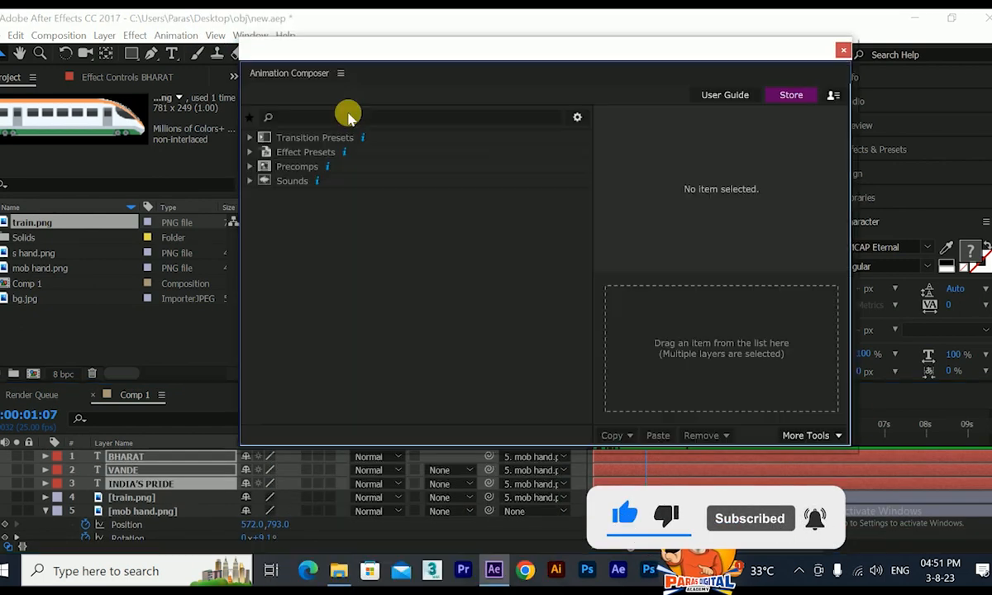
click(249, 137)
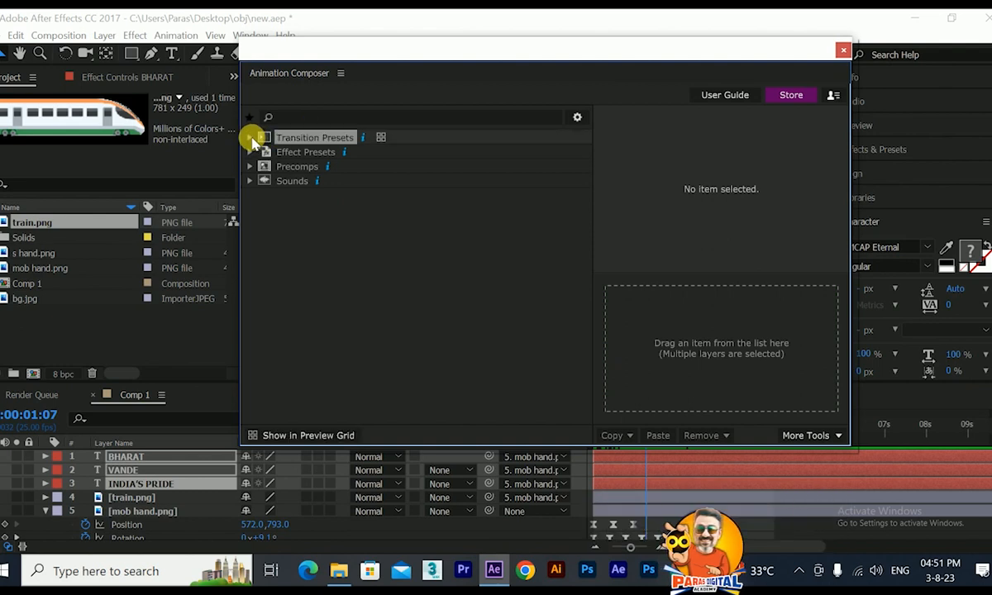
click(266, 180)
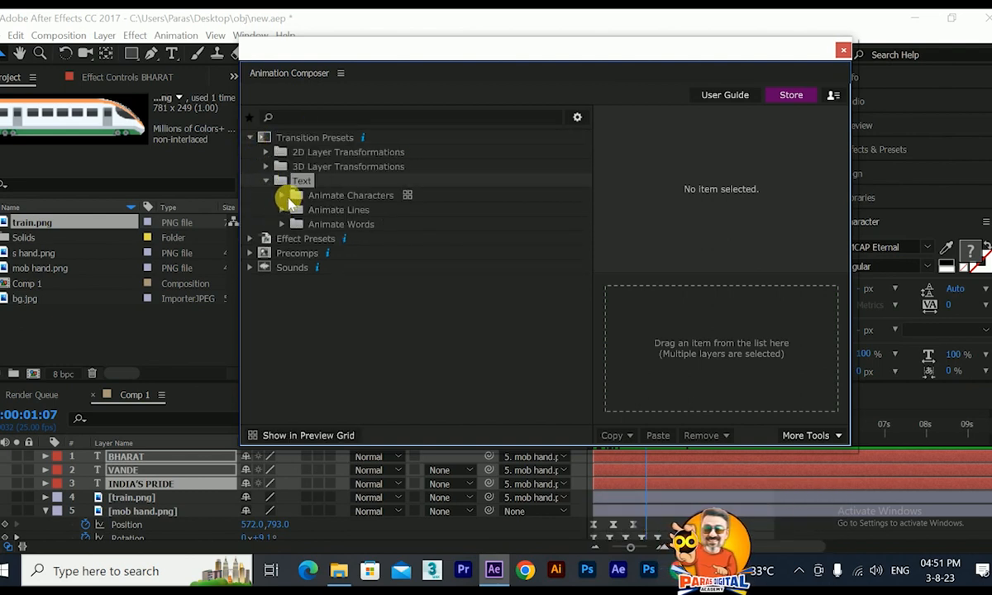
click(290, 198)
click(283, 196)
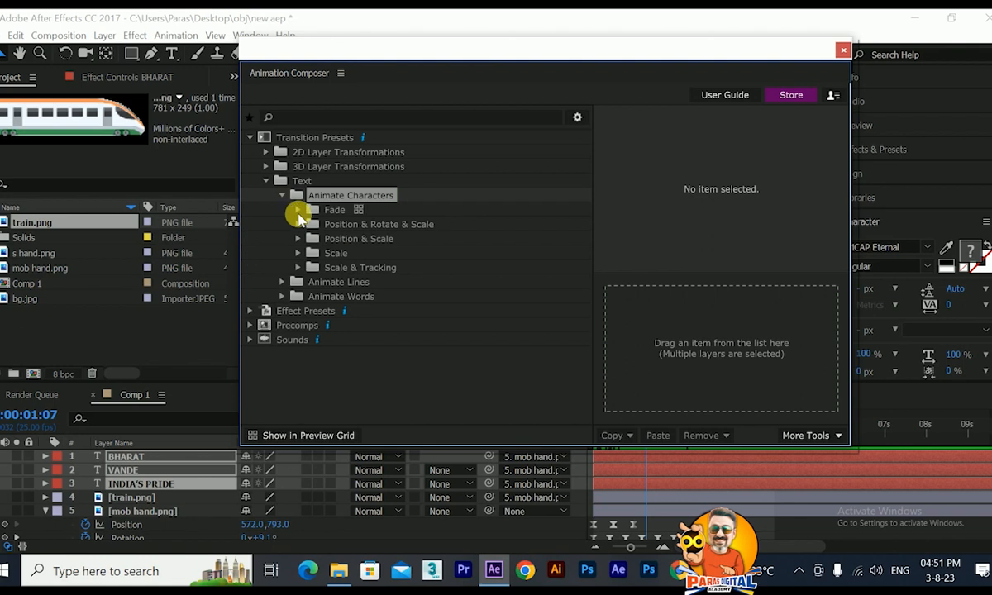
click(297, 267)
click(315, 296)
click(372, 310)
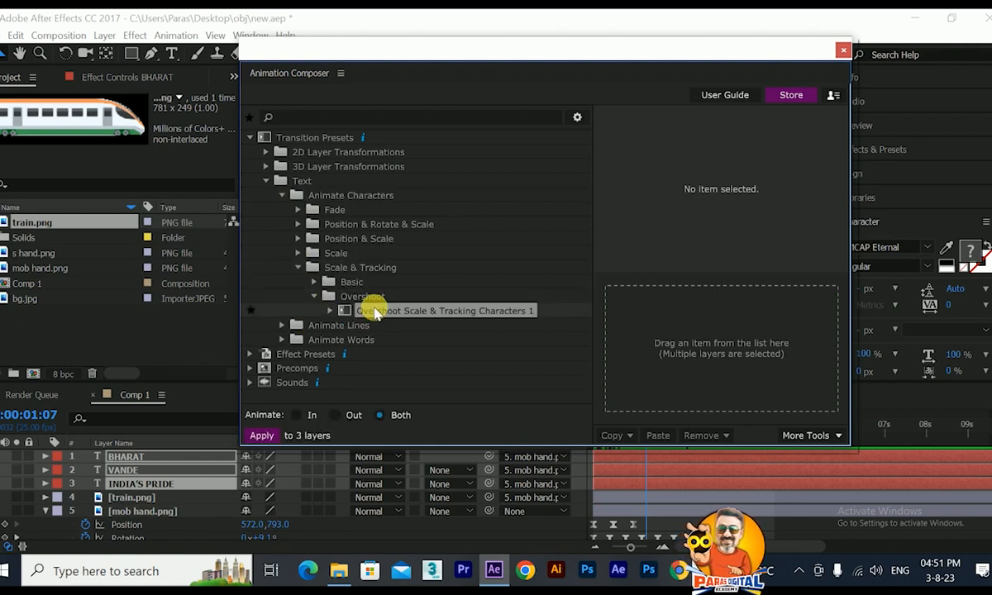
click(334, 314)
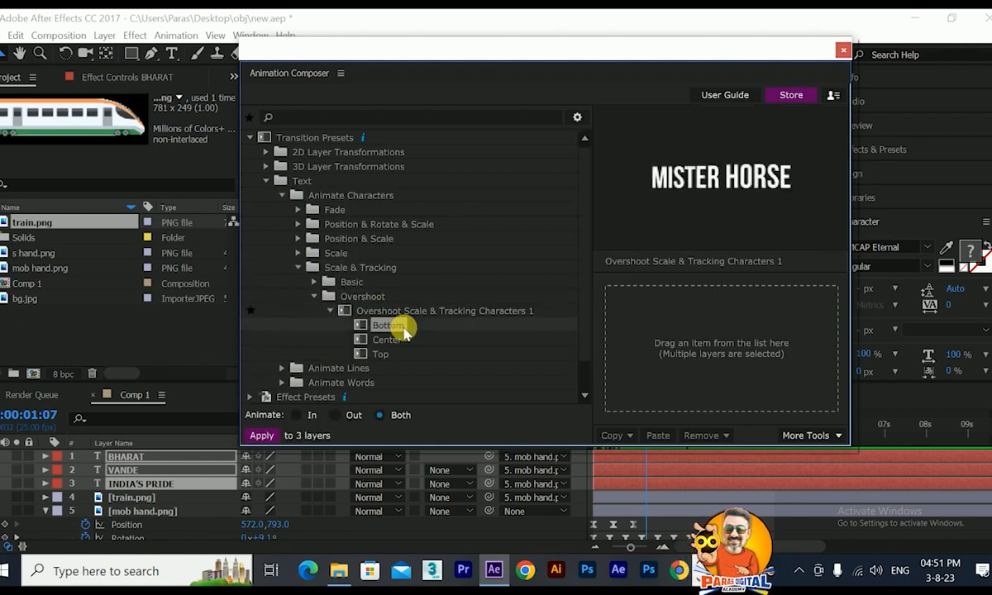
drag(393, 330, 642, 327)
click(843, 55)
Collapse the text layers' properties, shift all three to start at about 0.7 s, and scrub through their intro animation.
mouse_move(646, 424)
mouse_down()
mouse_move(602, 431)
mouse_move(639, 435)
mouse_up()
scroll(482, 263, down, 1)
scroll(399, 501, up, 5)
scroll(403, 496, up, 4)
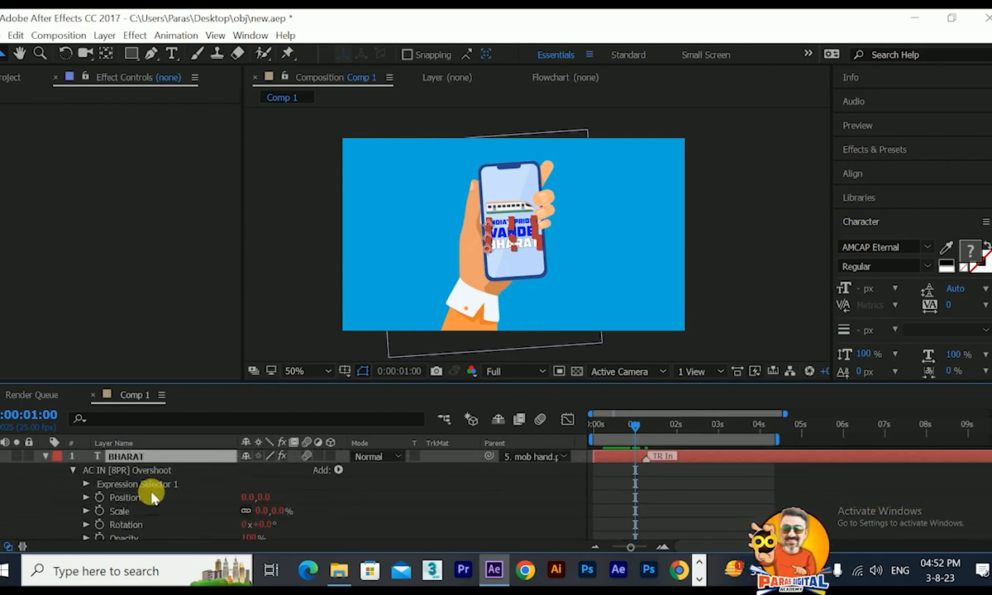
click(44, 458)
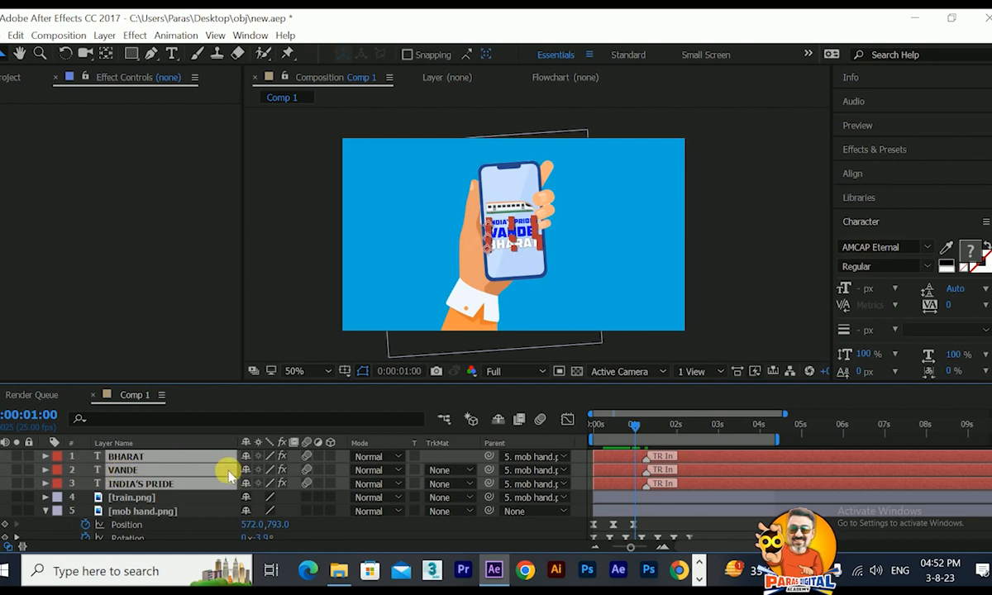
drag(609, 461, 676, 430)
drag(676, 430, 702, 454)
Add s hand.png as the topmost layer of Comp 1, scale it down, and place it over the phone.
click(6, 77)
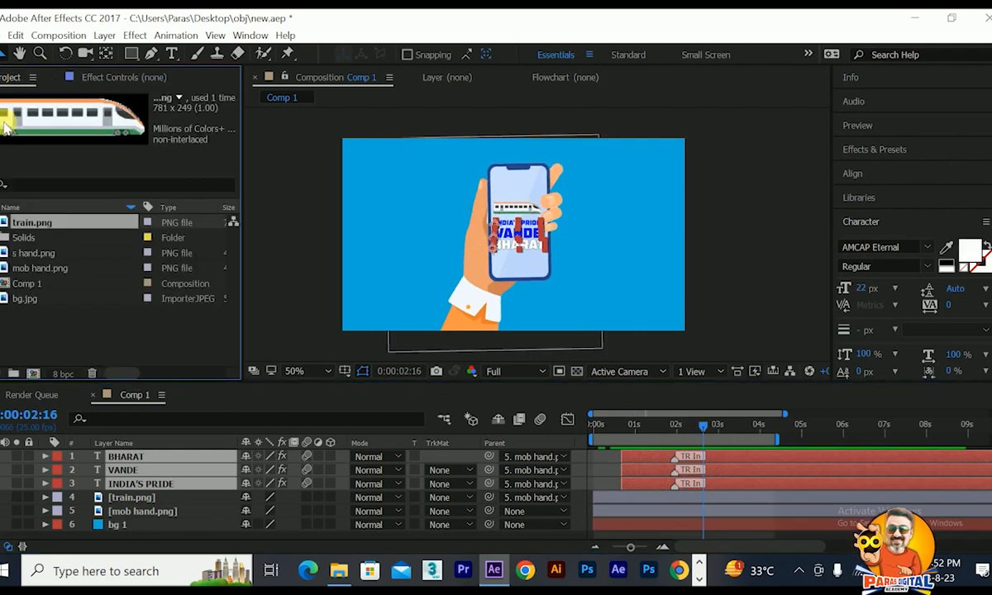
click(19, 254)
drag(18, 254, 37, 456)
scroll(549, 251, down, 2)
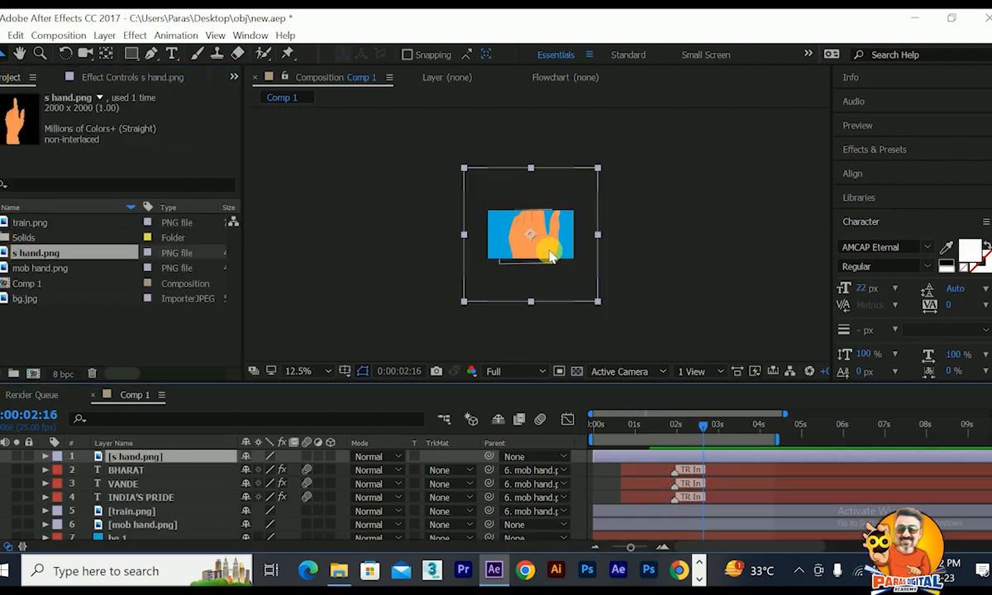
drag(549, 252, 578, 297)
drag(625, 229, 605, 257)
scroll(599, 265, up, 1)
drag(583, 345, 534, 279)
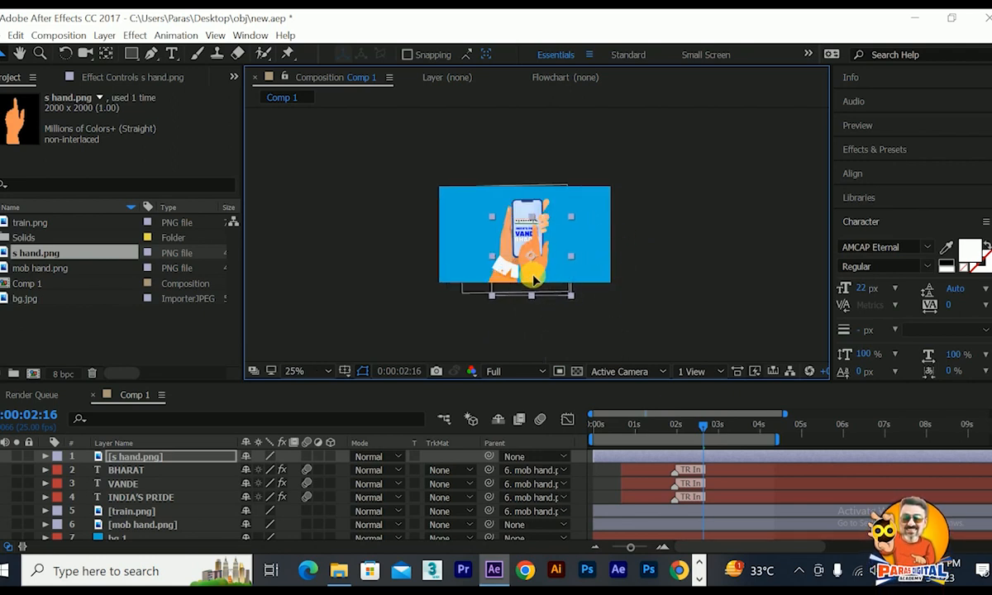
Enlarge the pointing hand slightly and position it so its fingertip touches the phone screen just below the train.
scroll(534, 279, up, 1)
drag(612, 198, 639, 188)
scroll(554, 274, up, 1)
drag(553, 274, 532, 206)
scroll(538, 270, down, 1)
drag(515, 275, 498, 279)
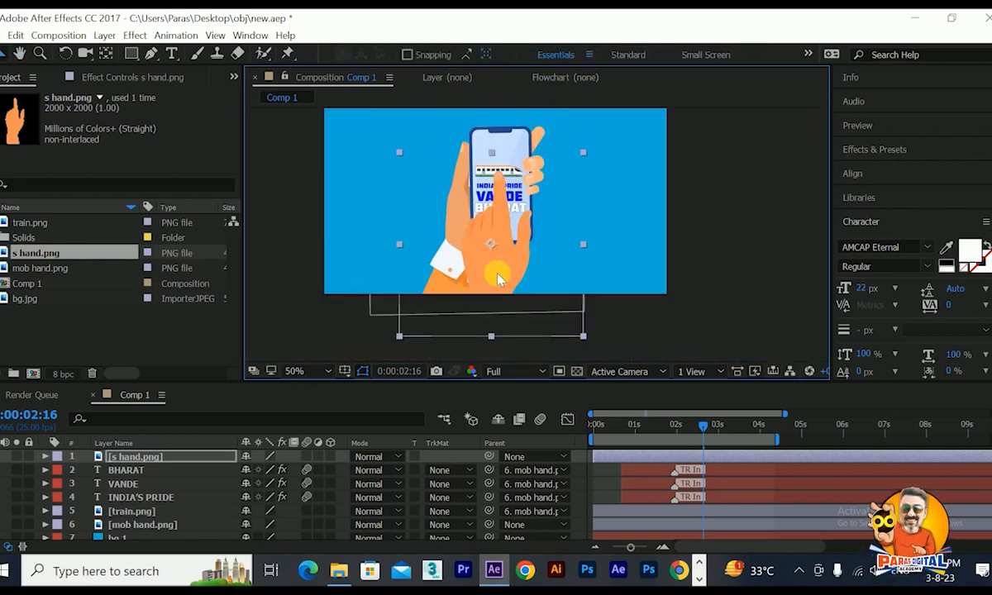
drag(500, 280, 502, 281)
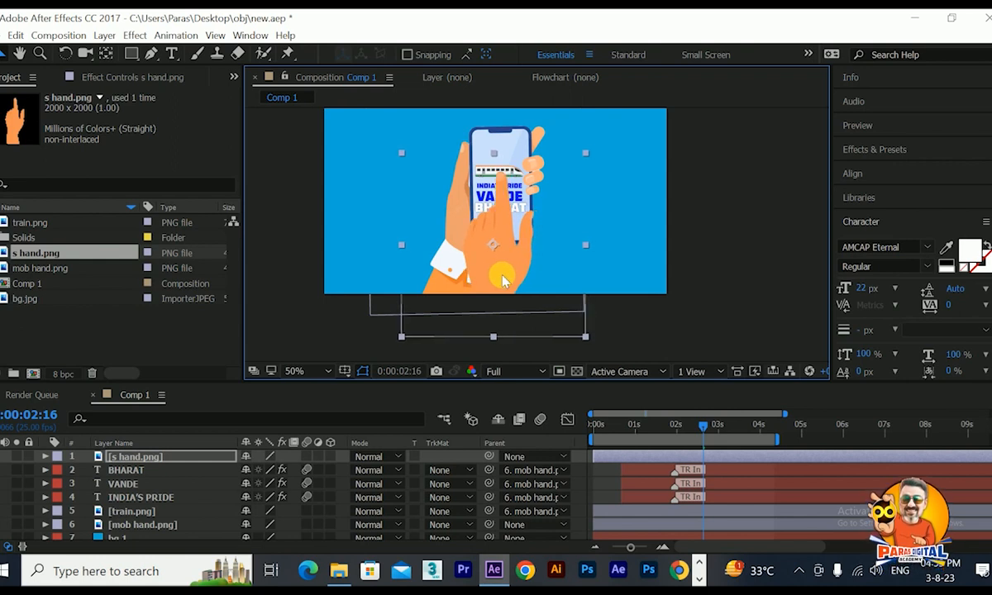
drag(502, 284, 500, 284)
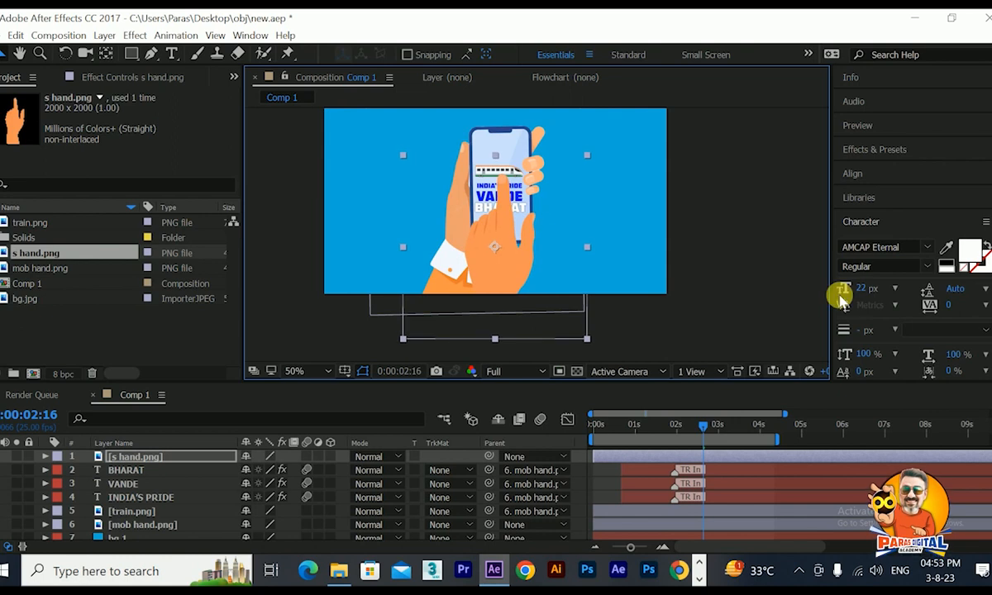
Move the s hand.png layer's anchor point to its bottom centre.
click(884, 220)
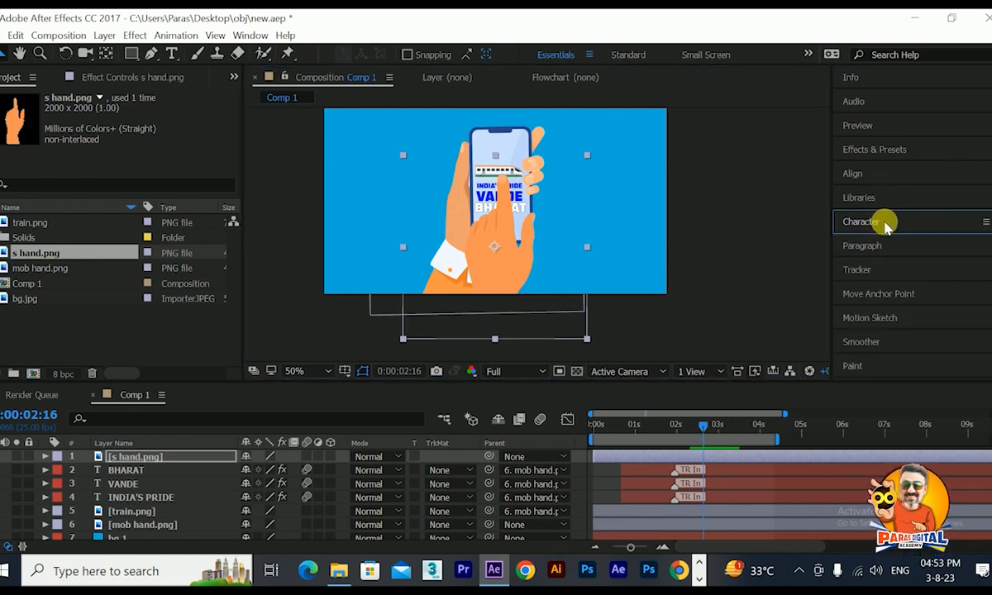
click(886, 293)
click(875, 361)
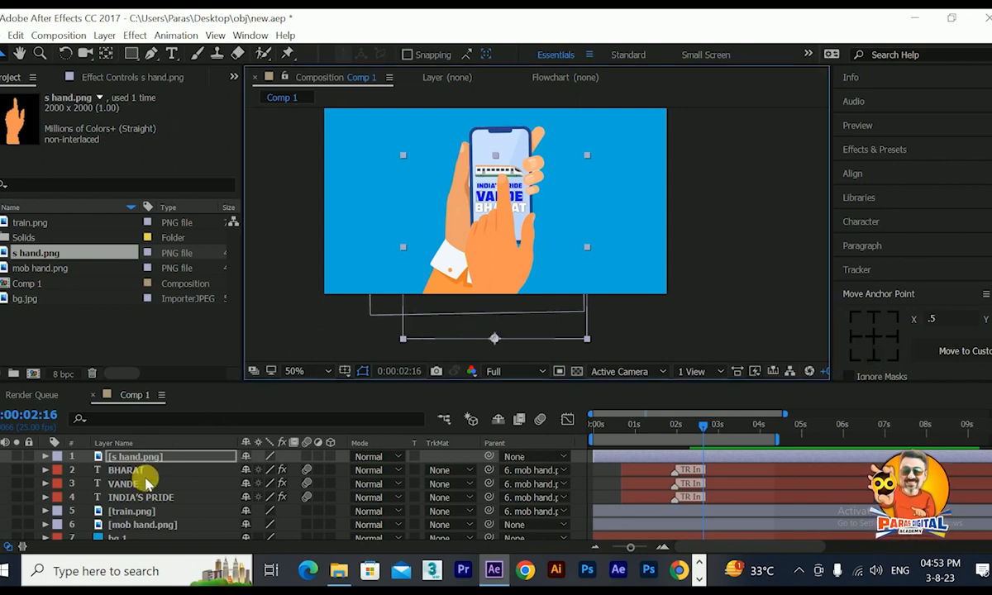
Show the pointing hand's position and rotation, make its layer start at 0:00:02:09, and preview the composition.
key(p)
key(shift+r)
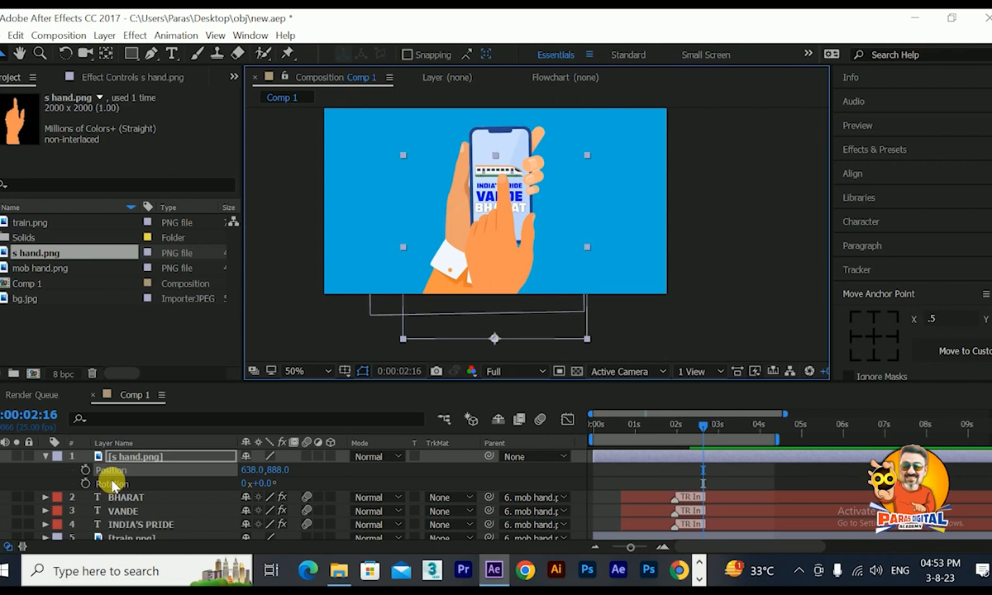
drag(693, 428, 694, 452)
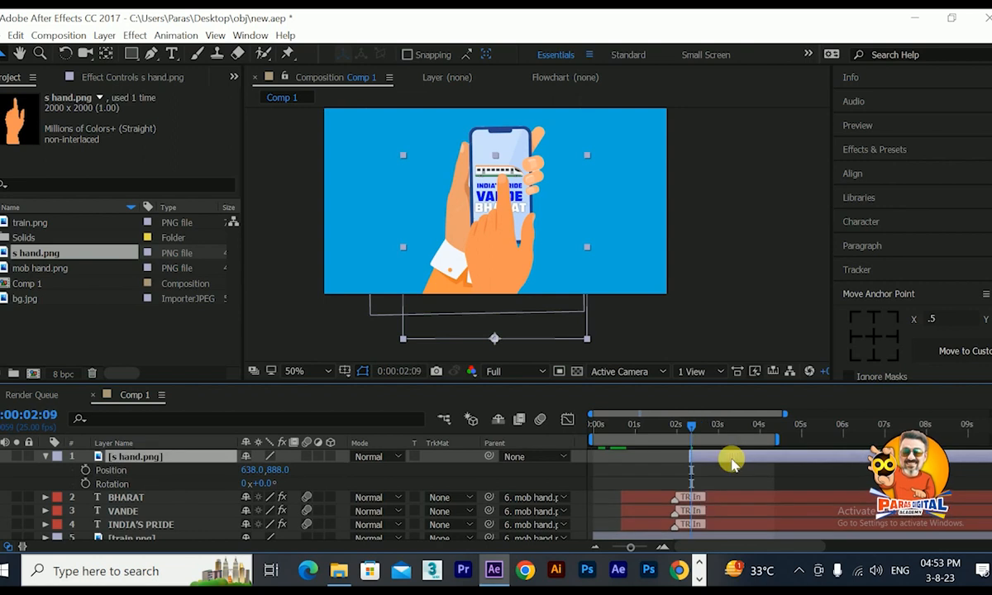
drag(732, 461, 731, 462)
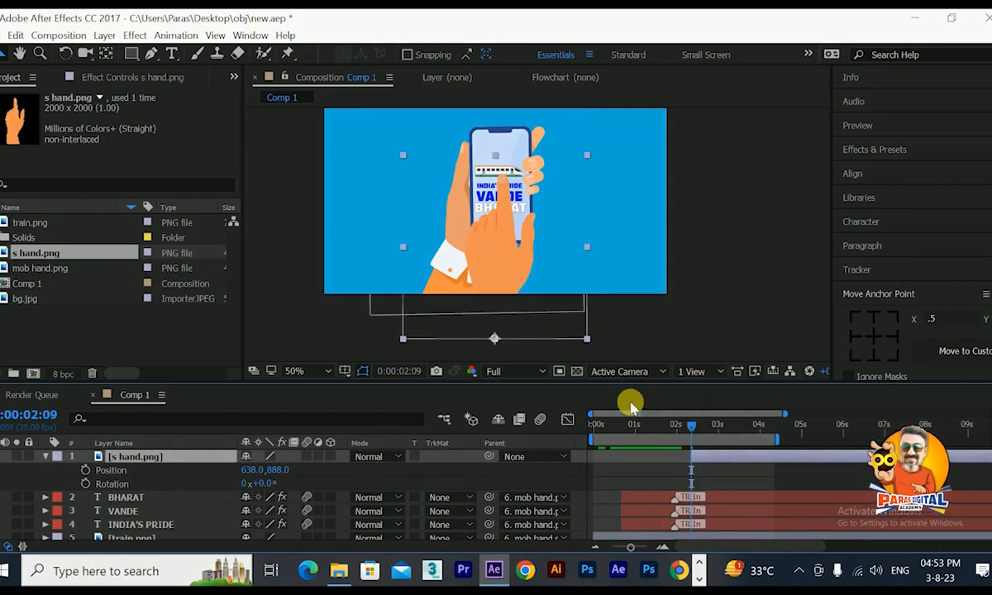
key(space)
Add position and rotation keyframes to the s hand.png layer at 0:00:02:09 and 0:00:02:21.
drag(496, 262, 431, 233)
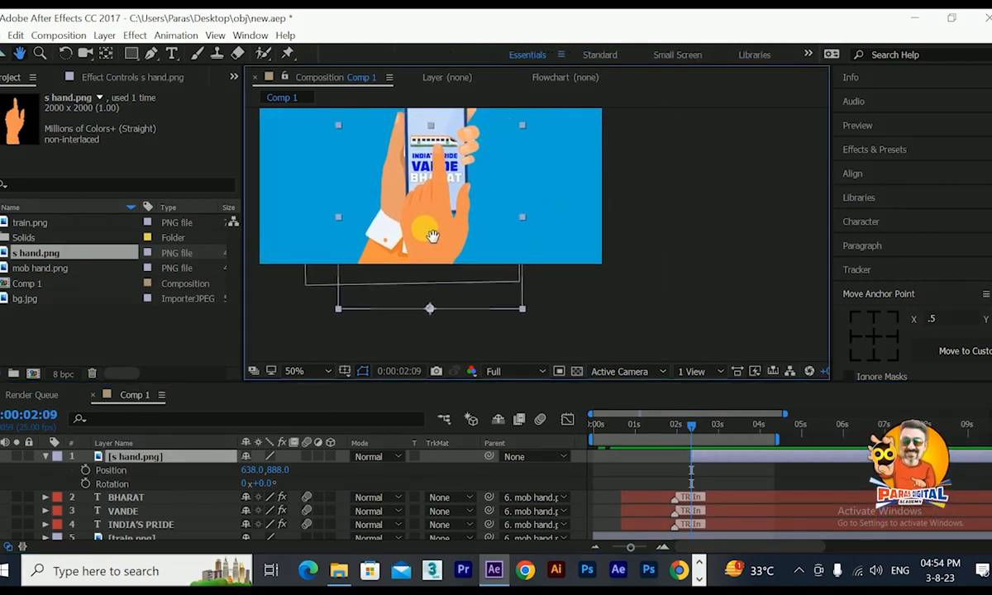
click(86, 471)
click(85, 484)
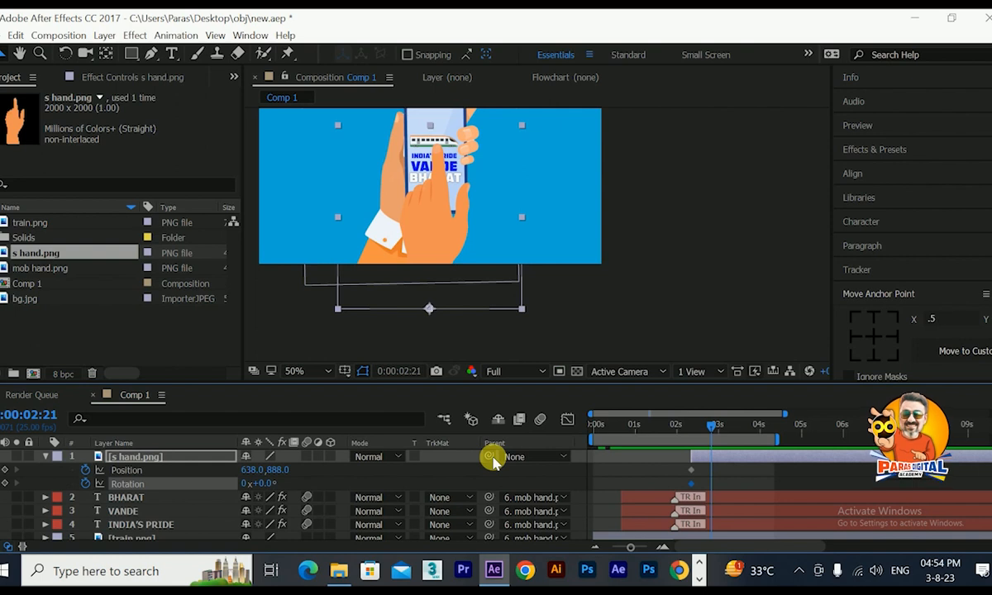
click(4, 470)
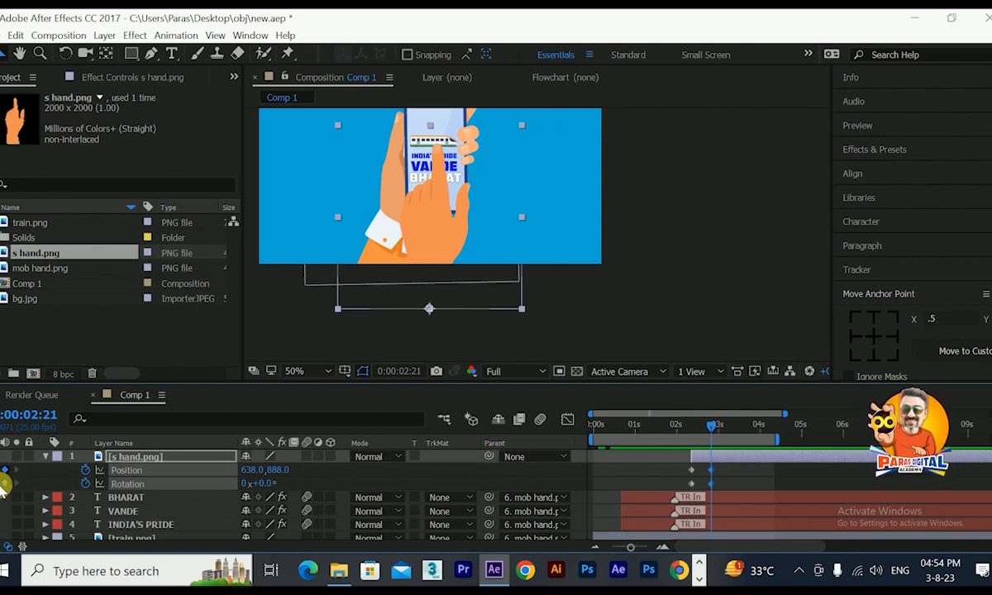
click(4, 483)
At 0:00:02:09, move the pointing hand below the frame to position 952, 1380 and adjust its rotation.
click(691, 426)
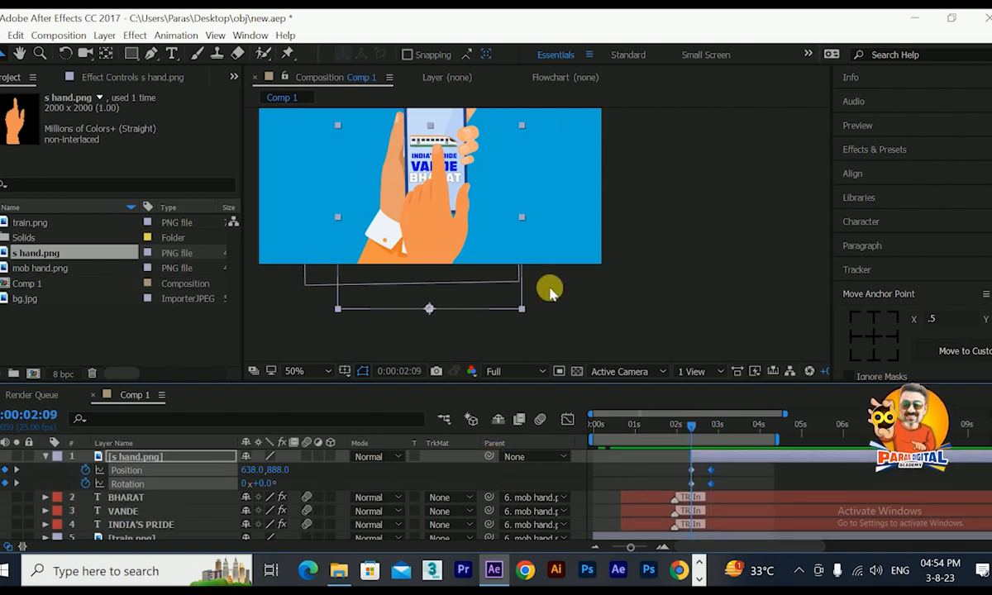
drag(426, 224, 537, 371)
scroll(504, 326, down, 2)
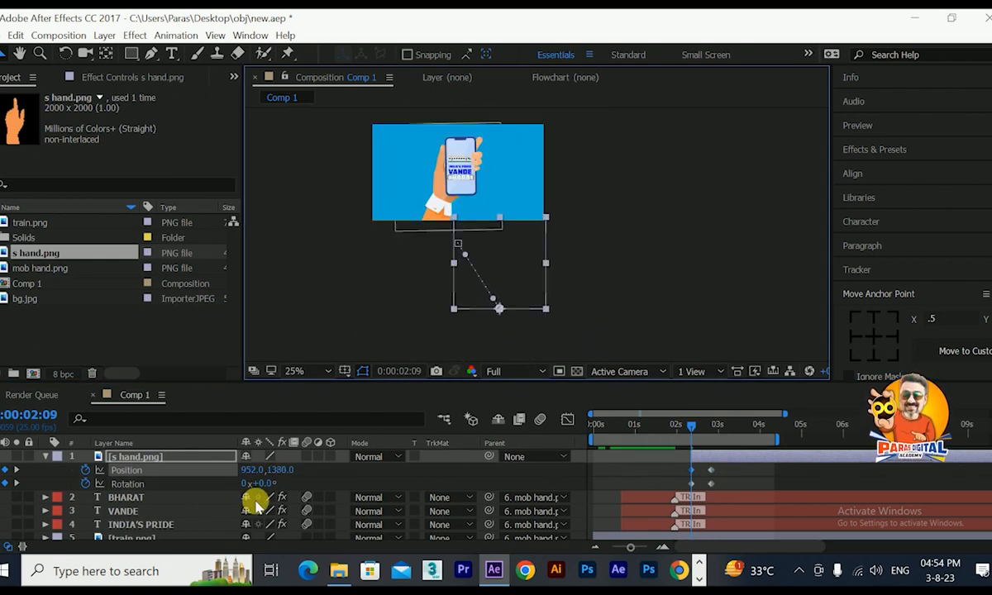
drag(277, 486, 277, 483)
At 0:00:02:21, raise the pointing hand to position 637, 873 so its fingertip meets the train.
mouse_move(701, 431)
mouse_down()
mouse_move(717, 436)
mouse_move(687, 440)
mouse_move(709, 446)
mouse_up()
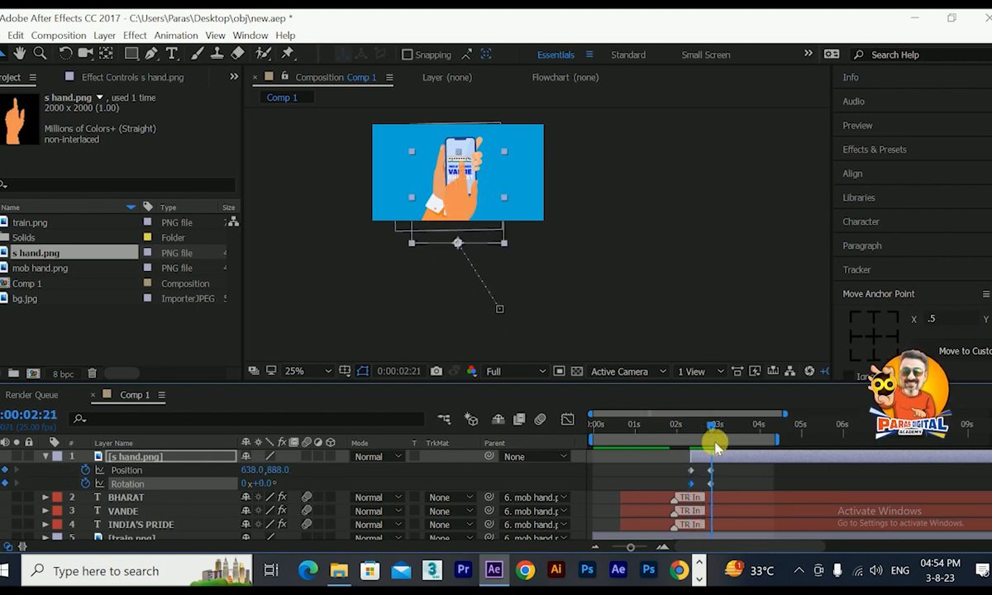
scroll(541, 258, up, 3)
drag(506, 221, 685, 392)
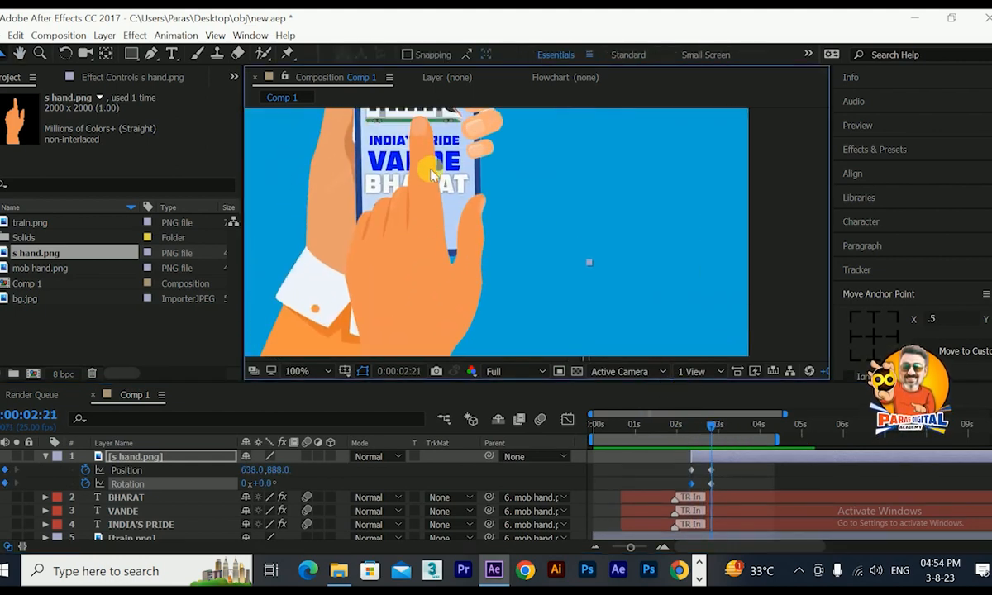
drag(430, 169, 430, 159)
scroll(429, 159, down, 1)
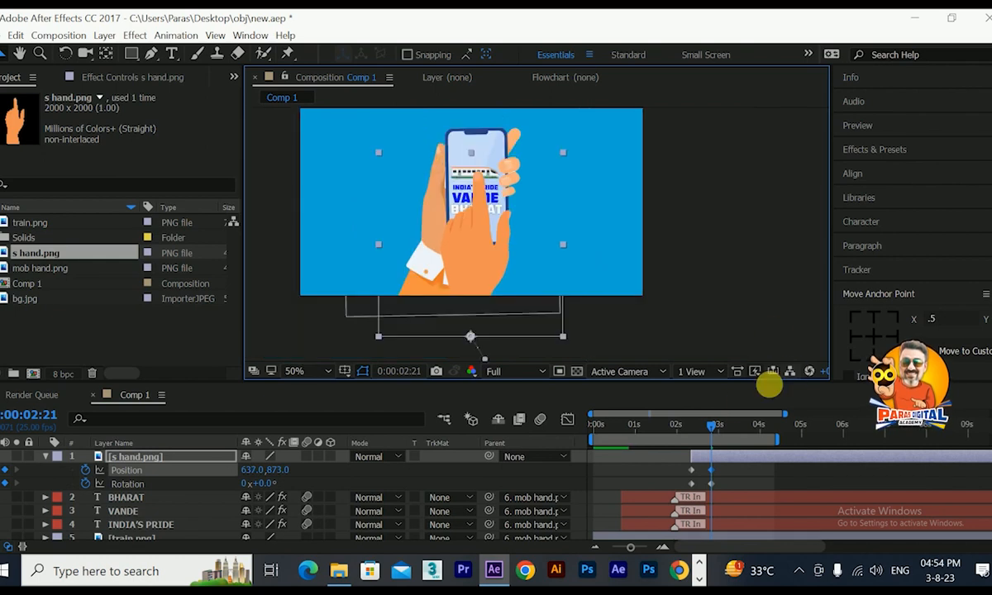
Ease the s hand.png layer's position and rotation keyframes at 0:00:02:09 and 0:00:02:21, shaping the speed curve for a fast start and slow finish.
drag(715, 428, 670, 489)
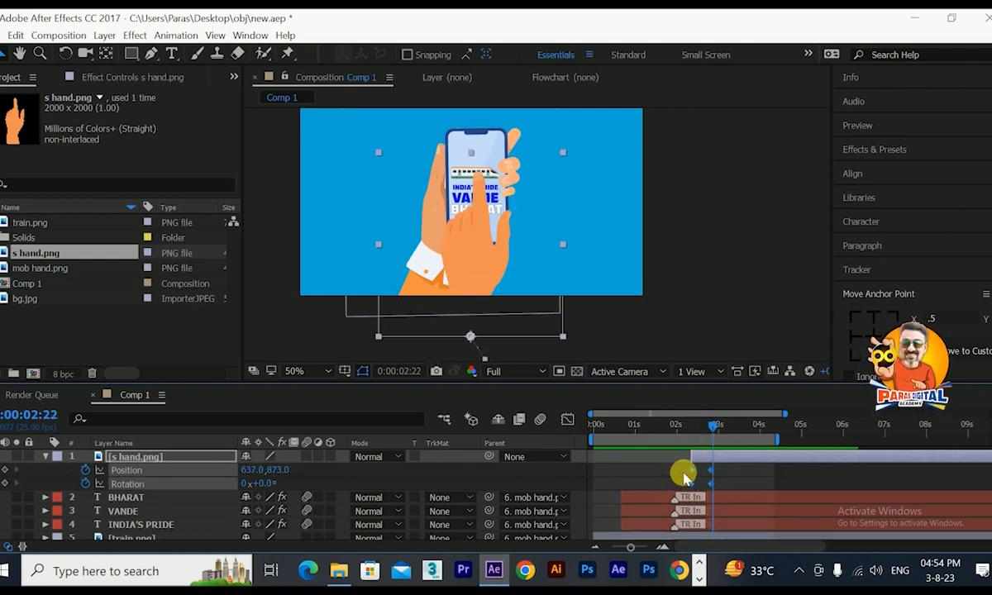
click(568, 419)
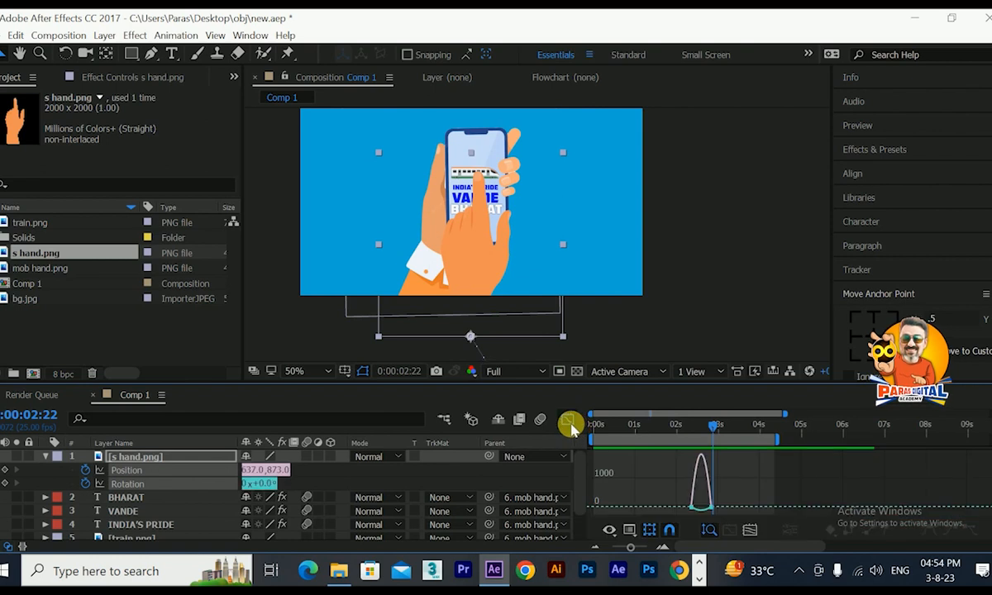
click(751, 533)
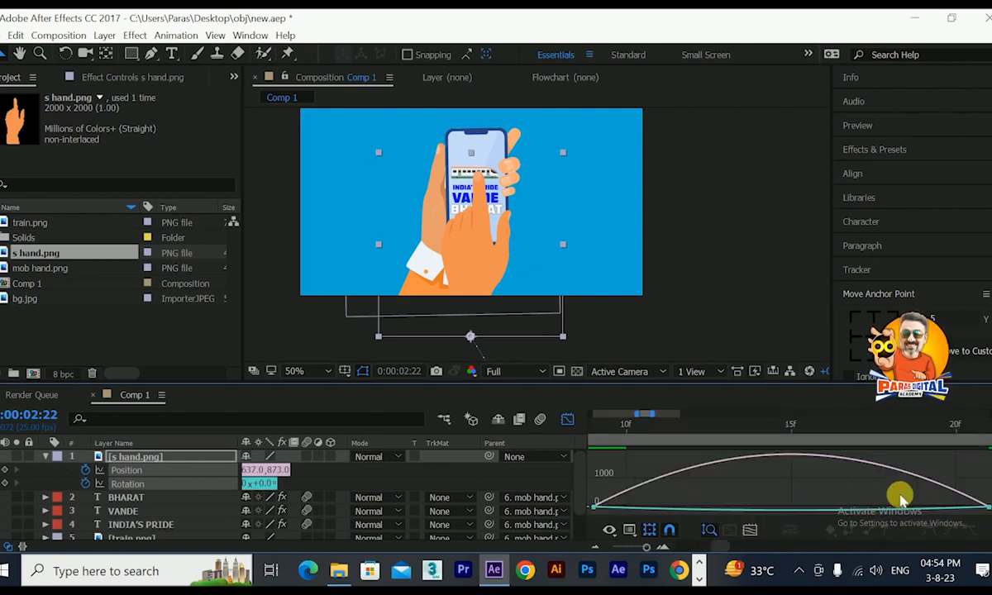
drag(943, 463, 837, 507)
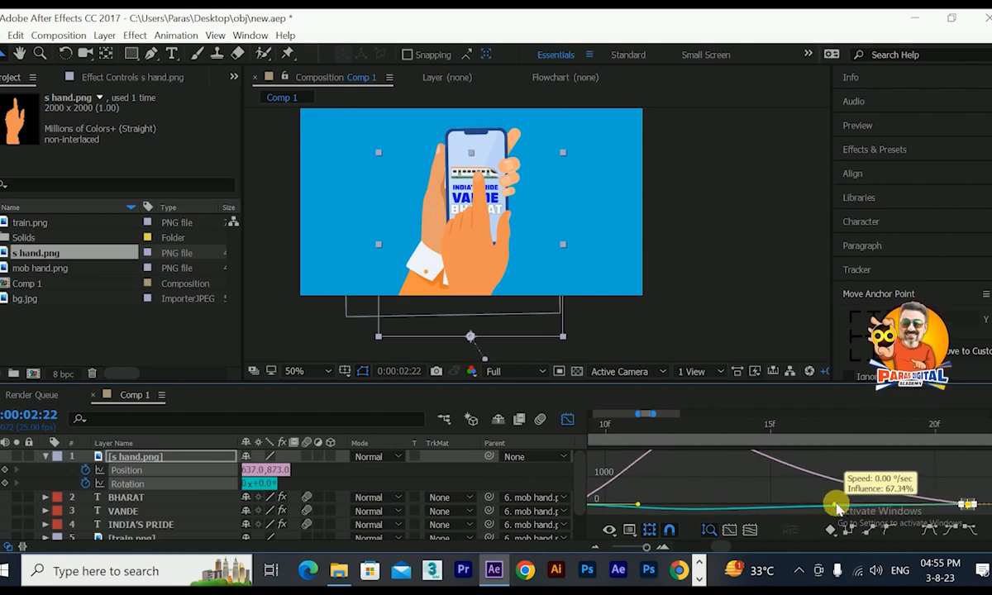
click(569, 419)
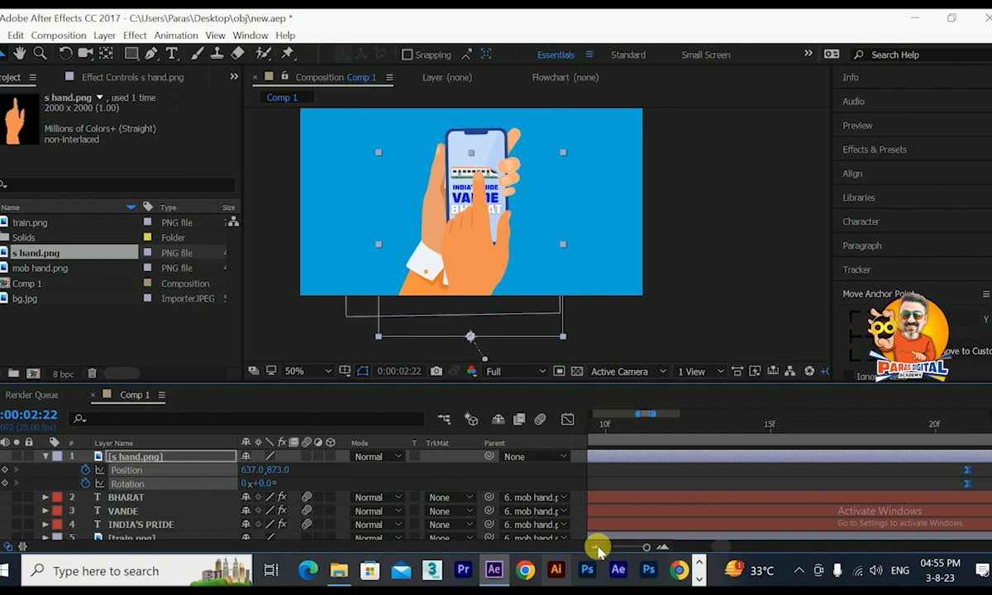
Hold the pointing hand's pose with keyframes at 0:00:02:24, and at 0:00:03:11 move it to 1399, 1261 with 42° rotation.
drag(646, 547, 632, 547)
mouse_move(708, 432)
mouse_down()
mouse_move(692, 431)
mouse_move(716, 436)
mouse_up()
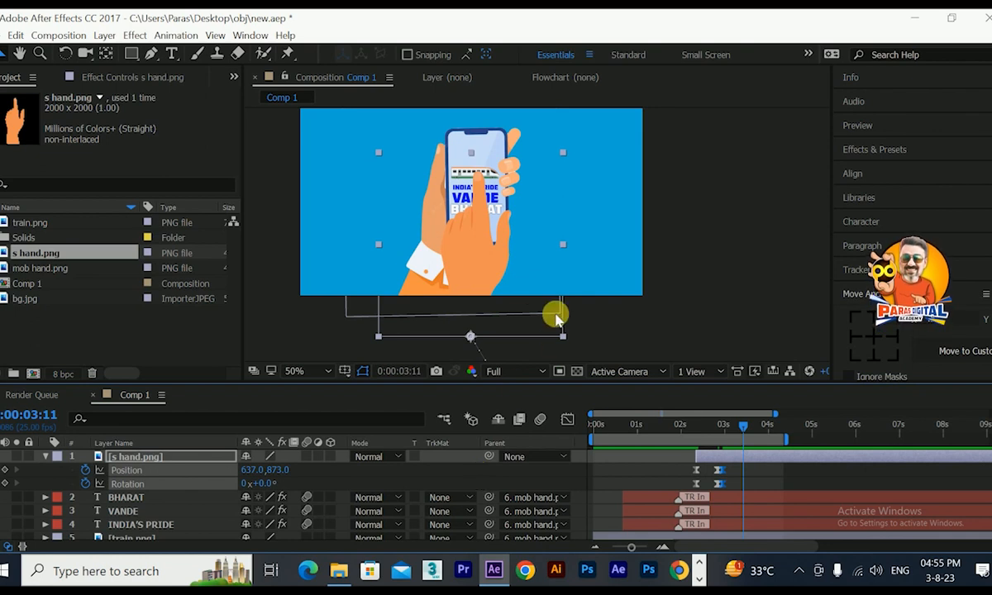
drag(471, 270, 591, 345)
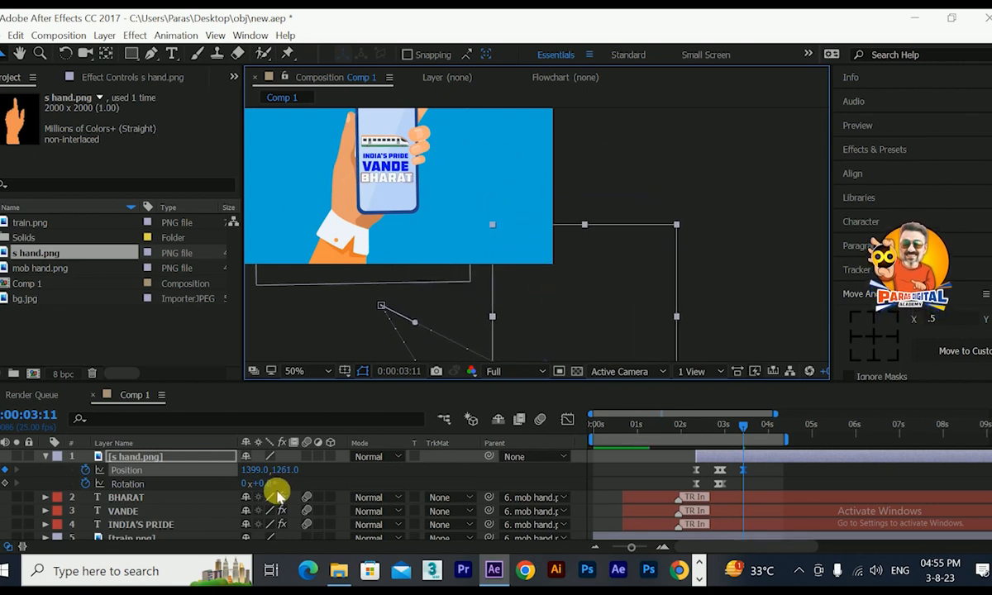
drag(269, 488, 299, 486)
Review the pointing hand's exit and reposition it at 0:00:03:11 to 1597, 983, fully outside the frame.
click(720, 422)
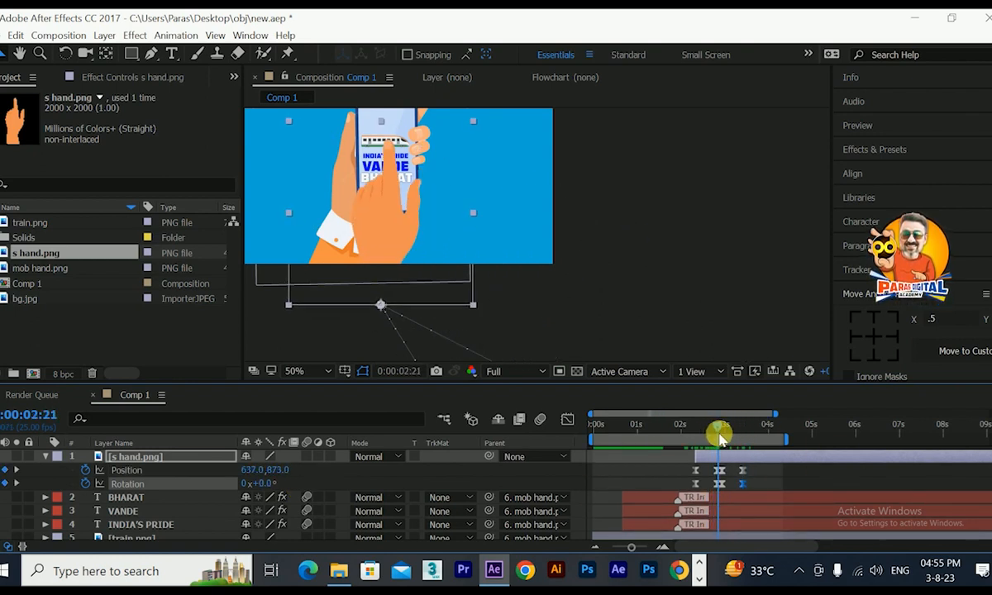
drag(724, 438, 740, 444)
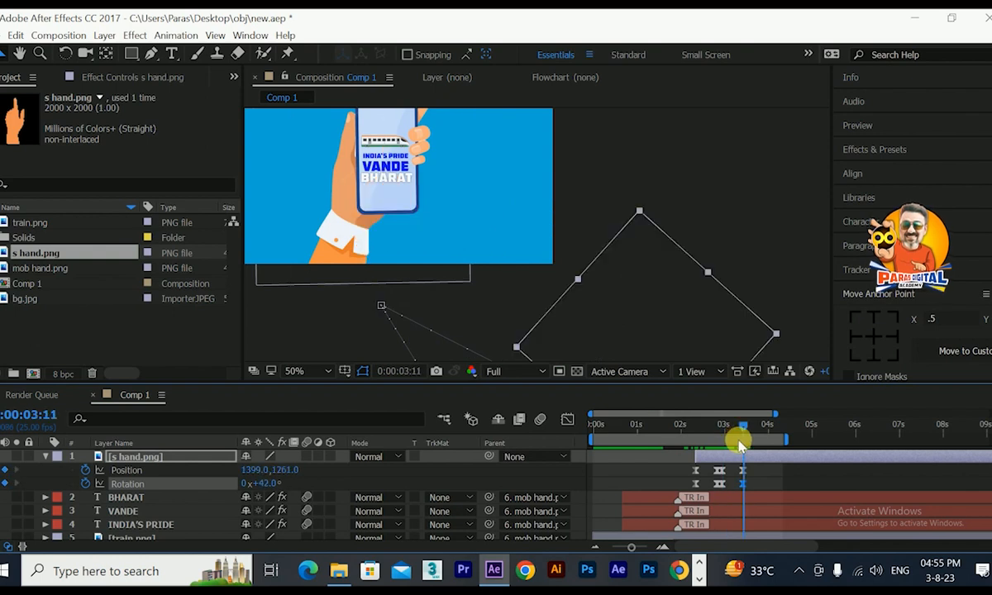
drag(671, 271, 683, 235)
mouse_move(747, 434)
mouse_down()
mouse_move(724, 436)
mouse_move(749, 451)
mouse_up()
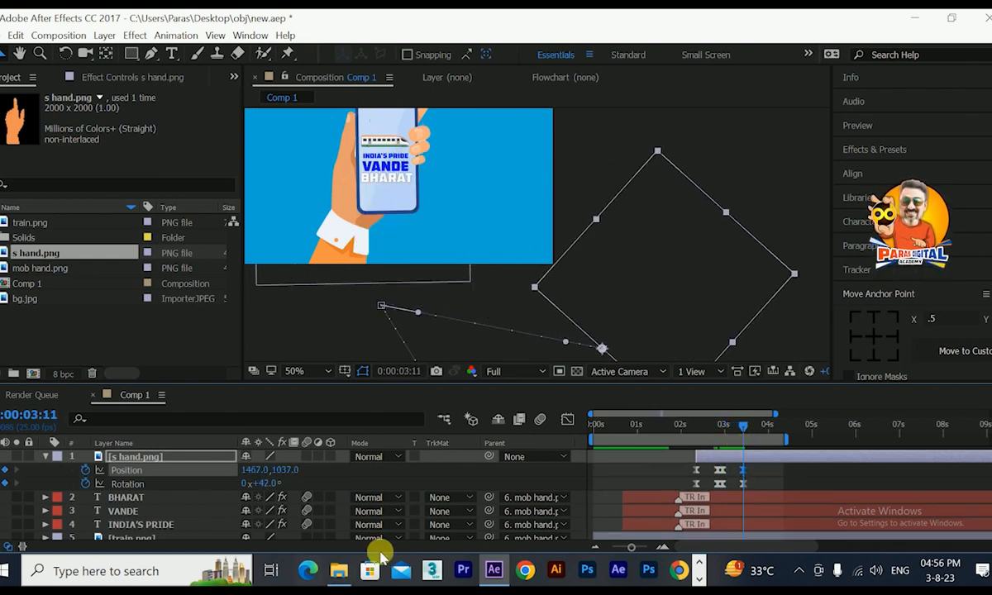
mouse_move(633, 552)
mouse_down()
mouse_move(659, 551)
mouse_move(625, 551)
mouse_up()
drag(678, 321, 717, 310)
drag(706, 427, 703, 455)
drag(628, 548, 641, 546)
click(756, 428)
drag(760, 430, 779, 437)
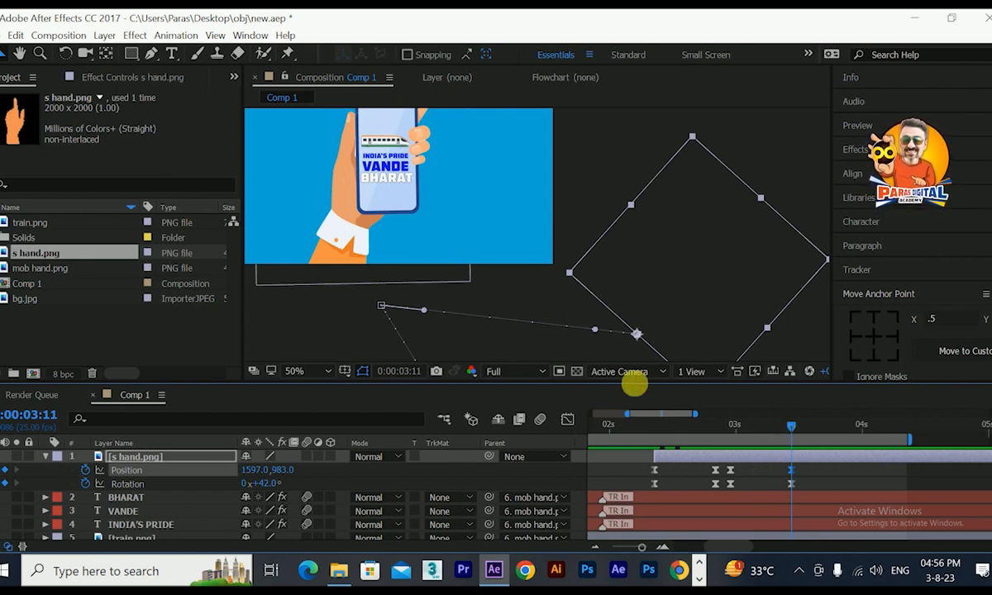
Lengthen the incoming ease on the pointing hand's position and rotation keyframes at 0:00:03:11, and review the exit motion.
click(566, 422)
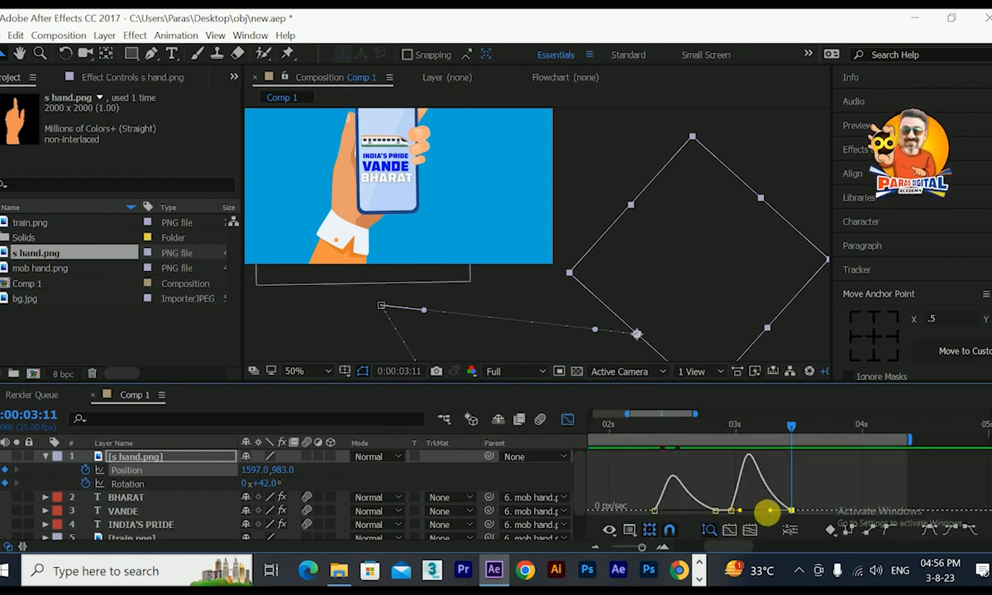
drag(772, 511, 760, 511)
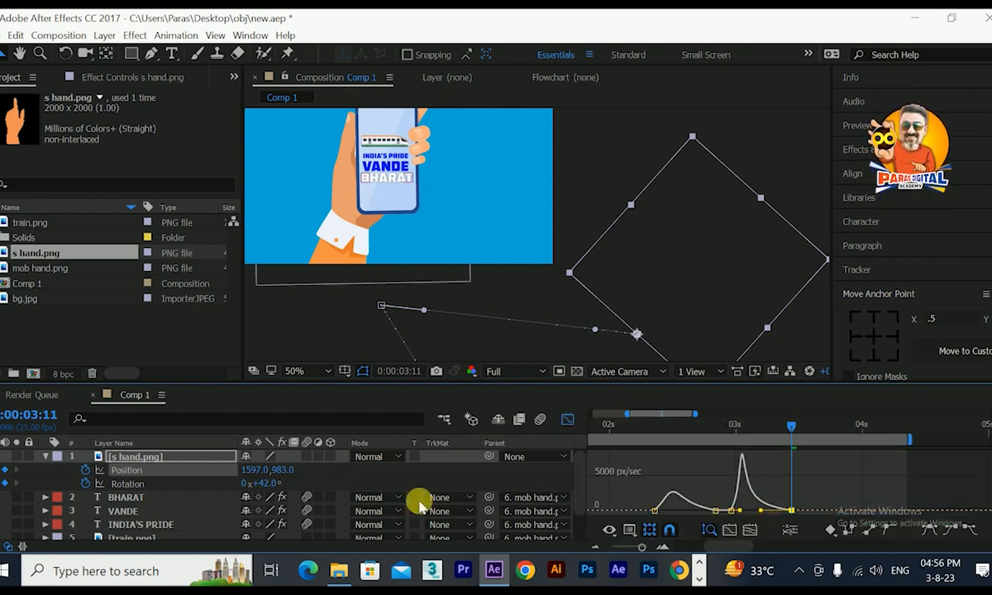
click(149, 483)
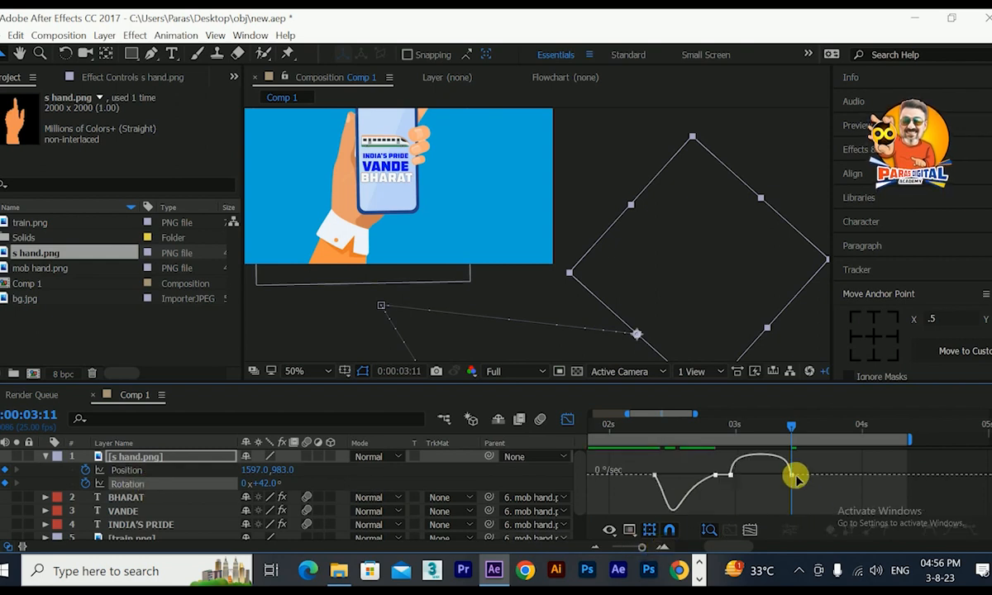
click(791, 475)
drag(785, 477, 770, 469)
click(567, 423)
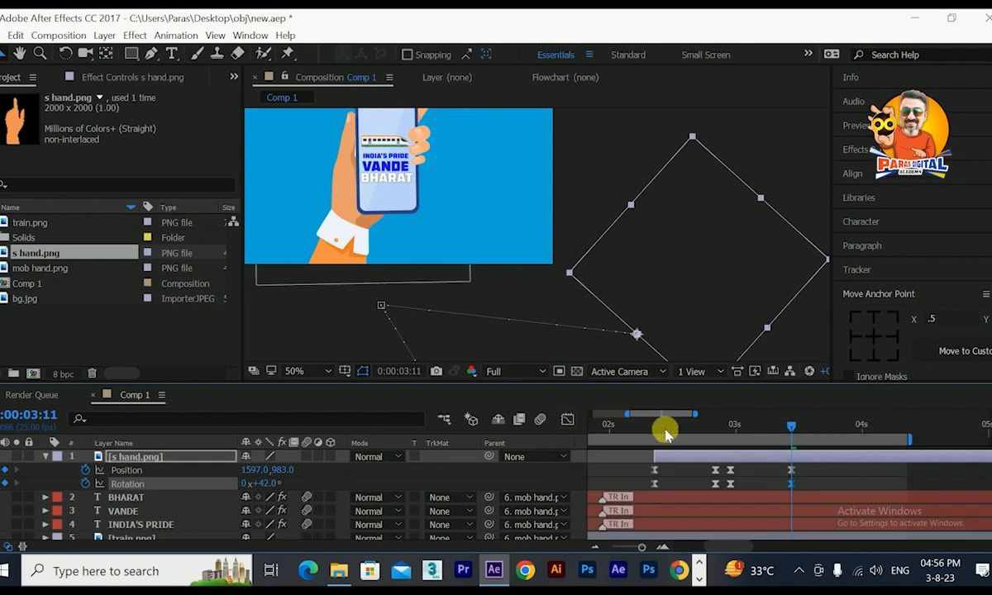
click(758, 428)
drag(777, 432, 782, 431)
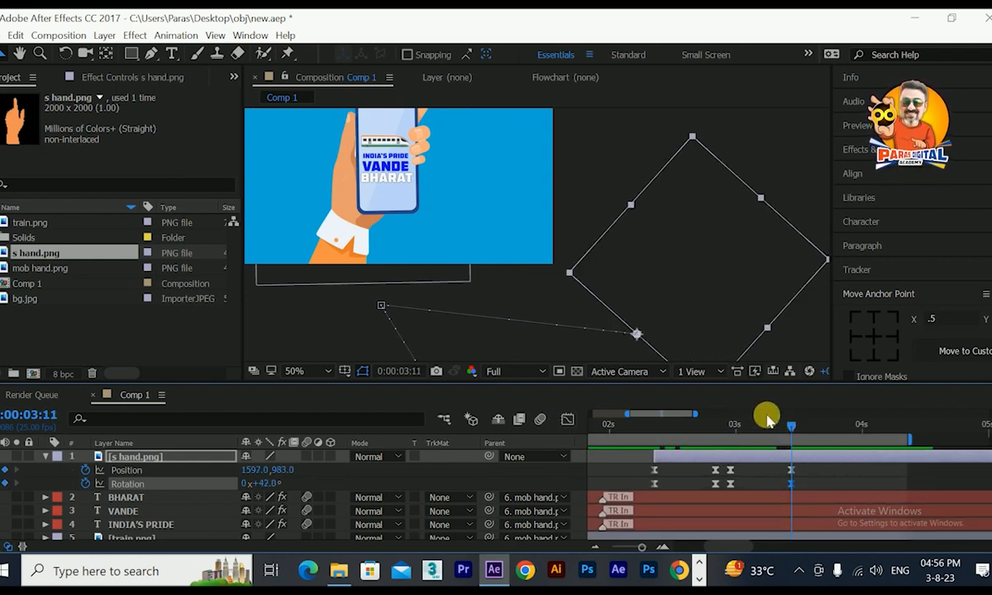
scroll(469, 242, down, 2)
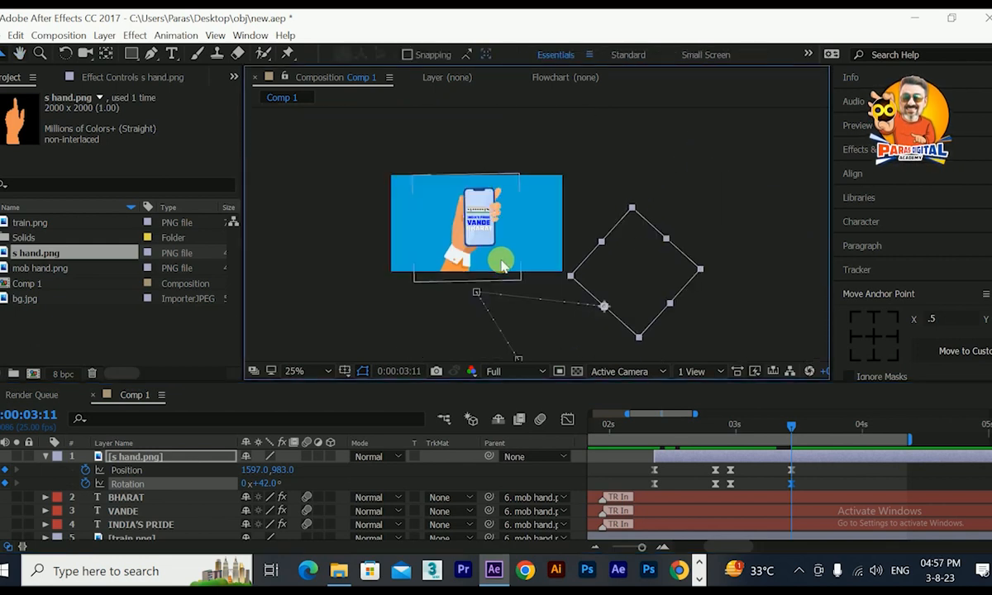
scroll(490, 243, up, 2)
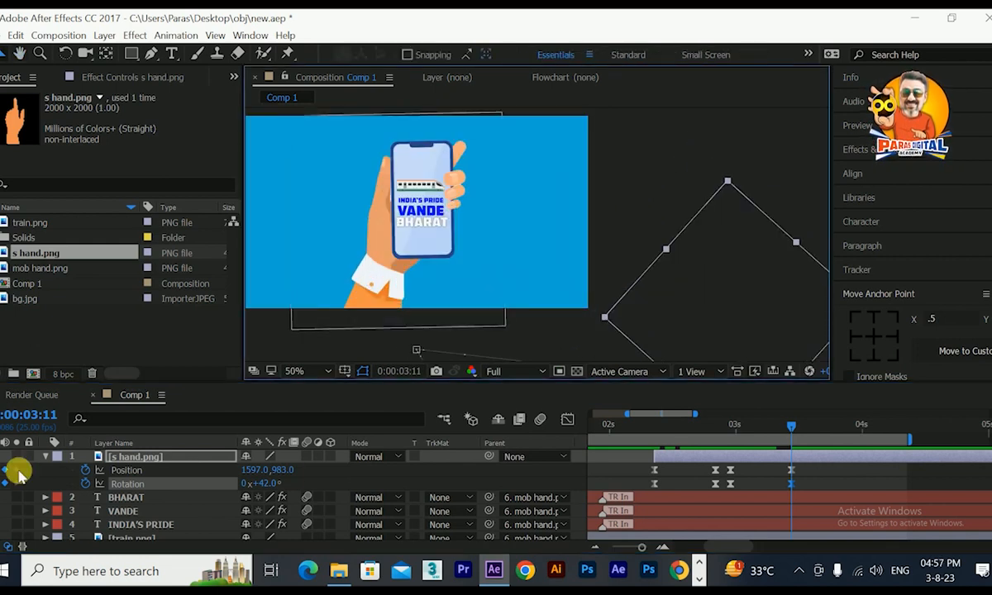
Collapse the s hand.png layer's properties and add a new null object to Comp 1.
click(45, 456)
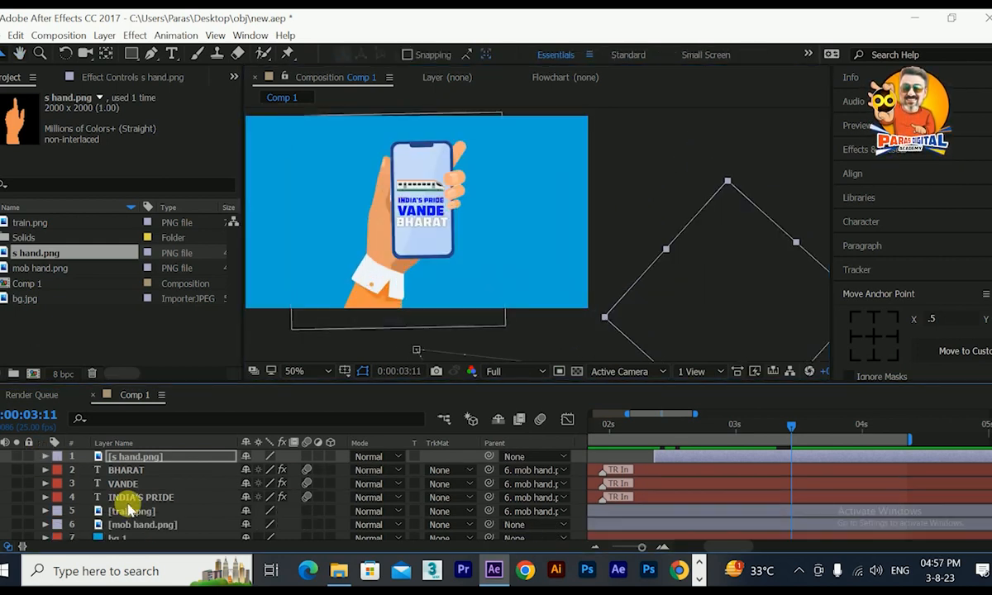
key(grave)
right_click(118, 331)
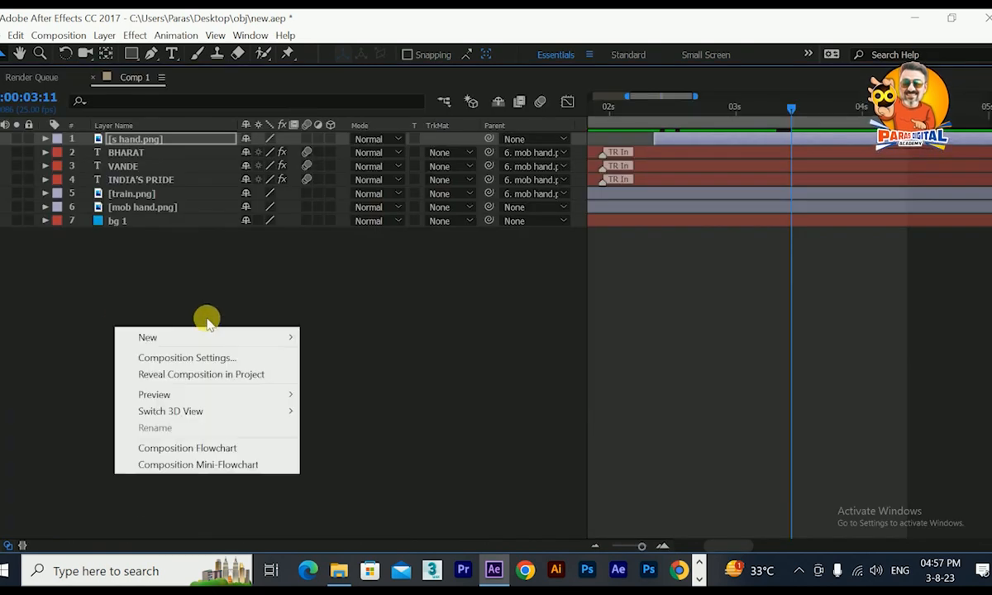
mouse_move(235, 336)
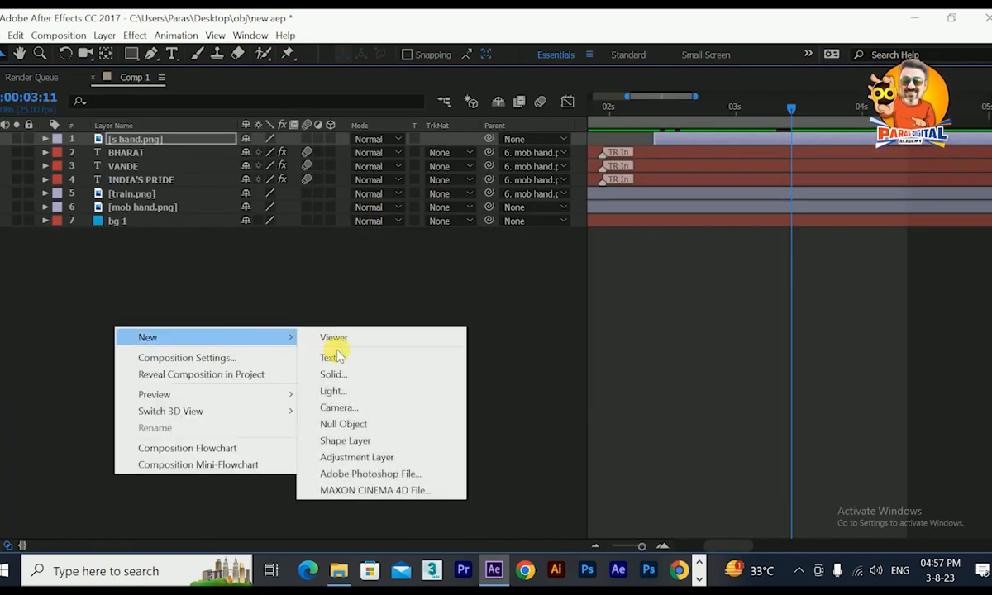
click(335, 424)
key(grave)
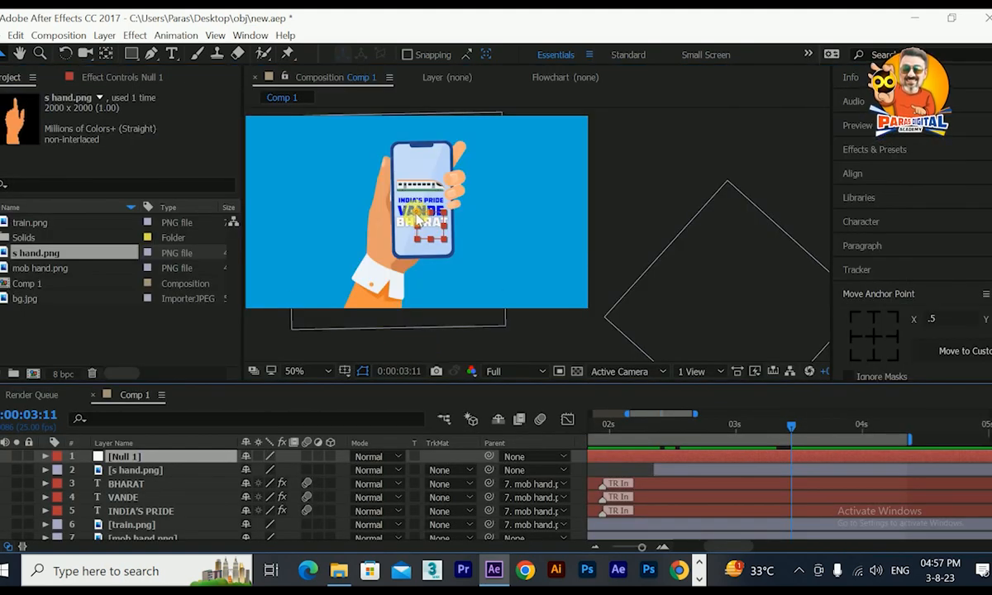
Centre the null object's anchor point and align the null to the composition's horizontal and vertical centre.
click(853, 295)
click(855, 296)
click(865, 335)
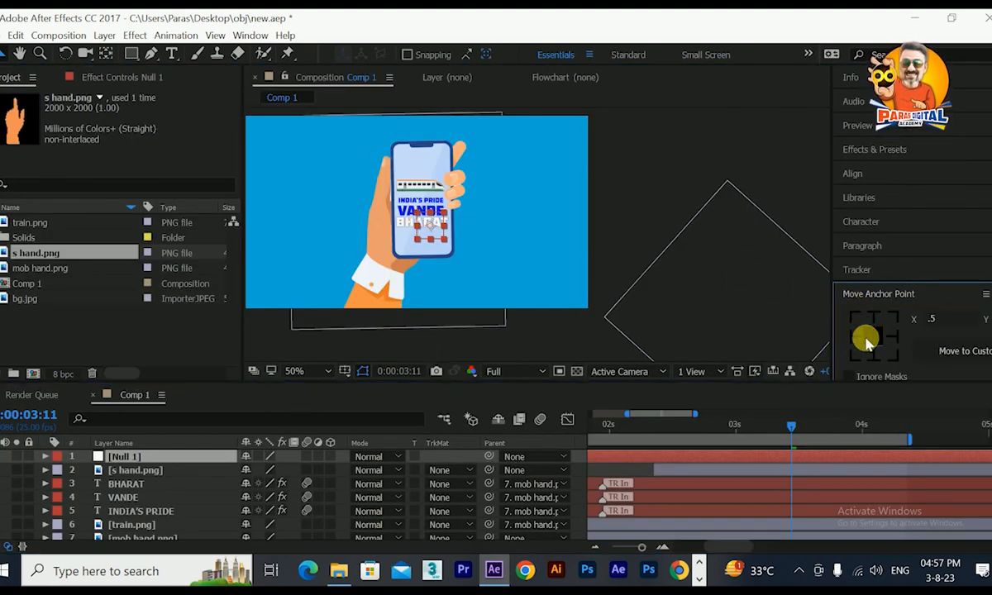
click(852, 174)
click(877, 212)
click(958, 213)
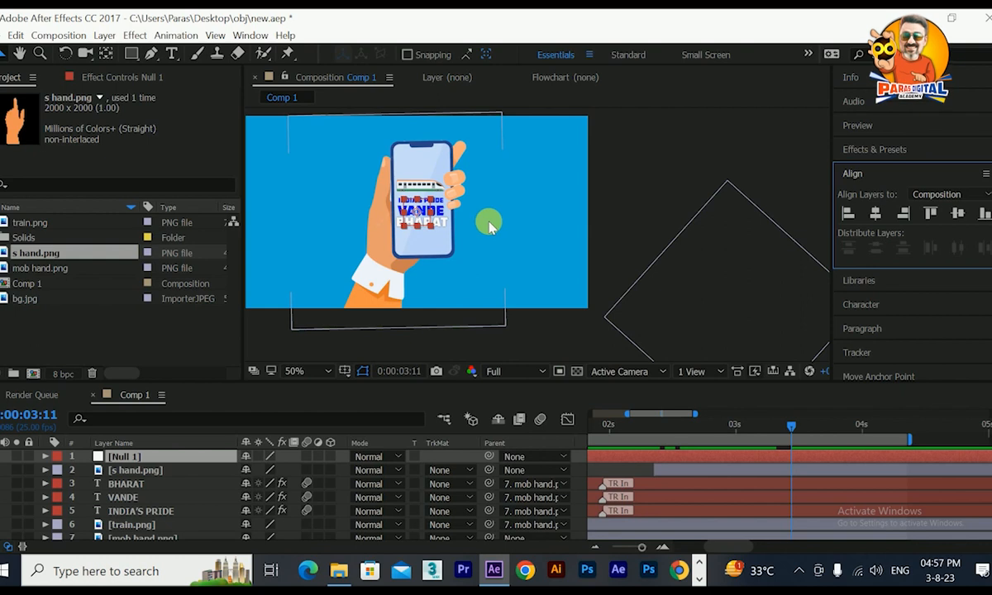
Parent the mob hand.png layer to Null 1.
scroll(137, 518, down, 1)
click(142, 521)
drag(482, 519, 167, 459)
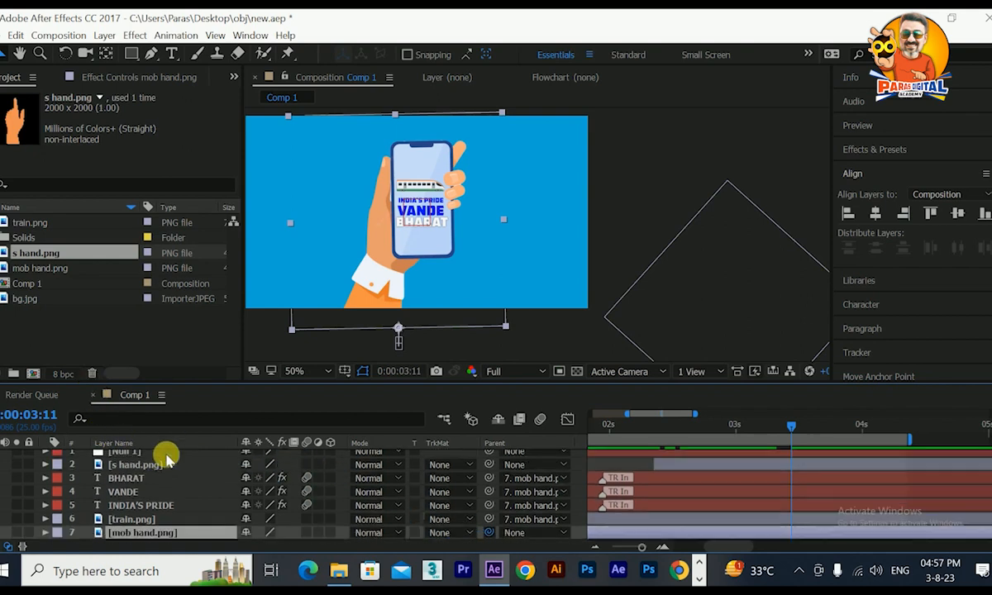
Show the s hand.png keyframes and add a position keyframe to Null 1 at 0:00:02:24.
click(147, 470)
key(u)
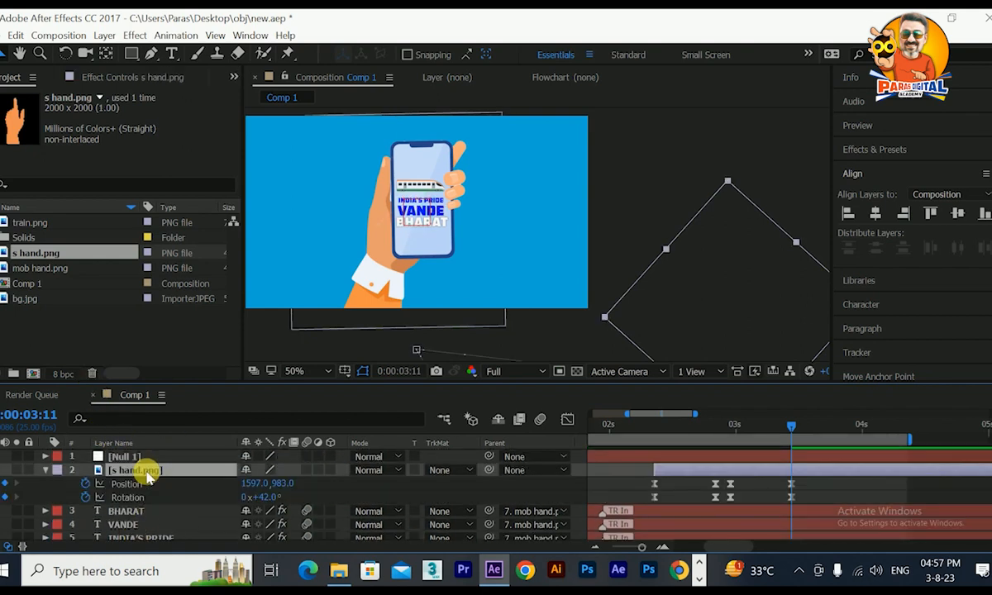
mouse_move(744, 426)
mouse_down()
mouse_move(718, 427)
mouse_move(731, 436)
mouse_up()
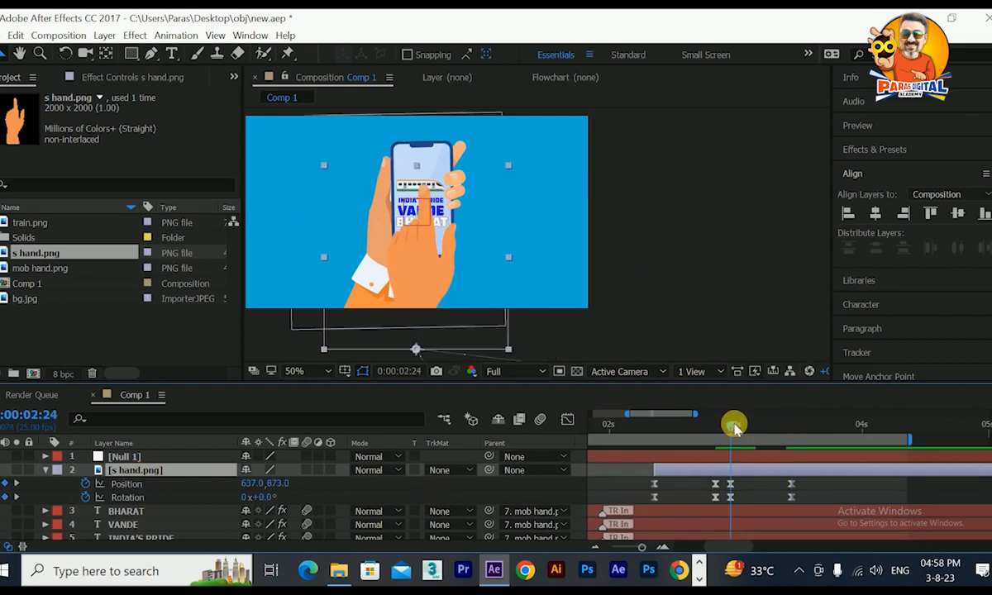
click(709, 457)
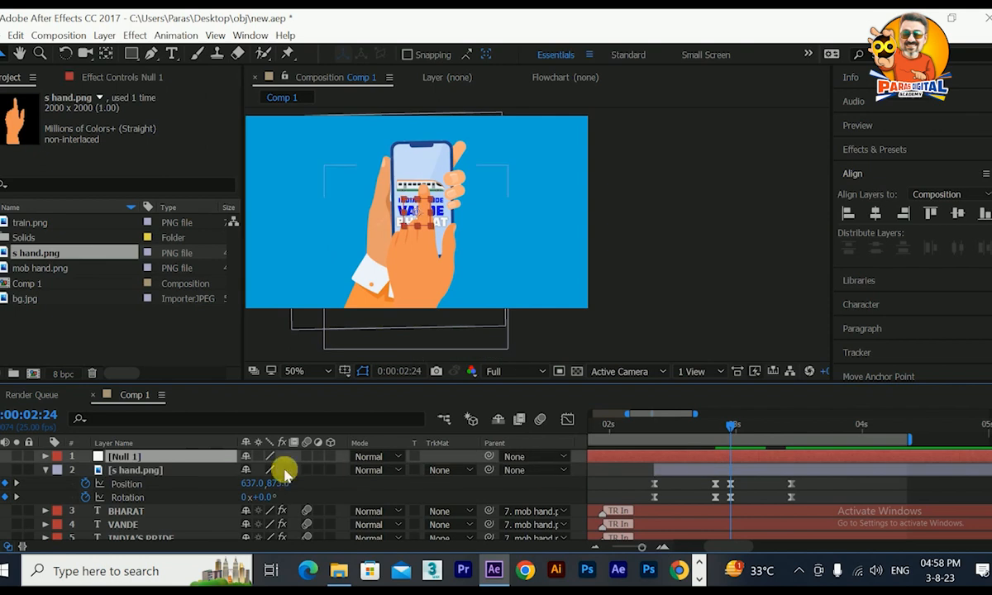
key(p)
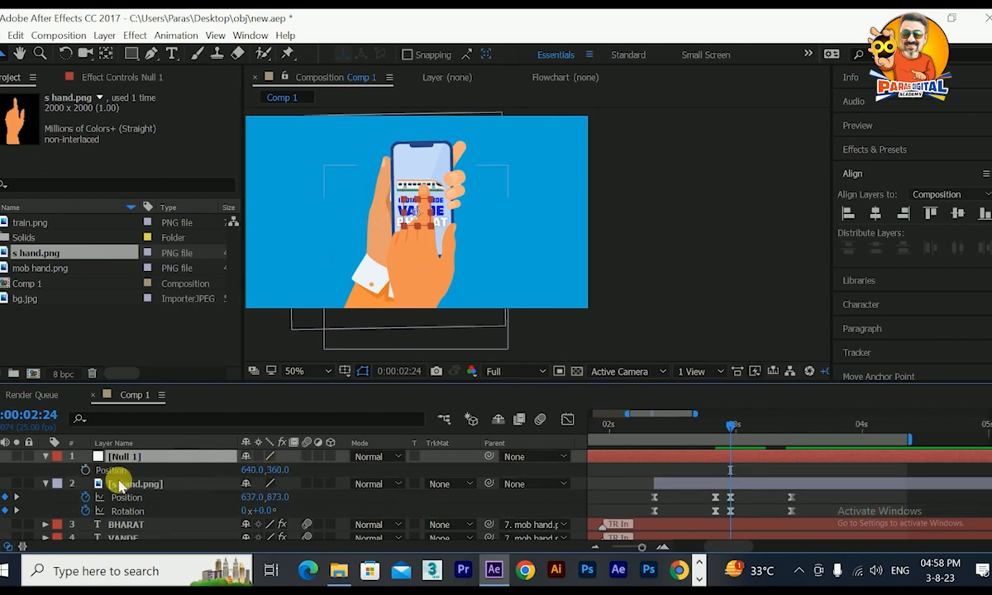
click(85, 470)
At 0:00:03:11, move Null 1 horizontally left beyond the frame so the phone hand slides out.
drag(735, 429, 785, 440)
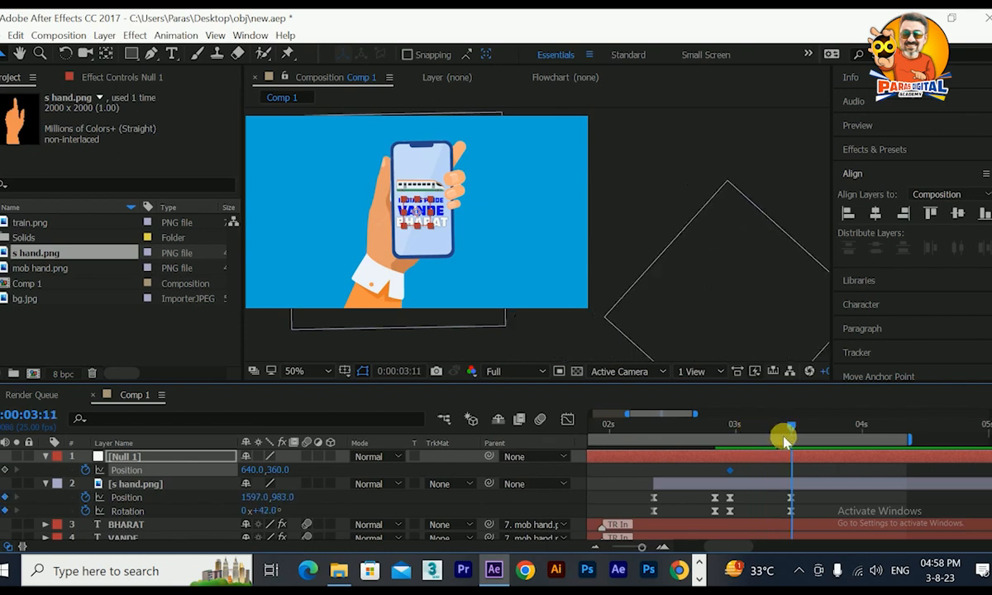
drag(253, 470, 17, 465)
key(comma)
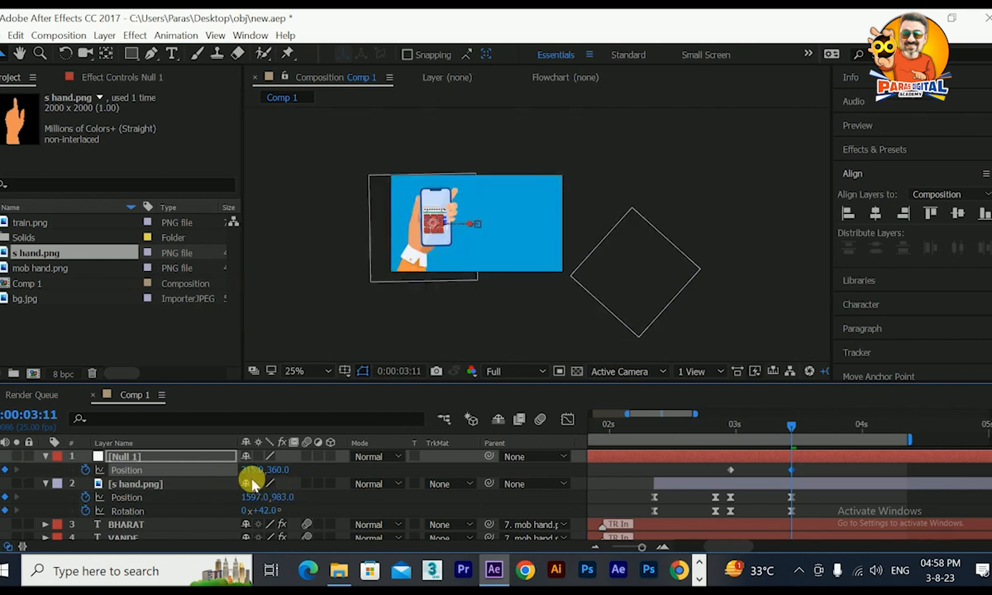
Return to 0:00:02:24 and parent the s hand.png layer to Null 1.
click(731, 427)
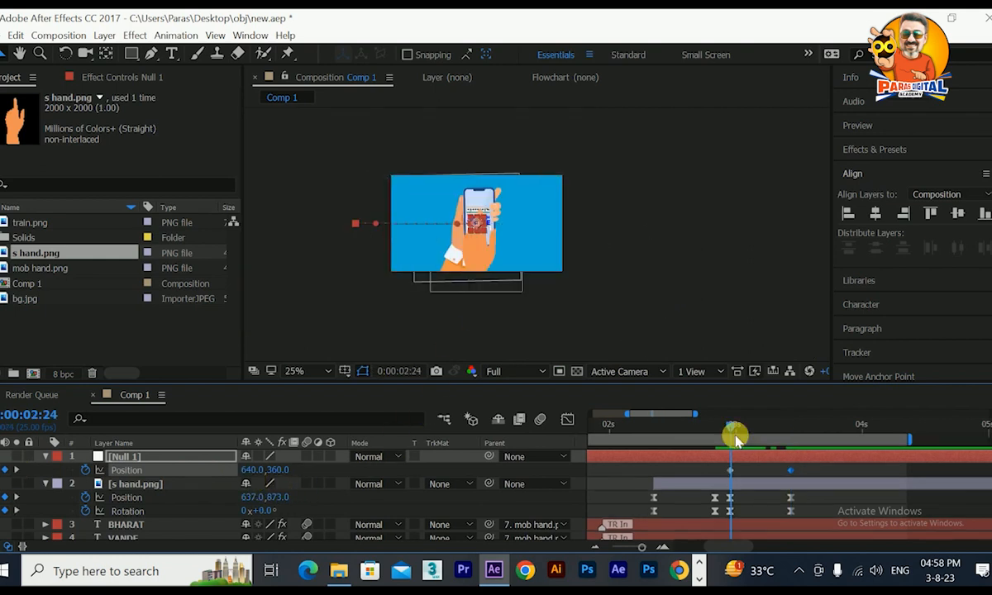
click(485, 261)
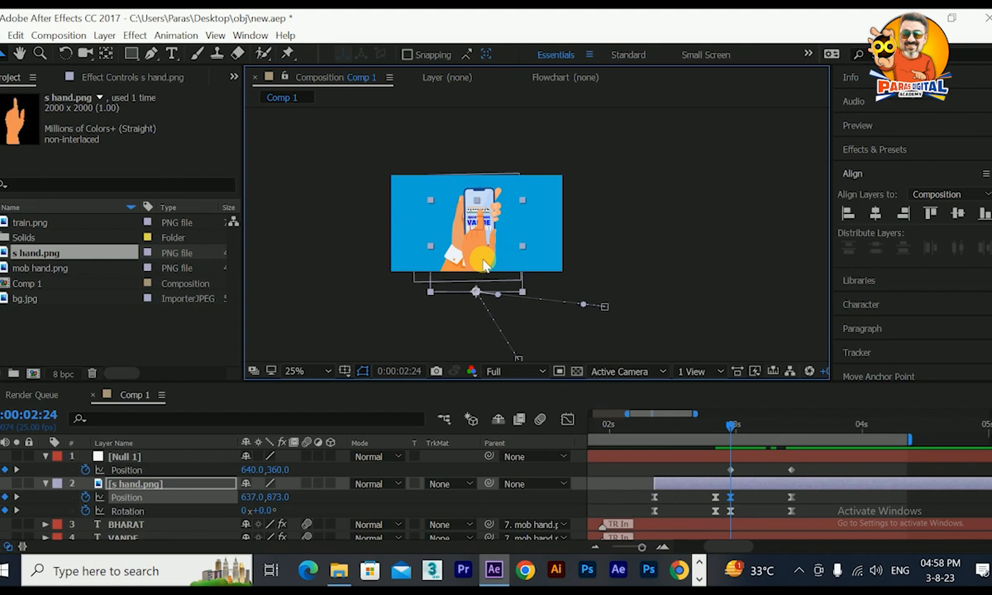
key(period)
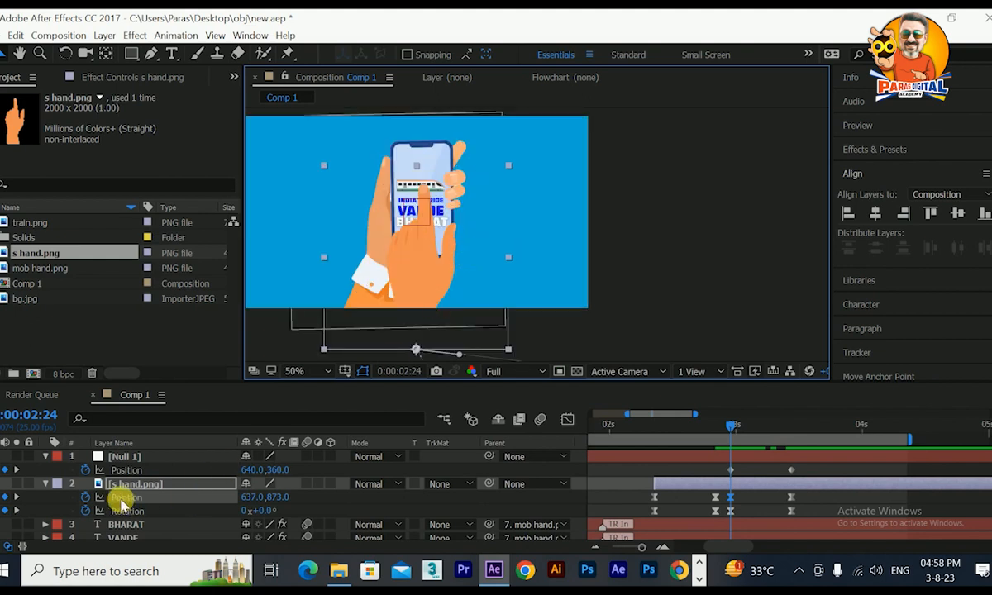
drag(488, 483, 126, 454)
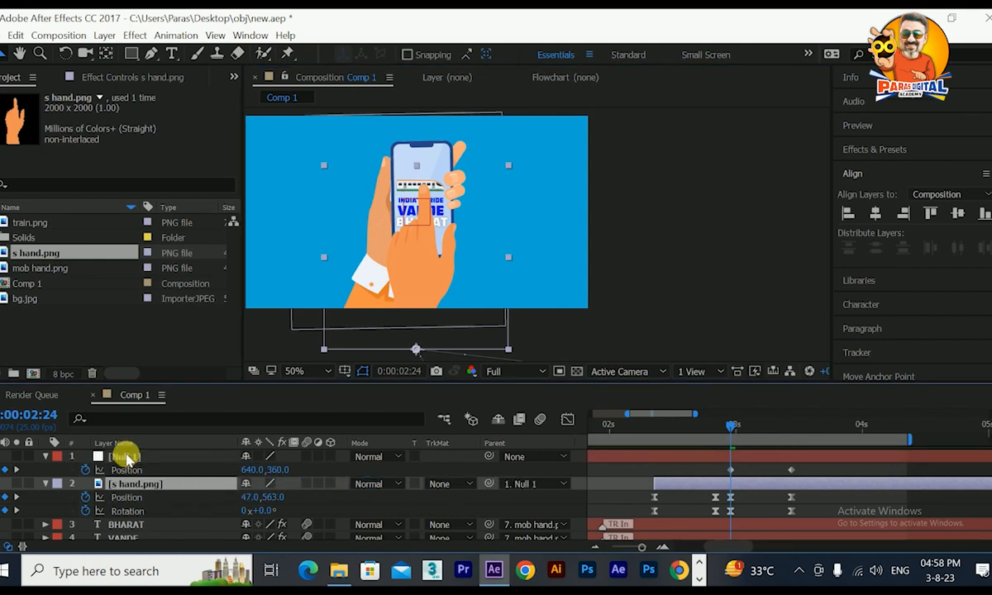
At 0:00:03:11, set the s hand.png layer's rotation to 77° so the tapping hand leaves the frame.
drag(733, 427, 795, 457)
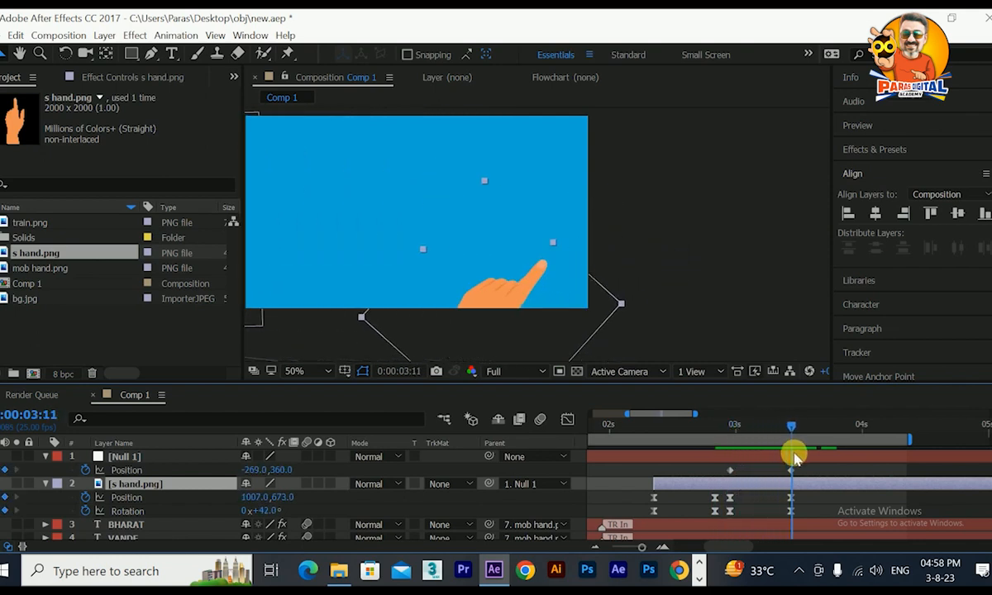
scroll(625, 314, down, 2)
mouse_move(790, 428)
mouse_down()
mouse_move(730, 435)
mouse_move(792, 442)
mouse_up()
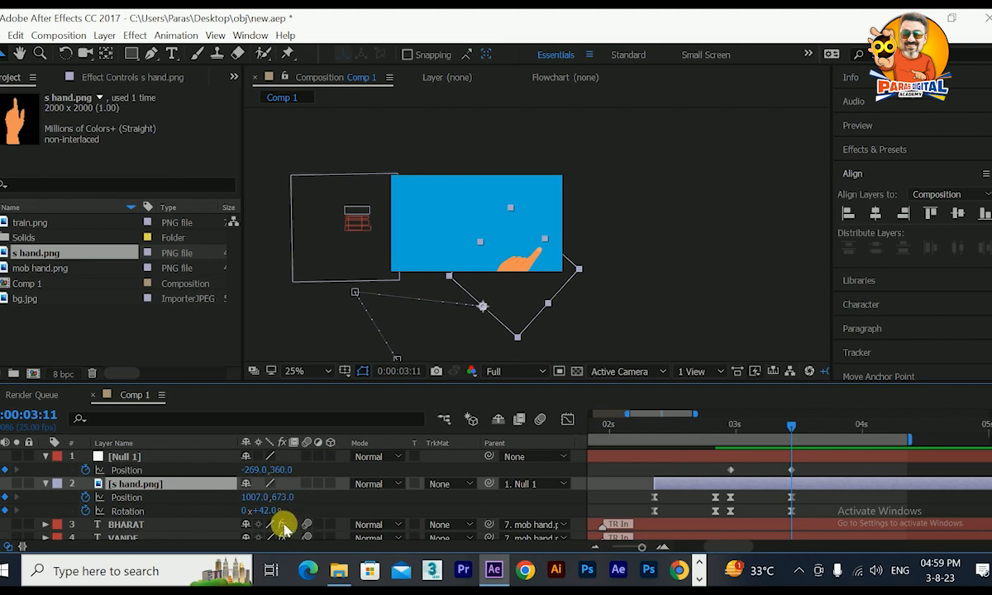
drag(266, 511, 300, 516)
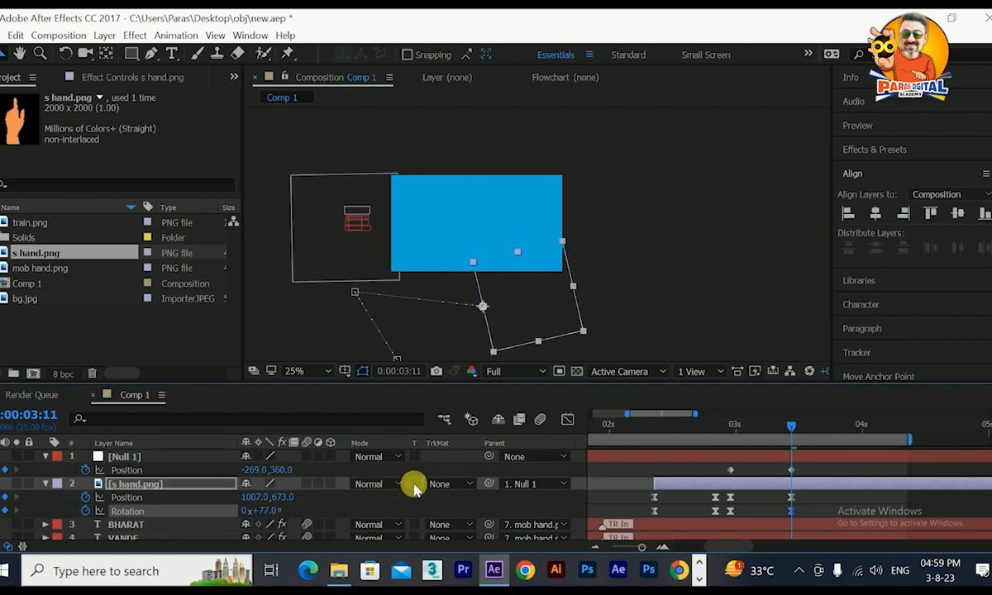
Apply Easy Ease to both Null 1 position keyframes, preview the slide-out, and return to 0:00:02:24.
drag(790, 430, 725, 431)
drag(809, 471, 720, 471)
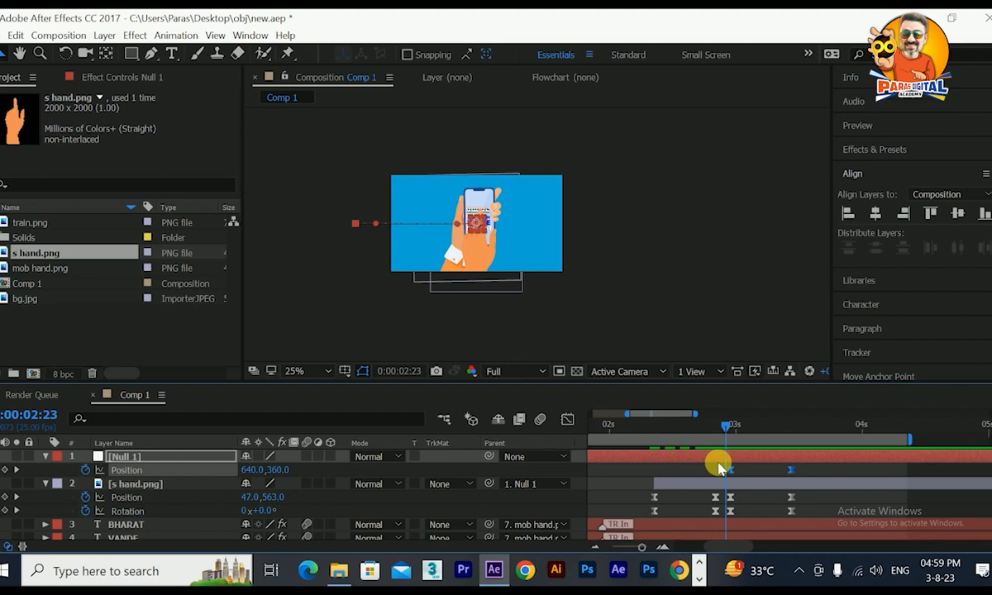
drag(727, 430, 630, 430)
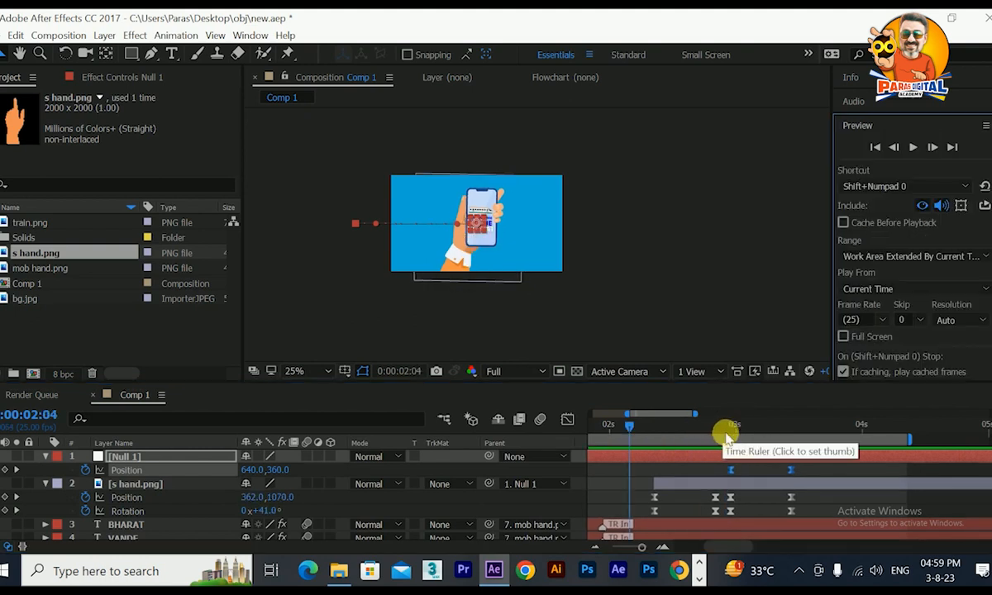
mouse_move(726, 436)
mouse_down()
mouse_move(789, 450)
mouse_move(731, 451)
mouse_up()
Add bg.jpg to Comp 1 directly below the mob hand.png layer and scale it up to cover the frame.
click(33, 268)
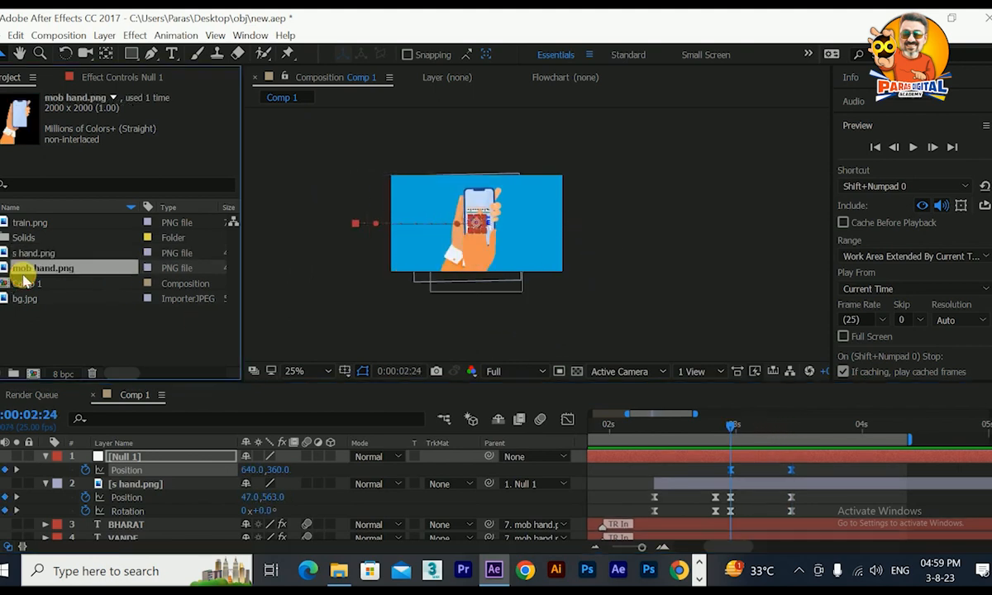
click(29, 299)
drag(29, 304, 49, 451)
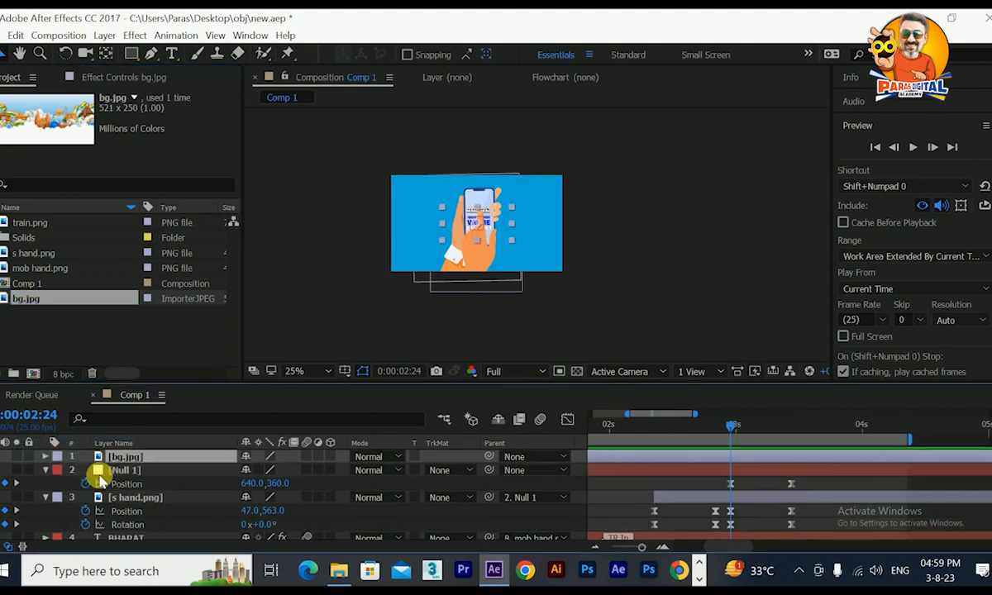
drag(110, 476, 151, 526)
drag(513, 241, 585, 286)
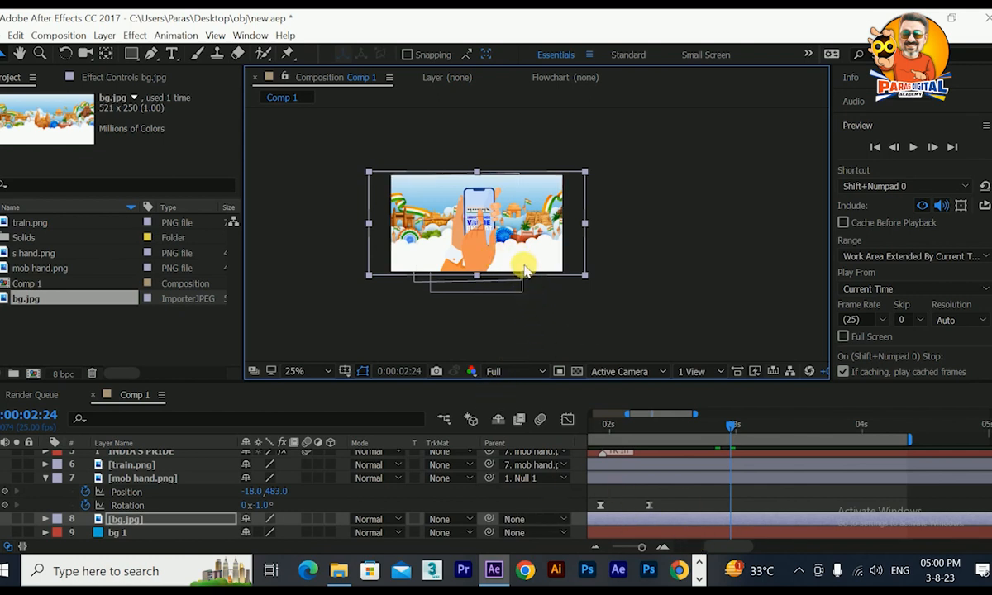
Add a position keyframe to the bg.jpg layer at 0:00:02:24.
scroll(116, 454, up, 5)
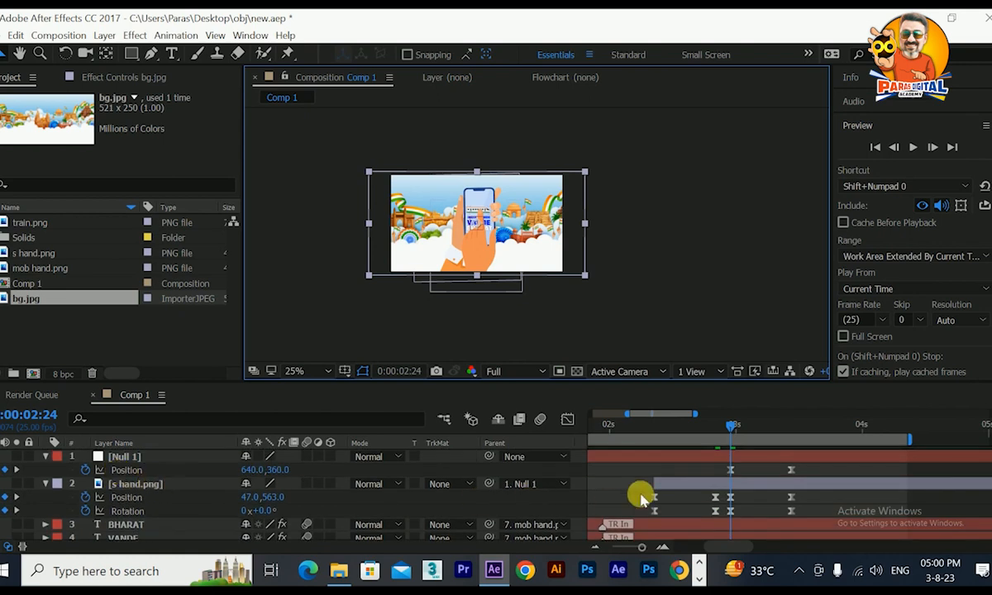
click(190, 482)
scroll(190, 482, down, 5)
scroll(190, 482, up, 5)
mouse_move(747, 432)
mouse_down()
mouse_move(793, 442)
mouse_move(734, 435)
mouse_up()
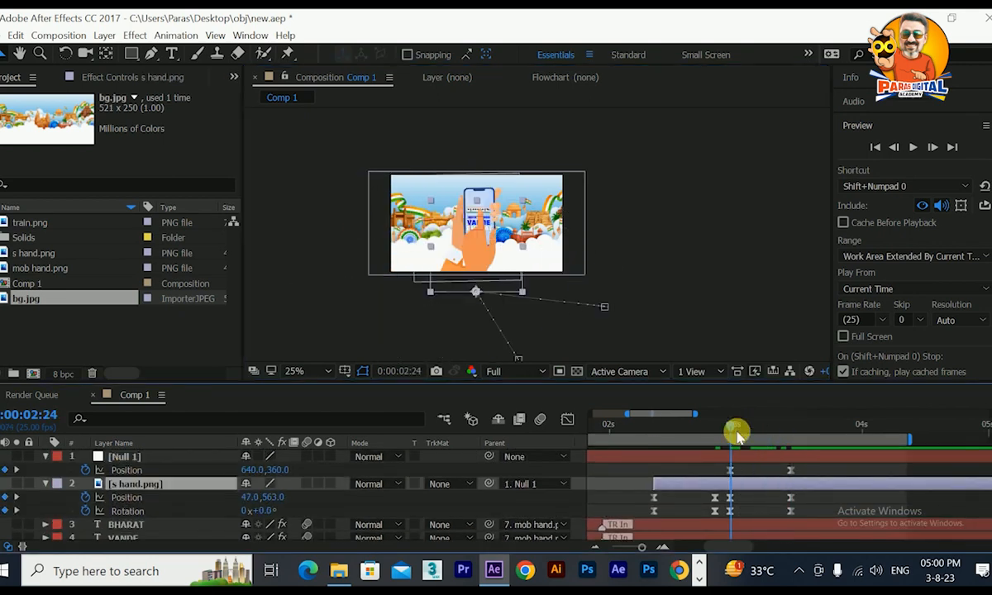
scroll(126, 487, down, 5)
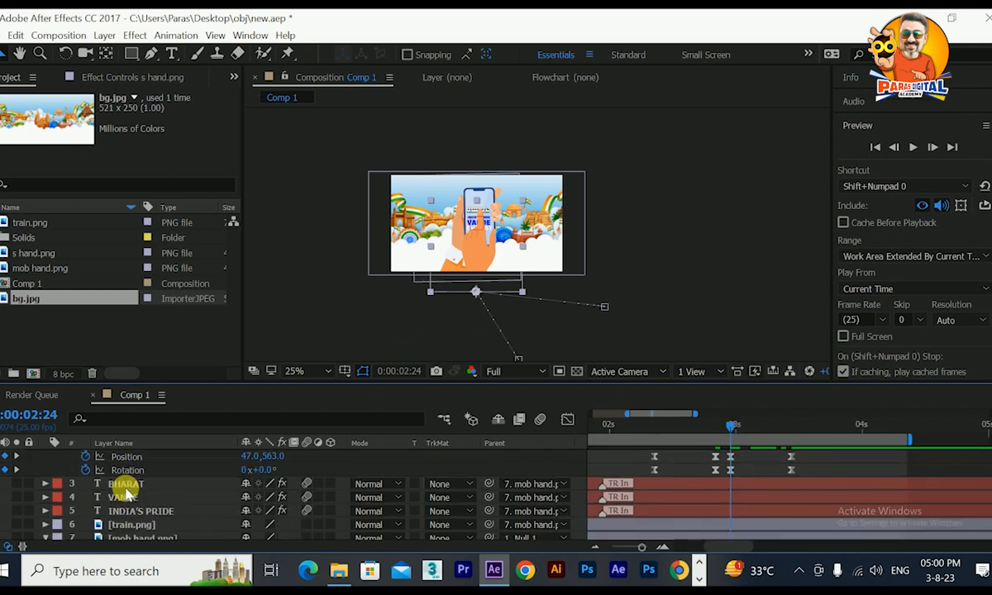
click(133, 520)
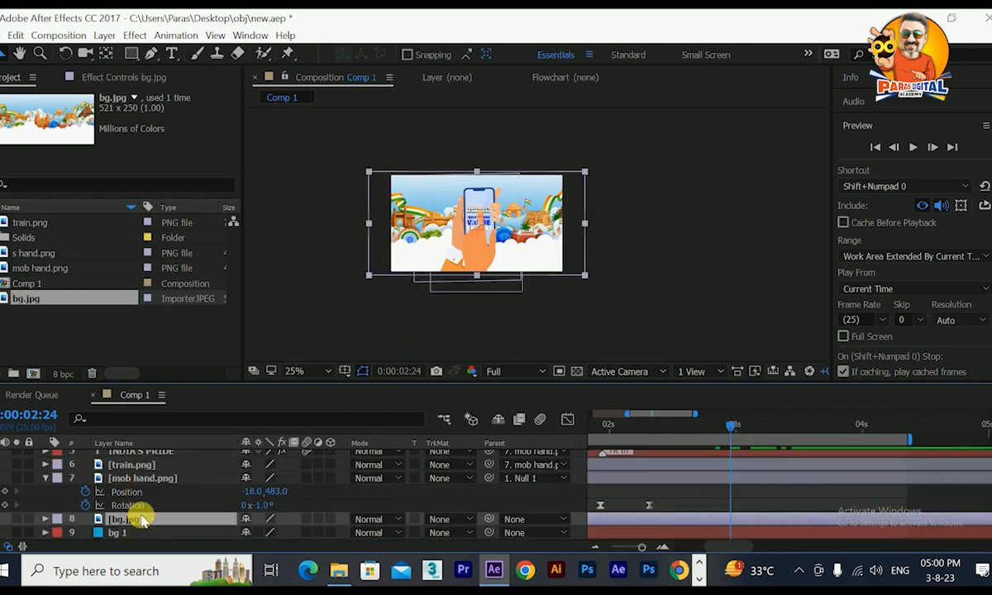
key(p)
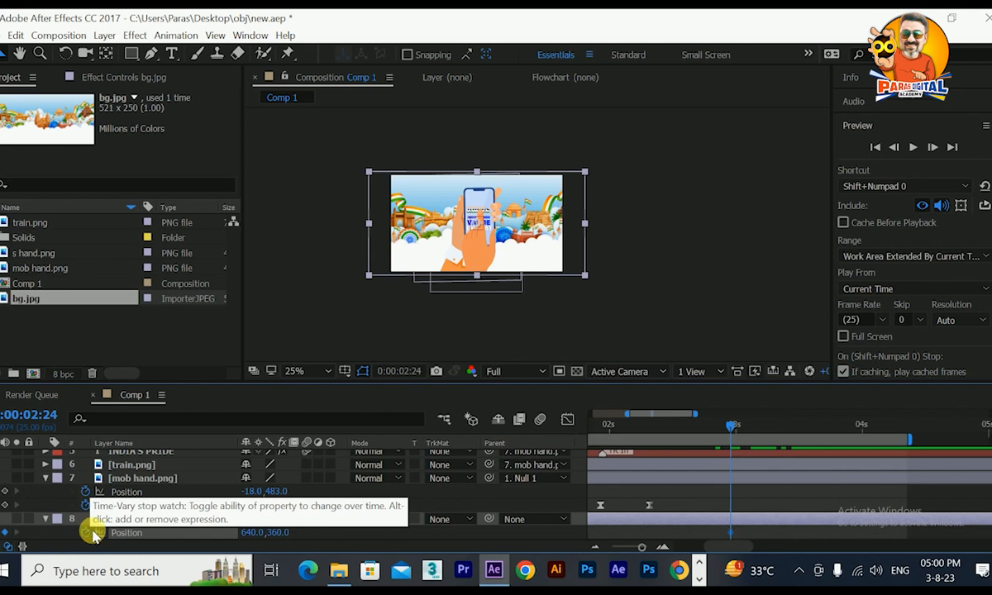
Keyframe bg.jpg's current position at 0:00:03:11, and at 0:00:02:24 move it horizontally right beyond the frame to about 2124, 360.
scroll(683, 494, up, 4)
drag(737, 426, 791, 427)
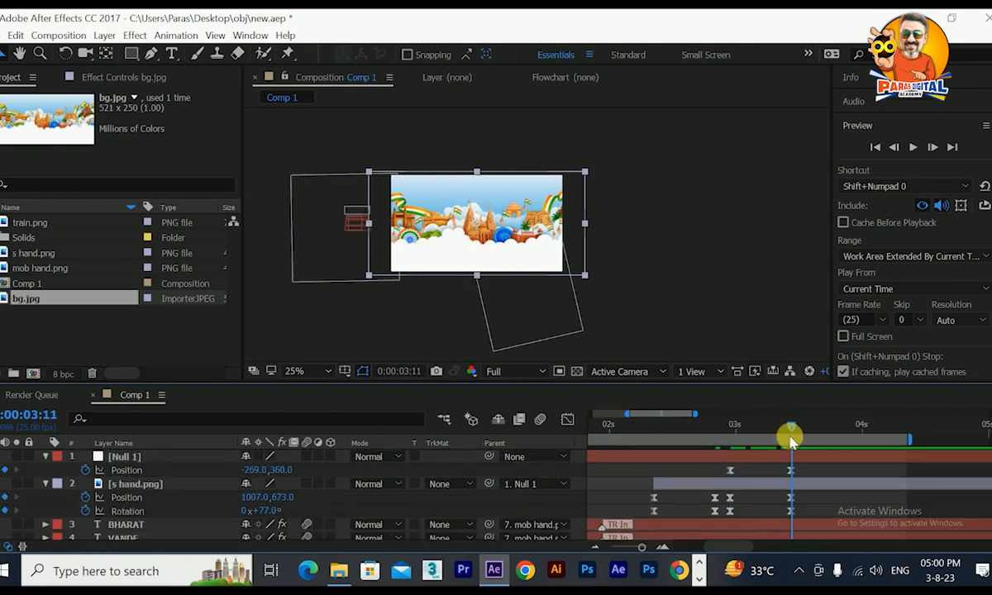
scroll(233, 477, down, 4)
click(4, 518)
drag(793, 427, 729, 427)
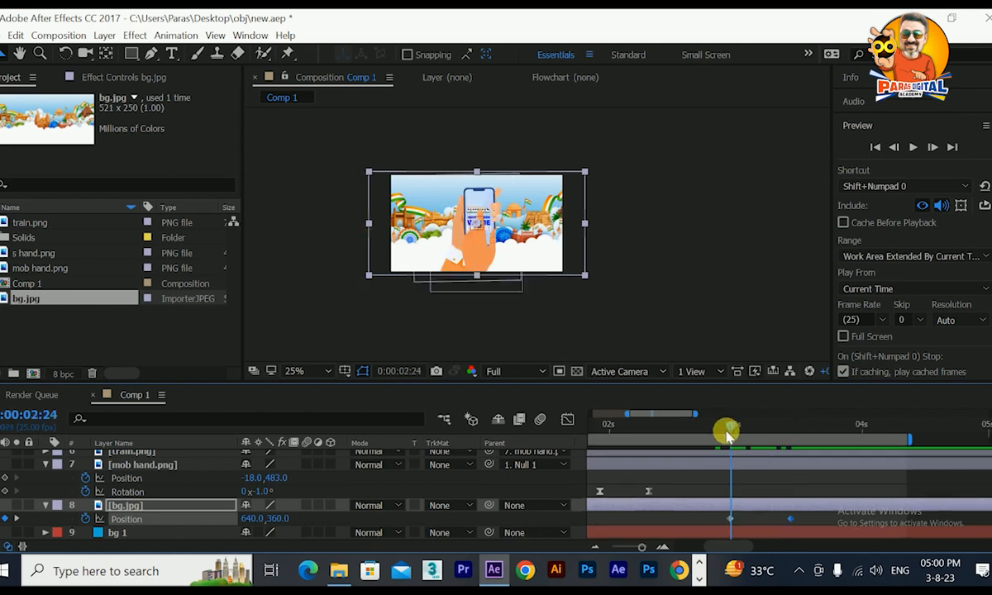
drag(536, 256, 733, 259)
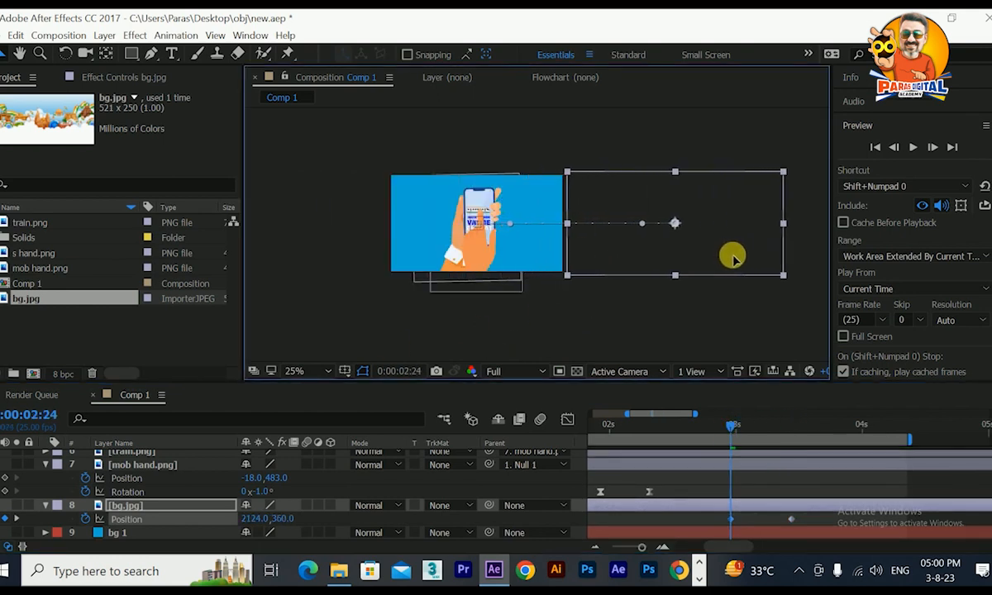
Apply the Motion Tile effect to bg.jpg with Mirror Edges enabled and Output Width set to 790.
drag(733, 427, 755, 483)
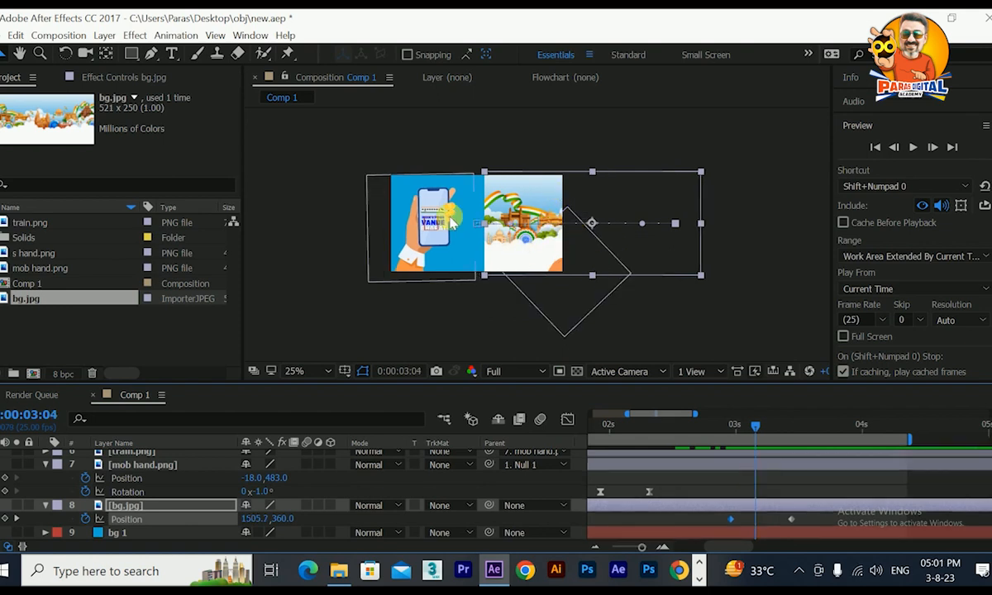
click(134, 35)
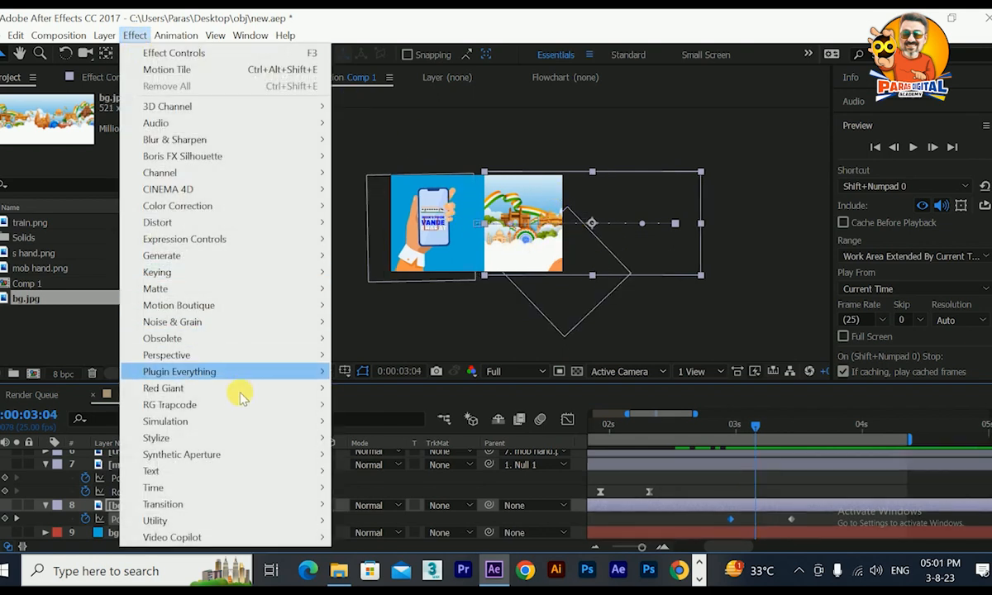
mouse_move(261, 439)
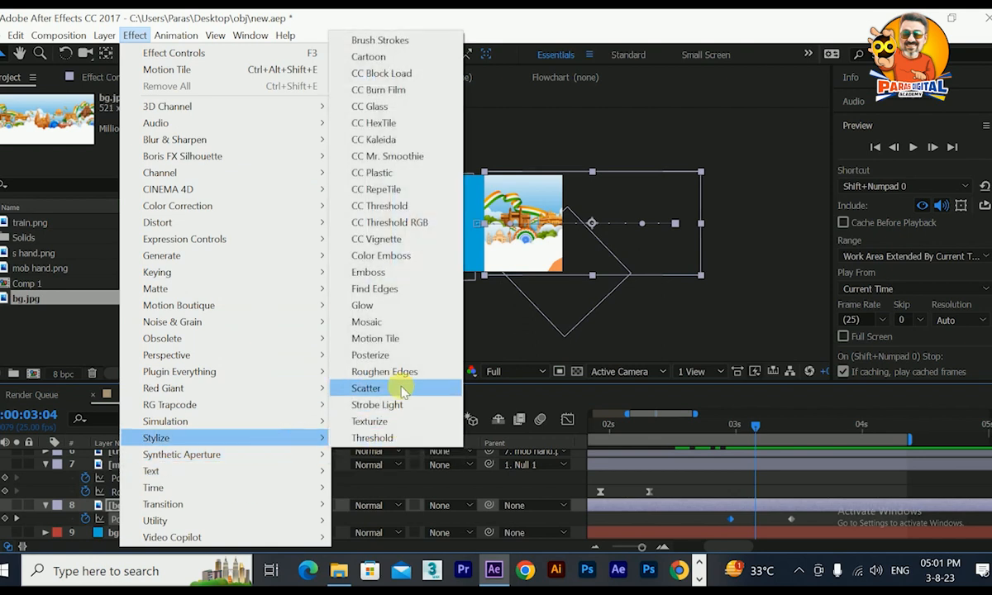
click(407, 339)
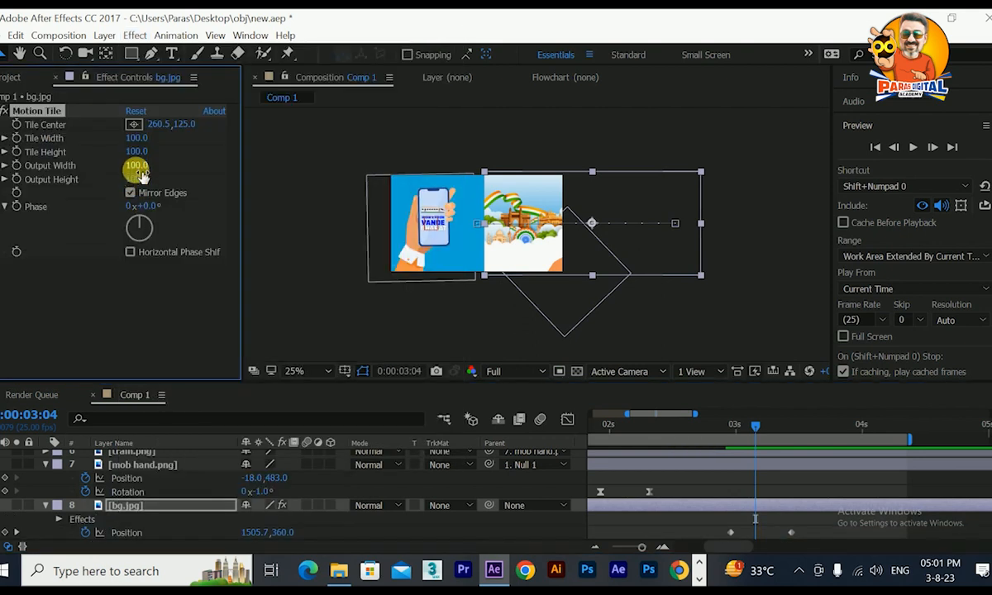
drag(139, 170, 177, 170)
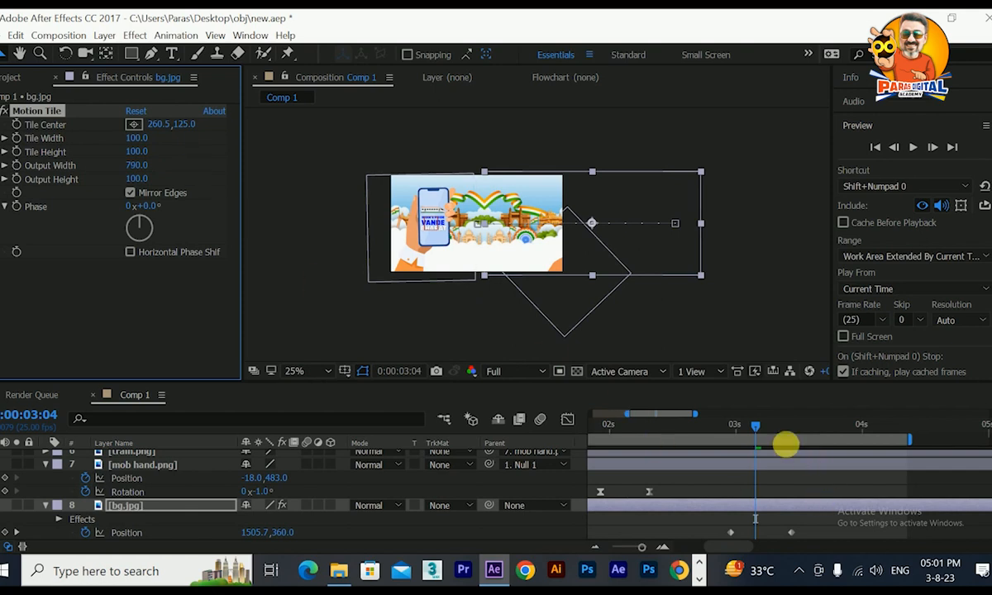
Keyframe bg.jpg's opacity from 0% at 0:00:02:24 to 100% at 0:00:03:06 and apply Easy Ease to both keyframes.
drag(755, 430, 732, 445)
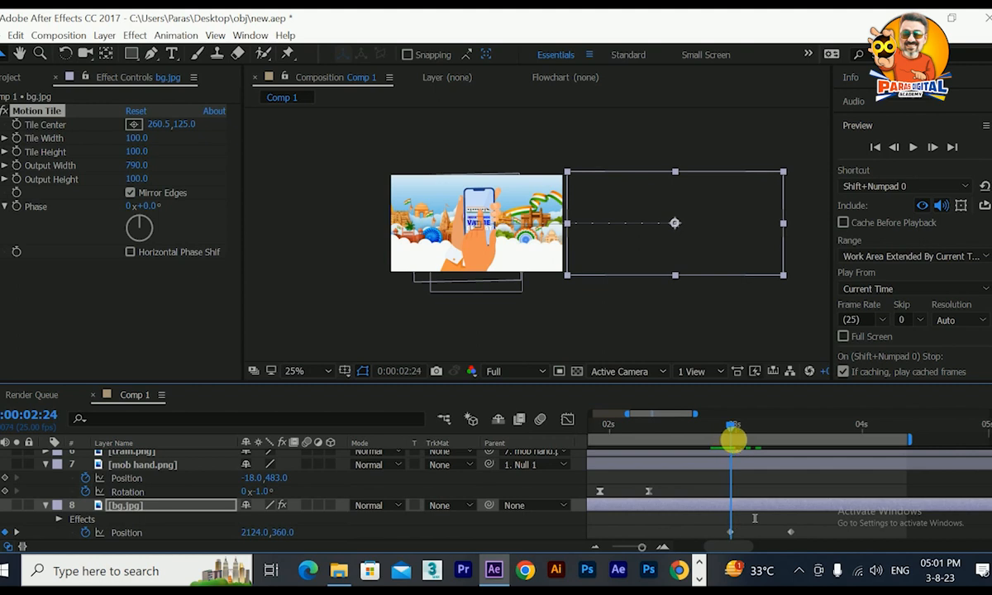
key(t)
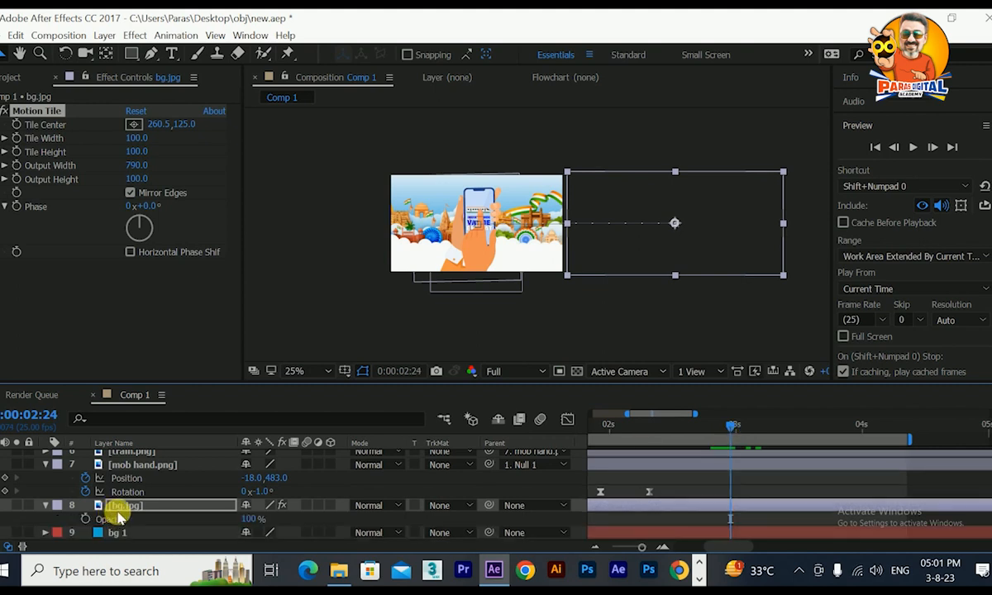
click(85, 518)
click(249, 519)
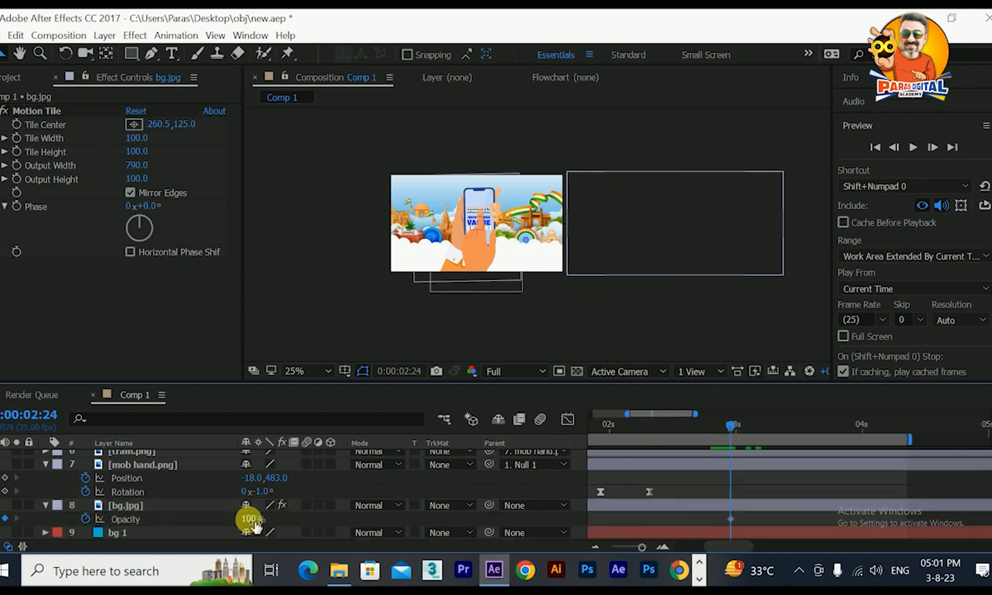
drag(250, 521, 3, 499)
drag(733, 429, 765, 435)
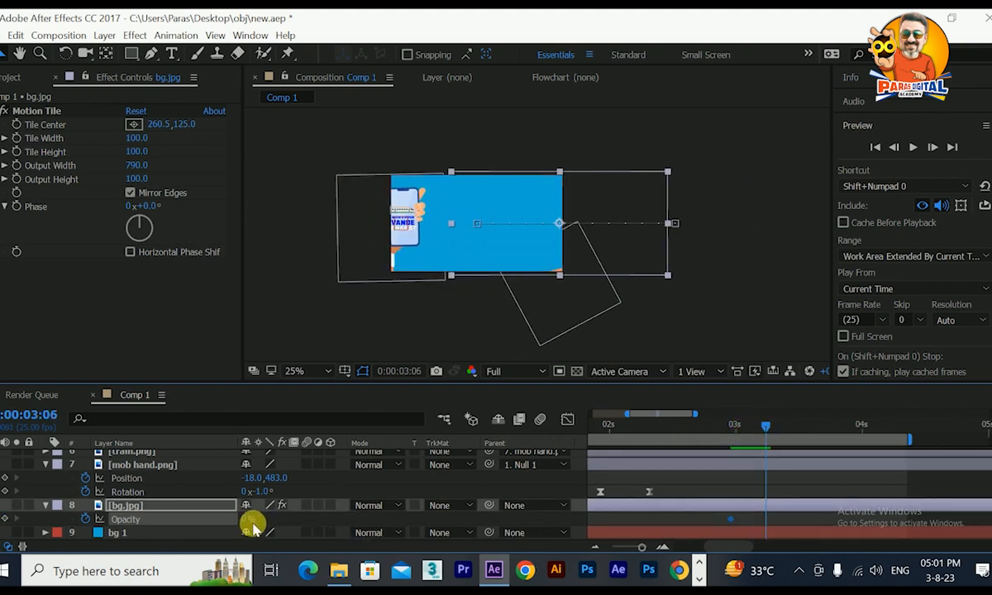
drag(249, 523, 664, 549)
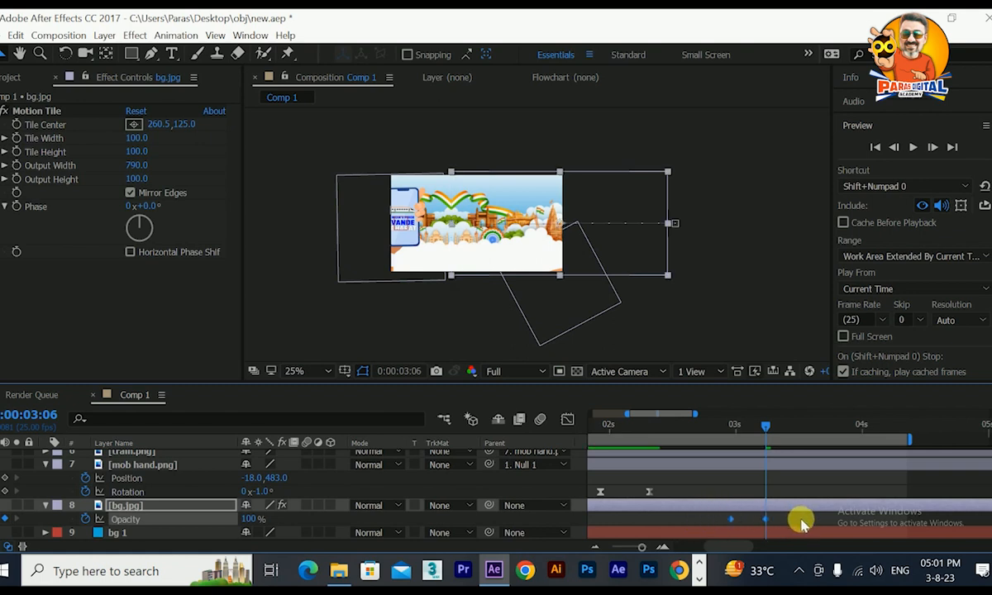
key(F9)
Show bg.jpg's position alongside its opacity and apply Easy Ease to both position keyframes.
click(153, 511)
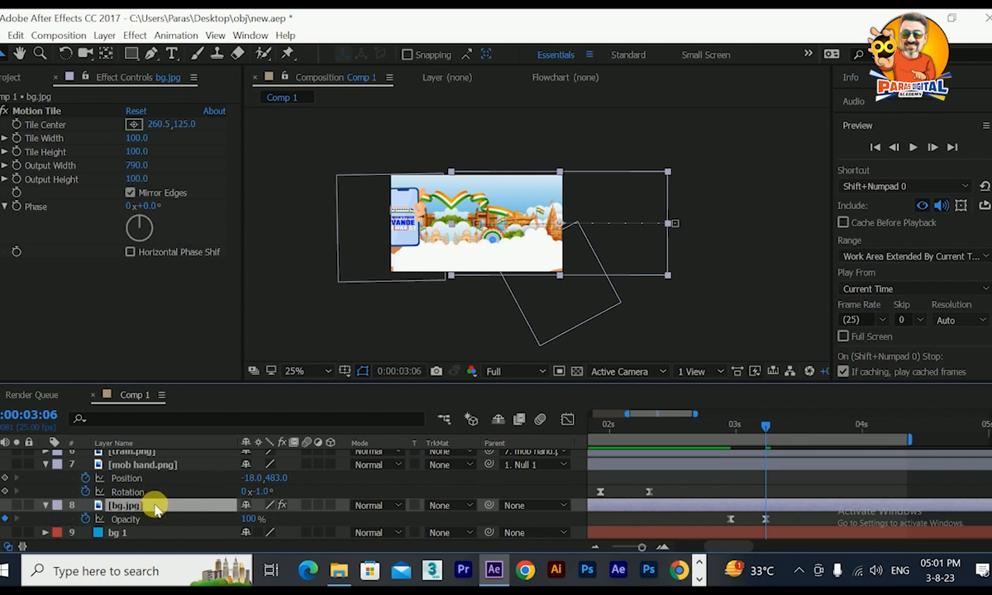
key(shift+p)
click(827, 519)
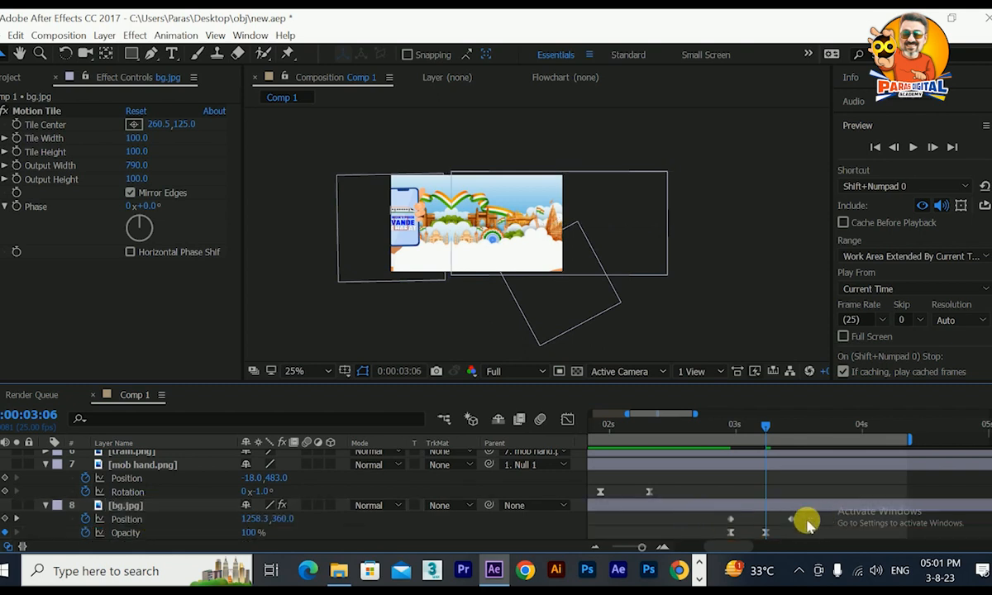
drag(826, 519, 699, 522)
key(F9)
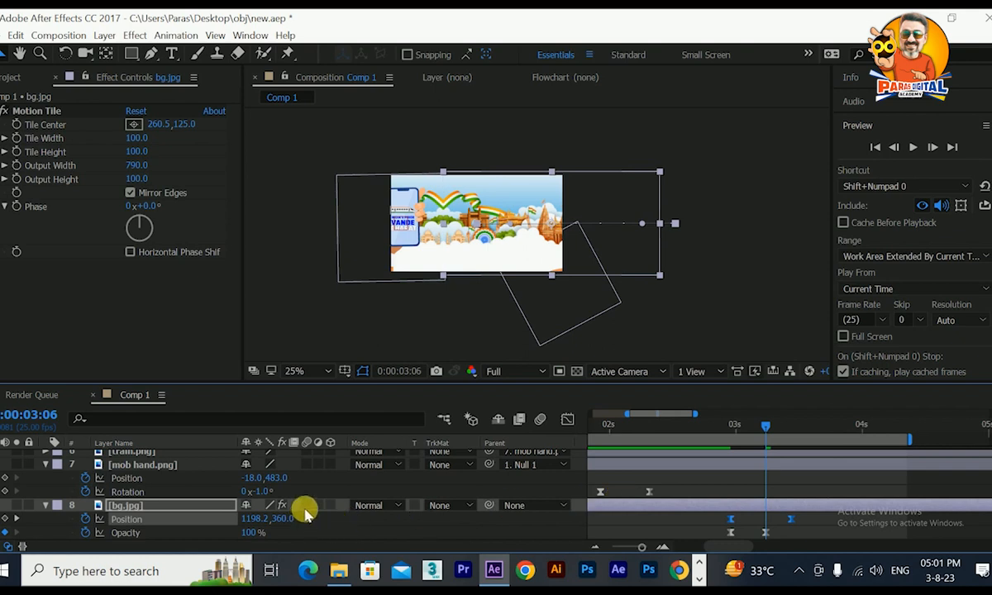
Enable motion blur for the bg.jpg layer and the composition, and scrub through the start of the slide-in.
click(542, 421)
drag(765, 432, 716, 441)
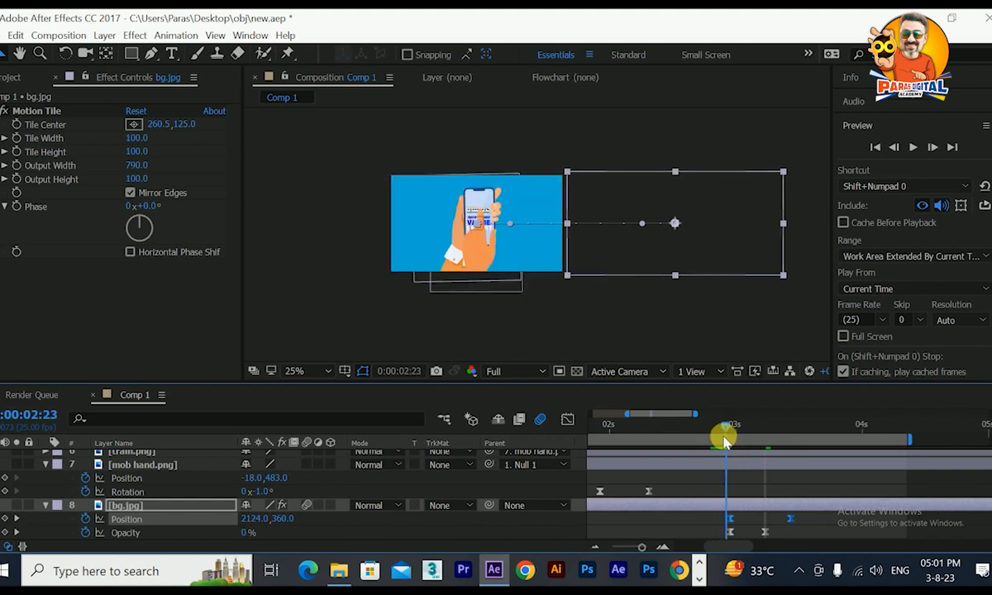
mouse_move(732, 440)
mouse_down()
mouse_move(788, 446)
mouse_move(722, 441)
mouse_move(740, 438)
mouse_up()
Reshape bg.jpg's position speed graph so the slide peaks early and slows down gradually, and return to 0:00:02:24.
key(shift+F3)
drag(824, 498, 751, 516)
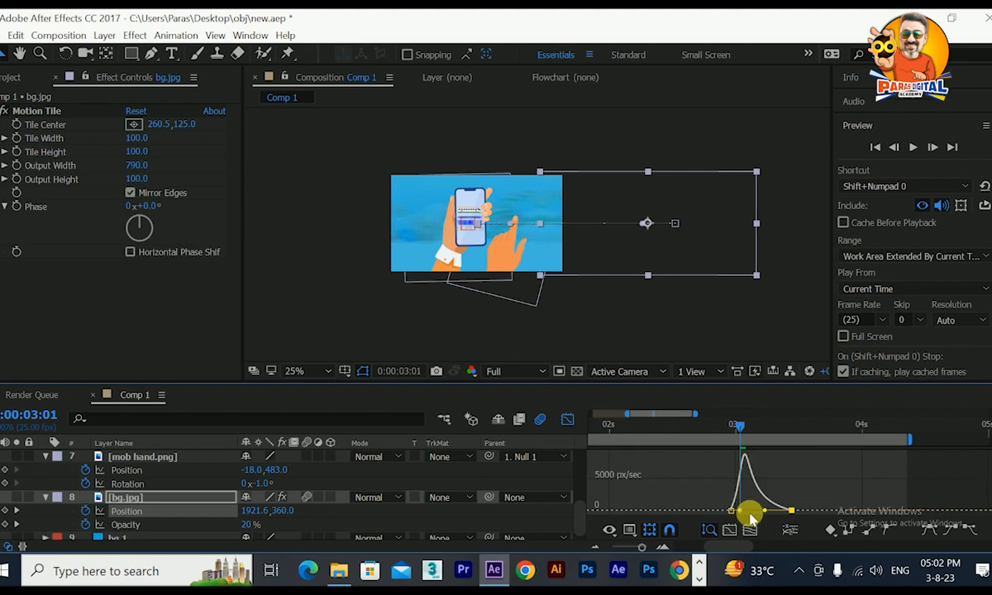
click(567, 420)
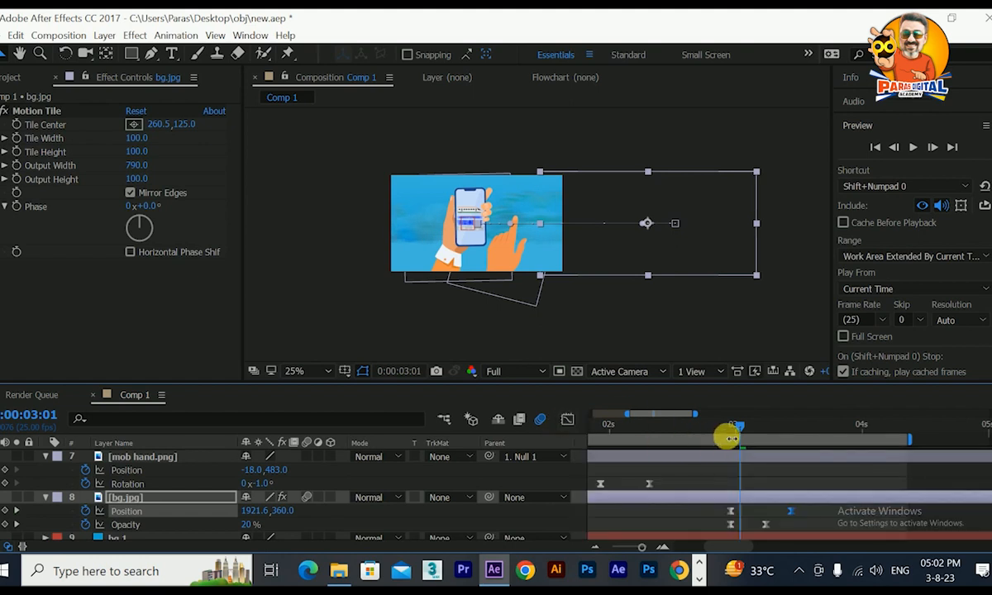
drag(740, 430, 730, 428)
Collapse Null 1's open properties and reveal the position of the train.png layer.
scroll(73, 476, up, 6)
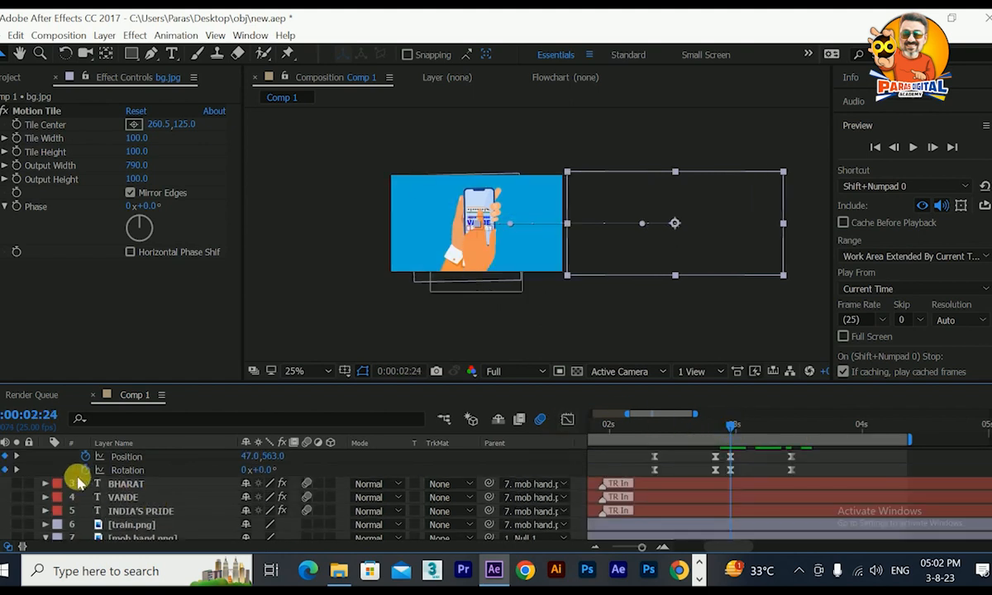
click(46, 469)
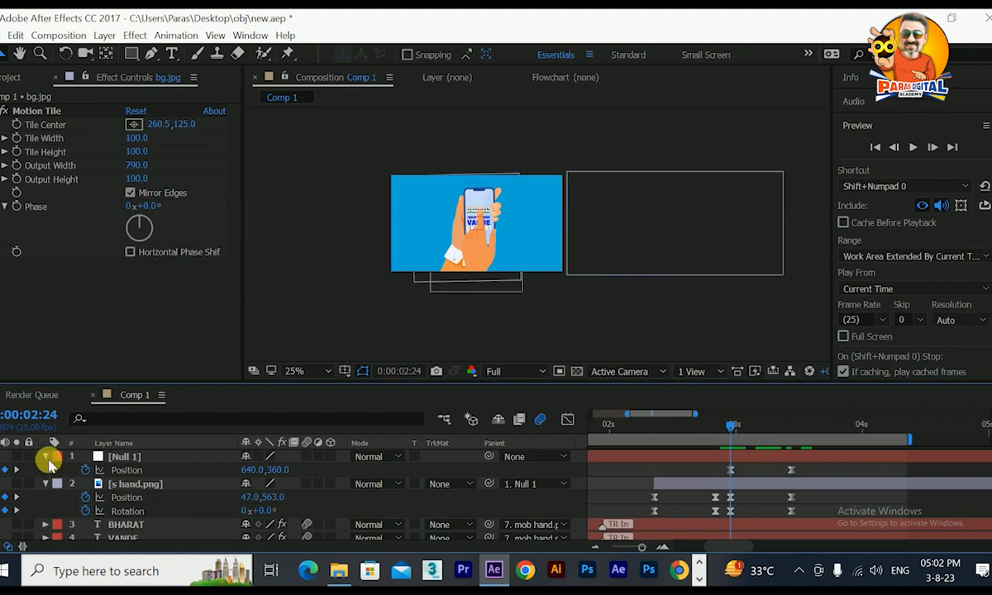
scroll(117, 501, down, 3)
click(119, 479)
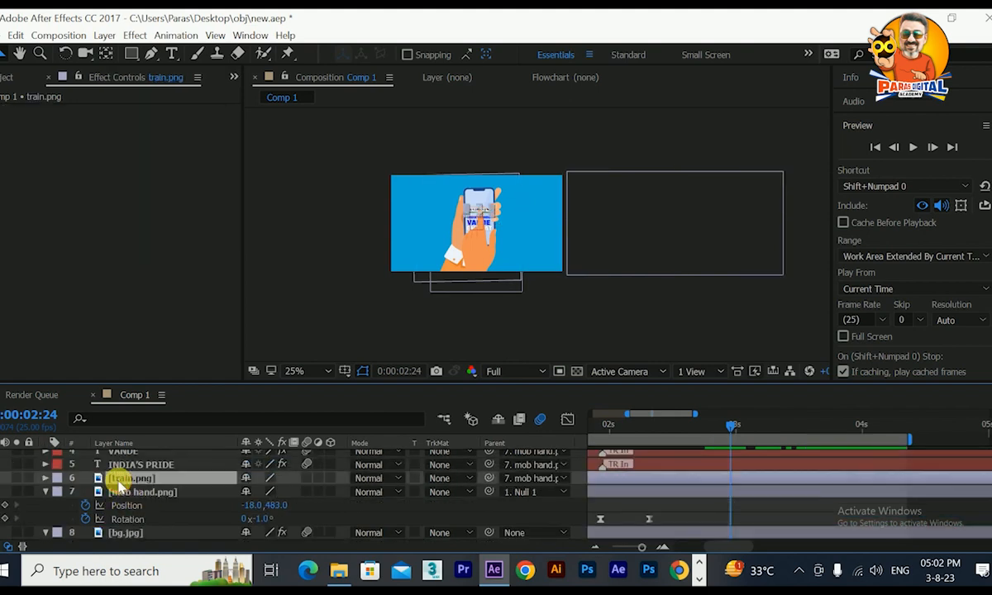
key(p)
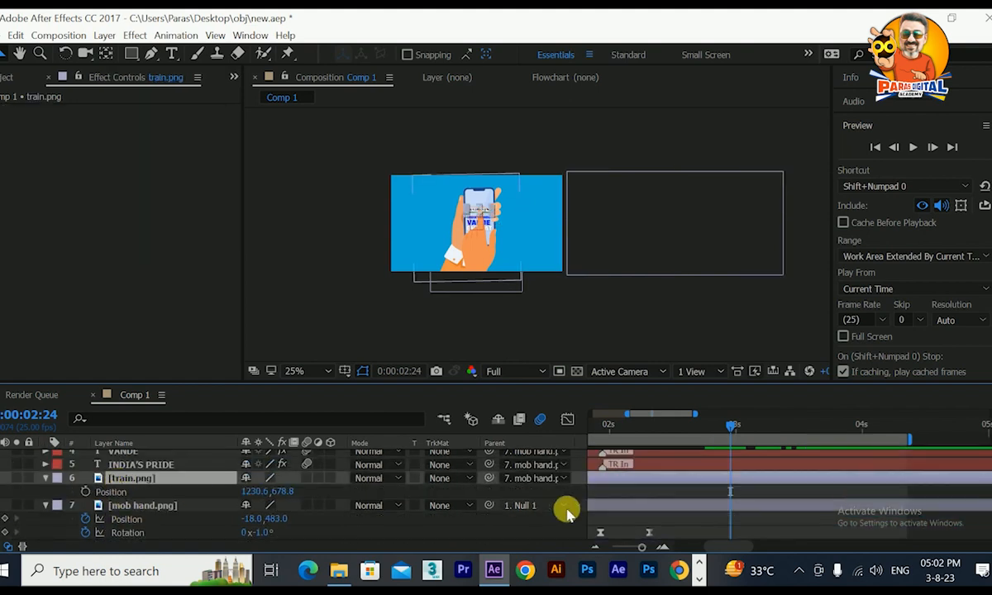
Reveal the keyframed position and rotation of s hand.png.
scroll(692, 508, up, 3)
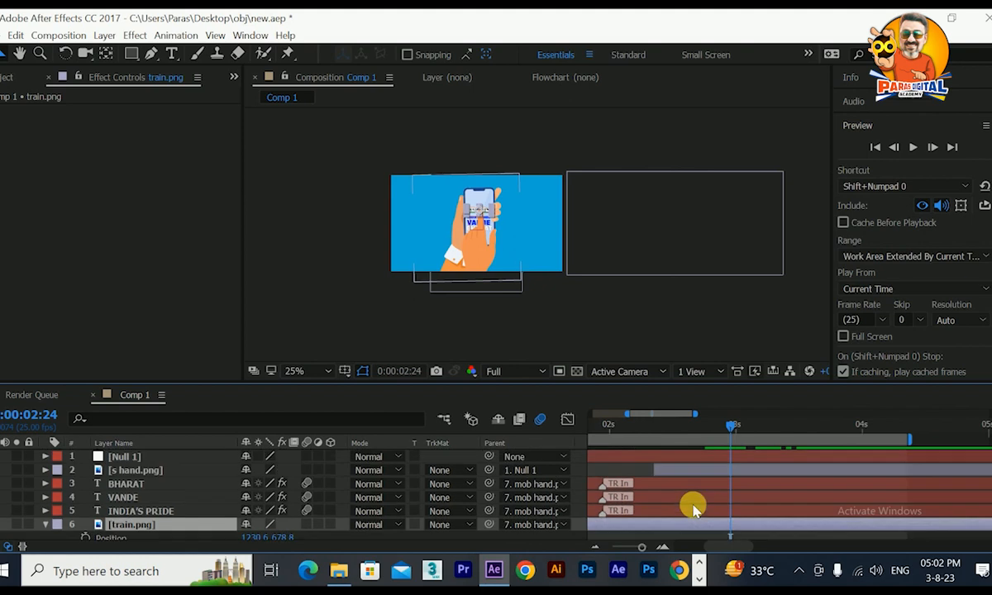
click(124, 457)
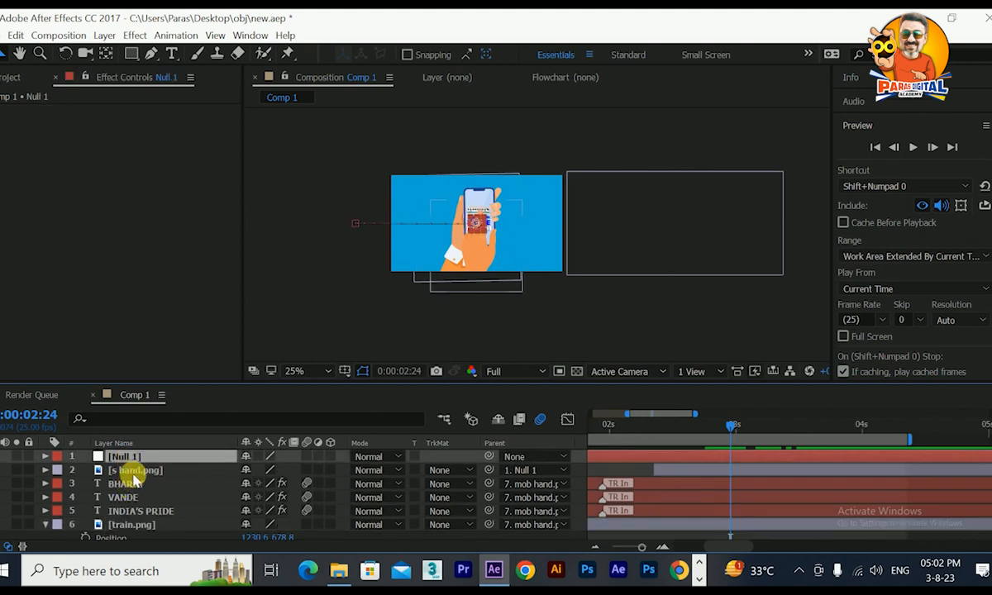
click(133, 470)
key(u)
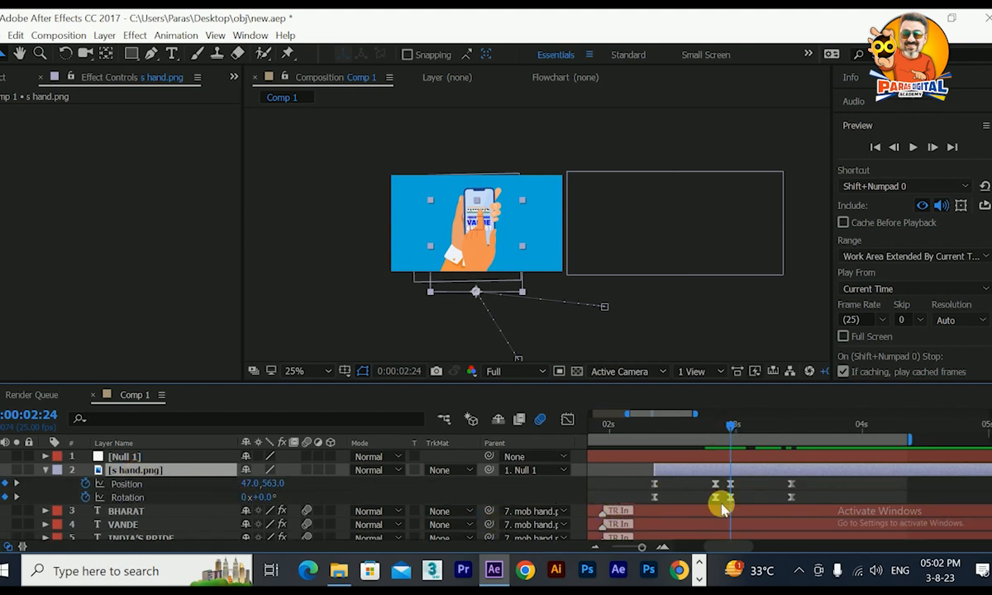
Start position and scale keyframes for train.png at 0:00:02:24.
scroll(719, 500, down, 6)
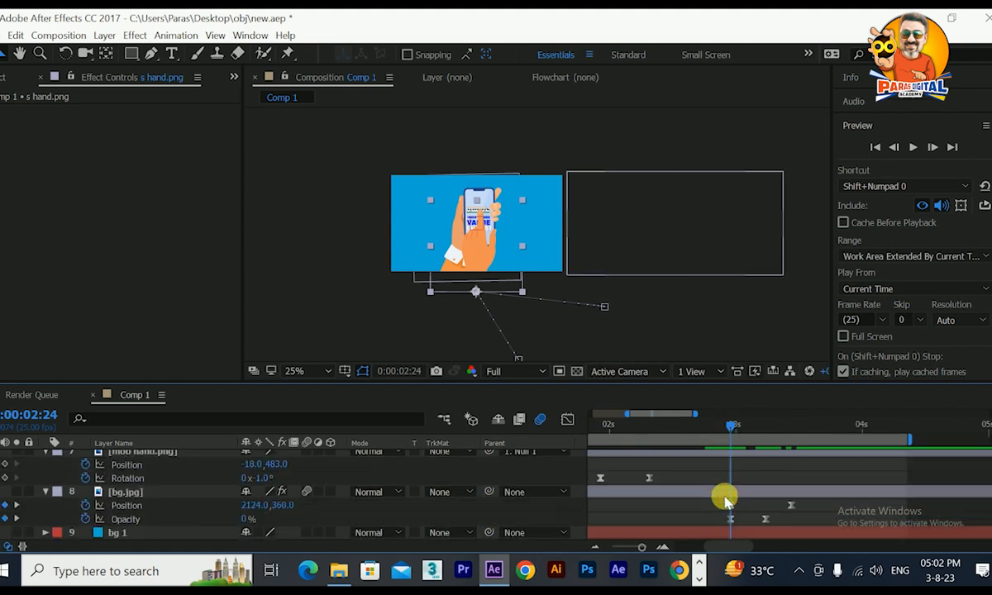
scroll(118, 506, up, 2)
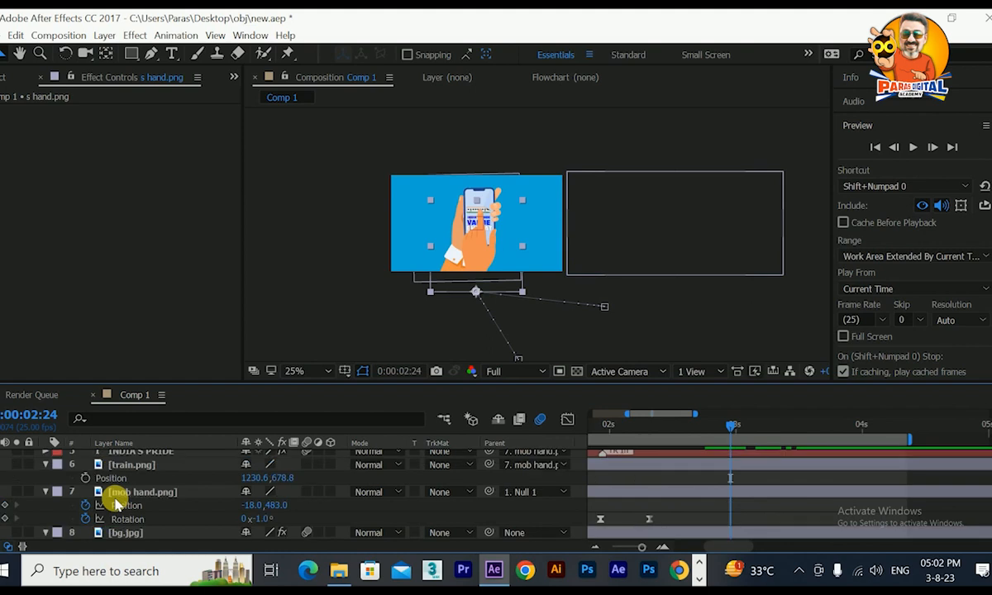
click(91, 464)
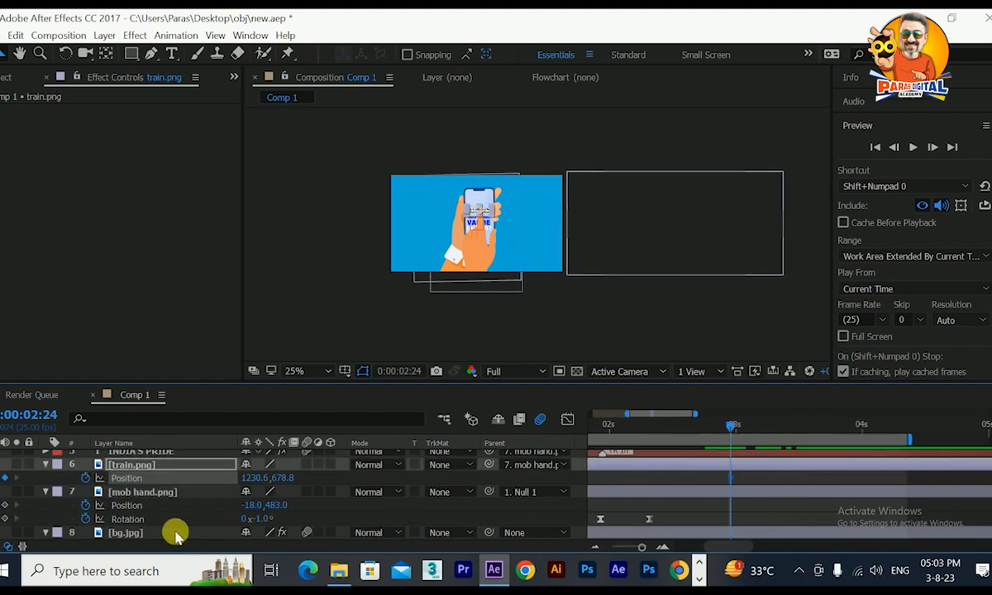
key(shift+s)
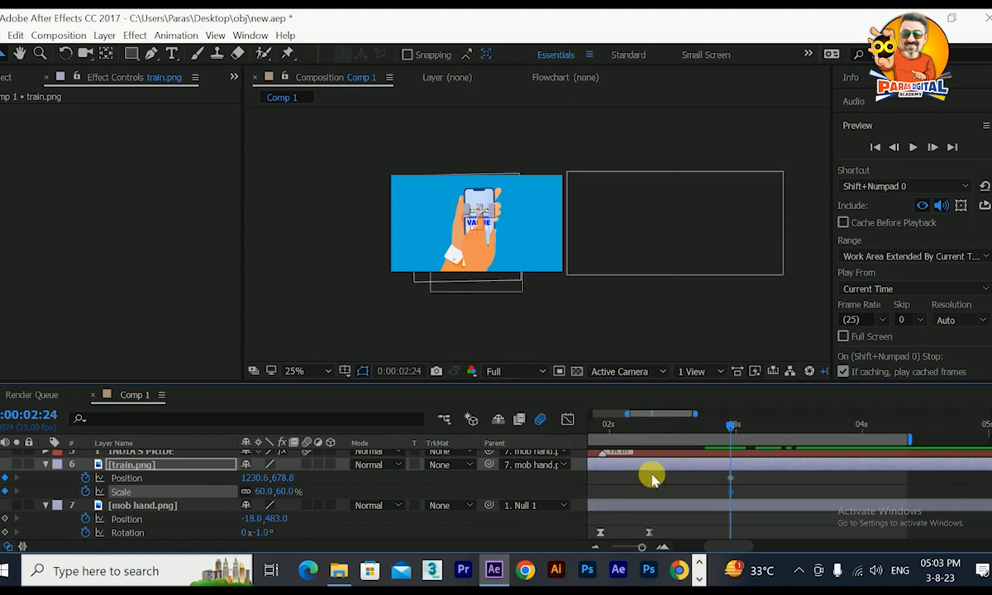
Keyframe train.png's position at 0:00:03:09, placing it over the white foreground at about 3308.7, 1482.5.
drag(737, 430, 784, 444)
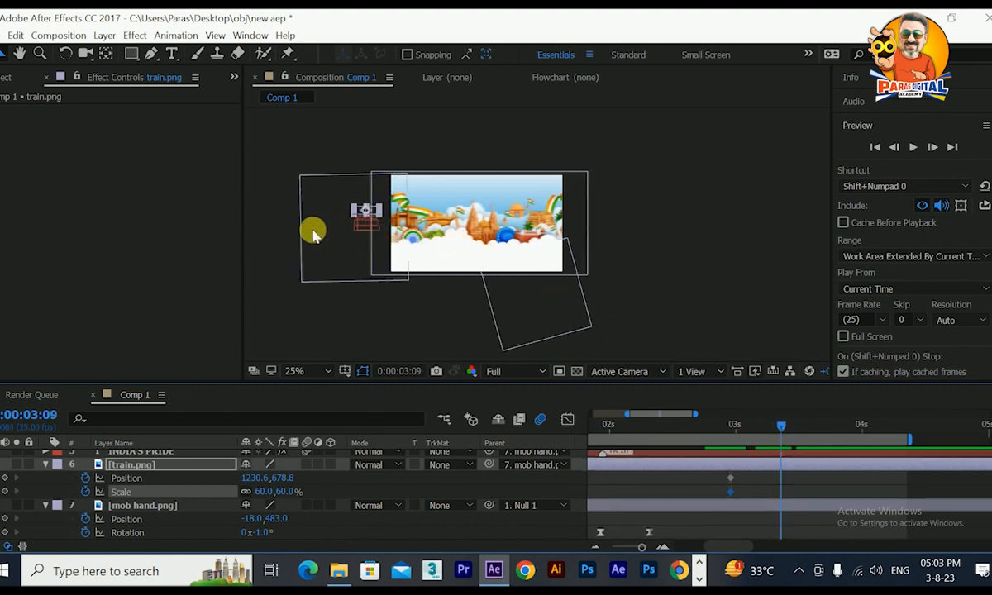
drag(258, 486, 803, 464)
drag(982, 413, 987, 412)
scroll(519, 208, up, 2)
scroll(429, 223, down, 2)
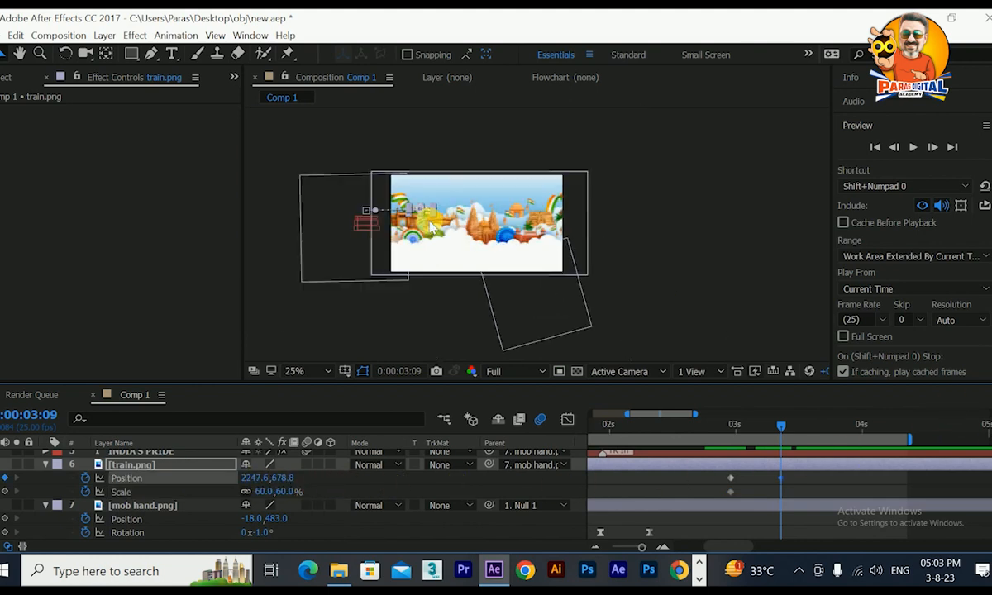
scroll(423, 225, up, 2)
drag(298, 175, 434, 275)
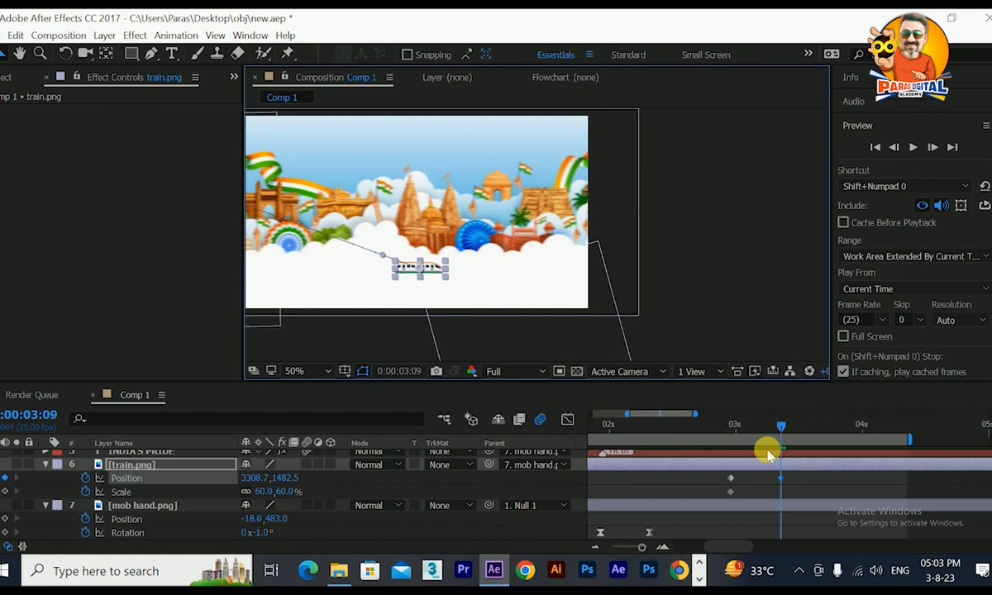
Scale train.png to 180% at 0:00:03:09 and lower it to a Y position of 1560.5.
mouse_move(779, 430)
mouse_down()
mouse_move(755, 434)
mouse_move(781, 429)
mouse_up()
drag(267, 494, 347, 503)
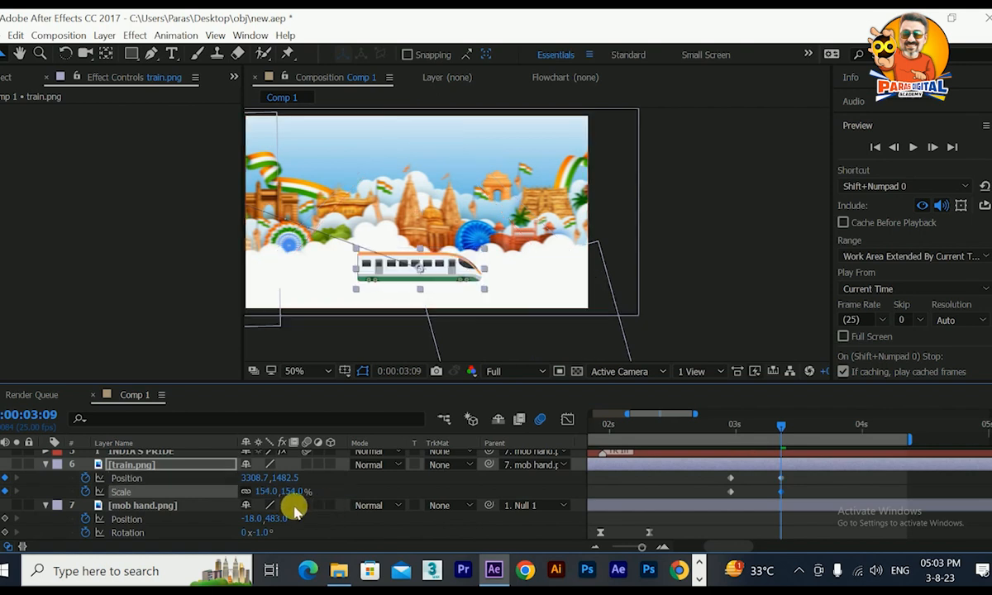
drag(285, 495, 293, 496)
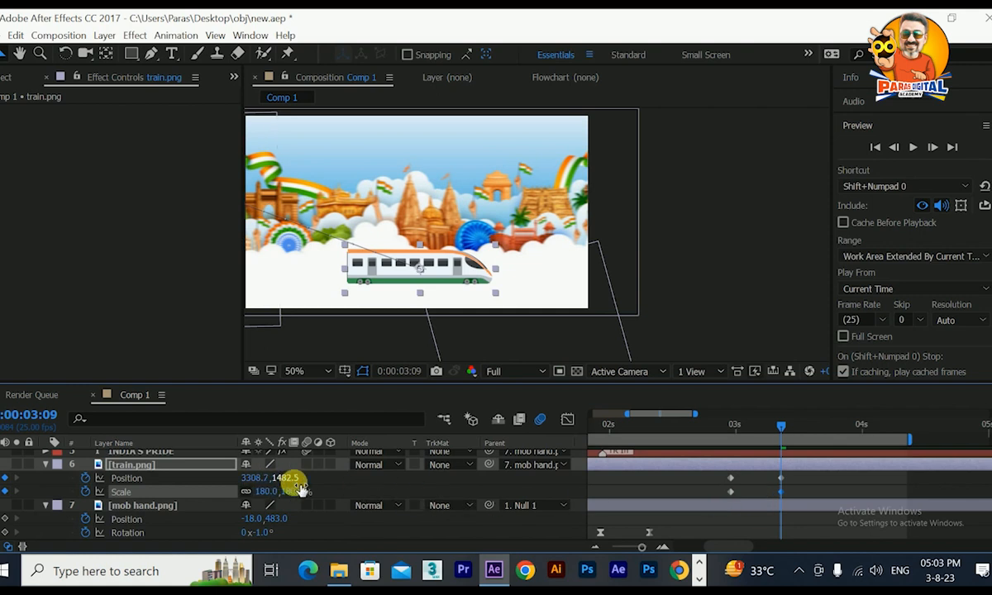
drag(294, 483, 348, 471)
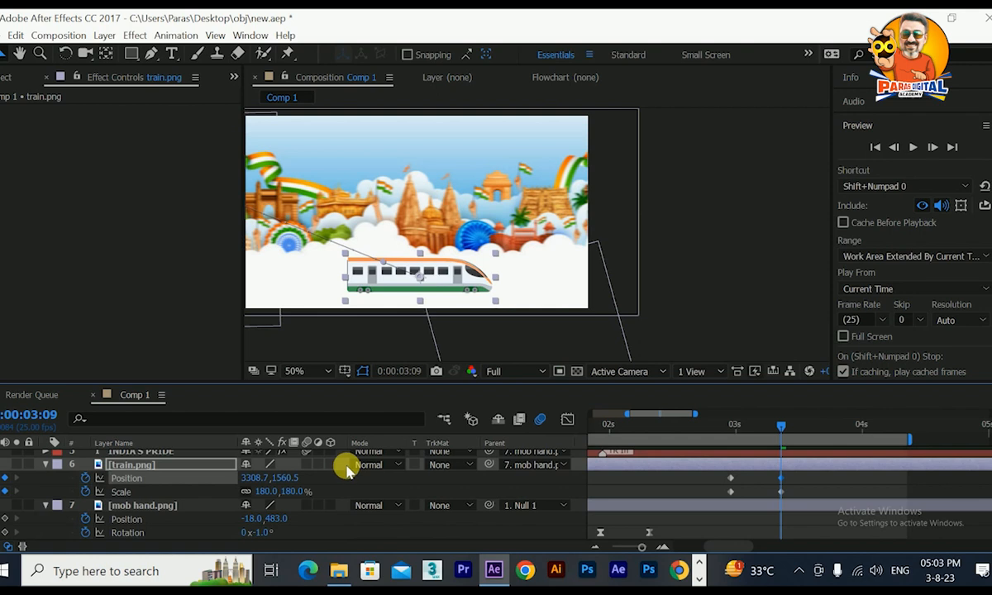
Scrub past the train's move and apply Easy Ease to both position and both scale keyframes of train.png.
scroll(376, 248, down, 2)
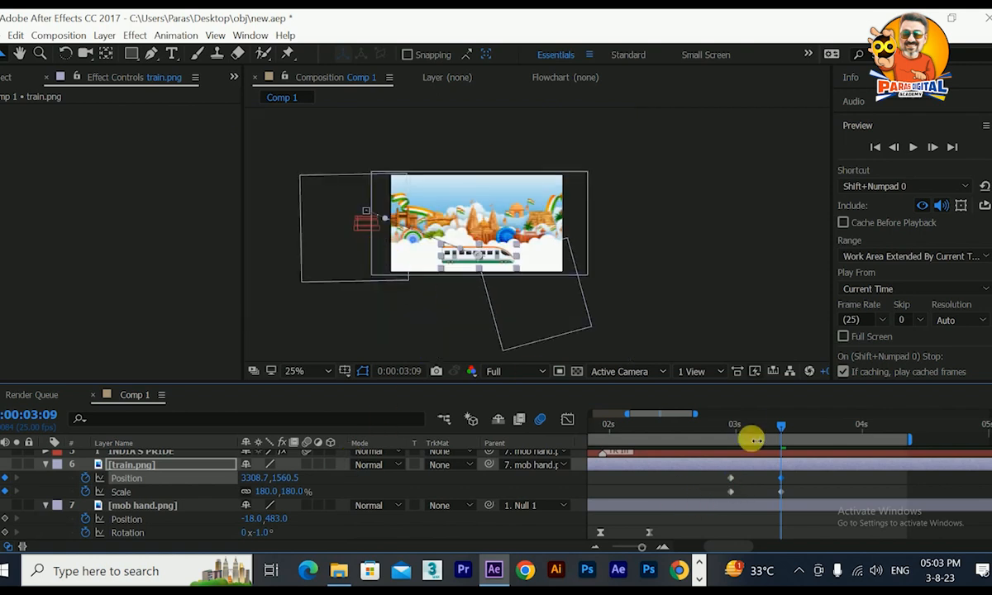
drag(780, 430, 806, 445)
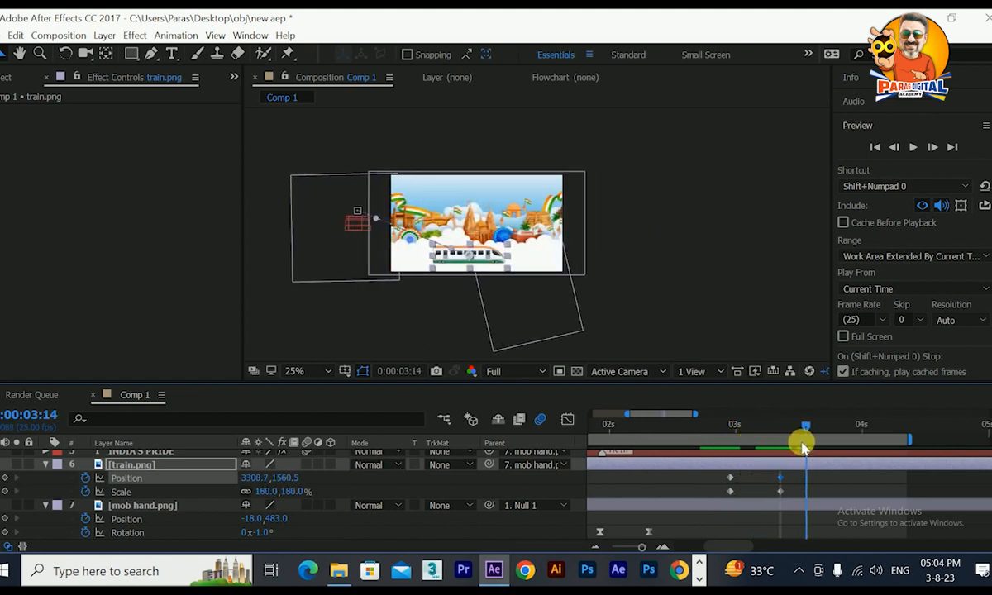
drag(804, 474, 708, 489)
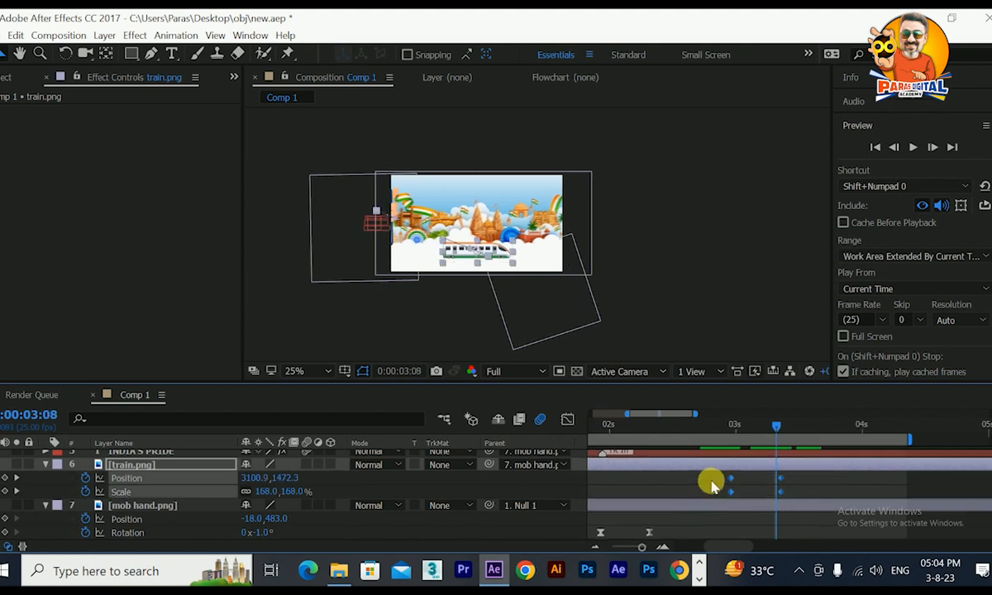
key(F9)
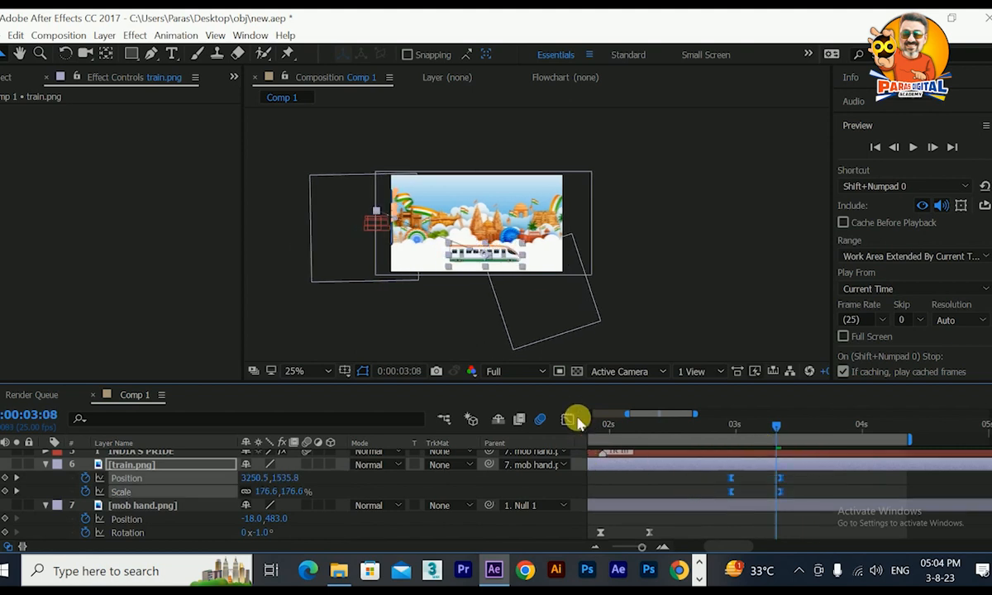
Reshape train.png's speed graph so its motion peaks early and slows down gradually, and scrub through the move to 0:00:03:09.
click(567, 420)
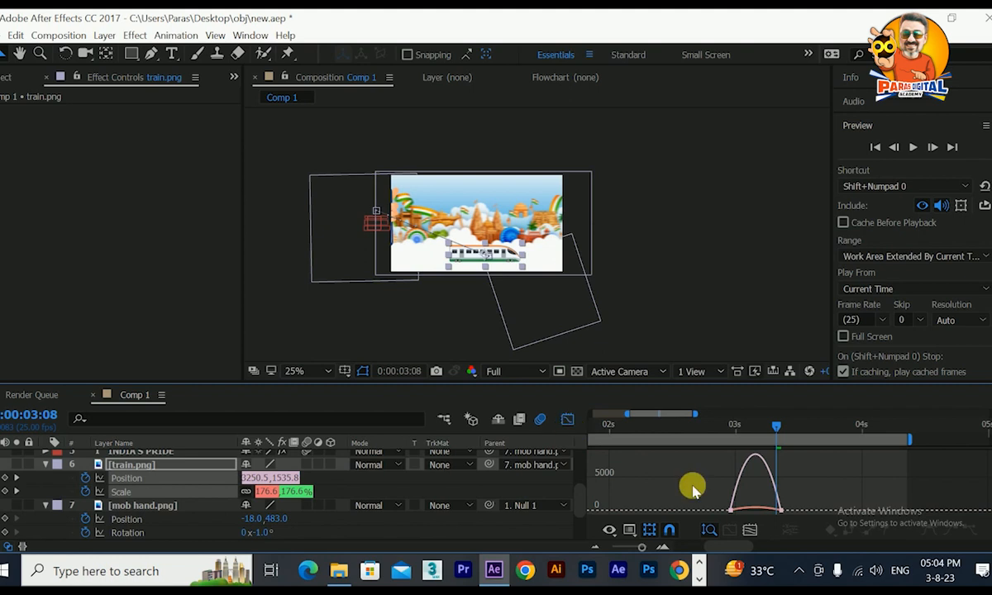
click(749, 531)
scroll(909, 471, right, 2)
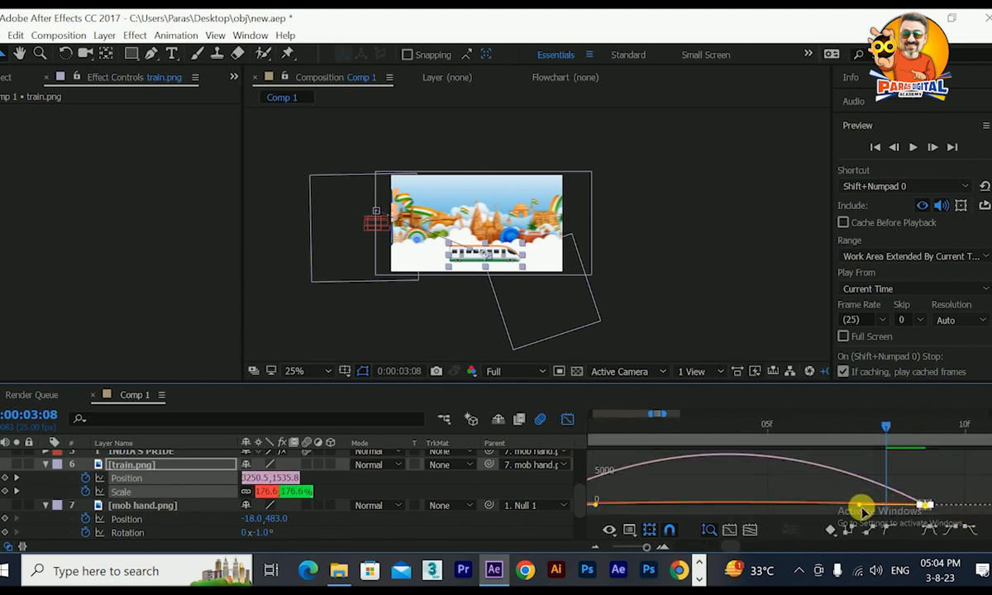
drag(864, 506, 757, 505)
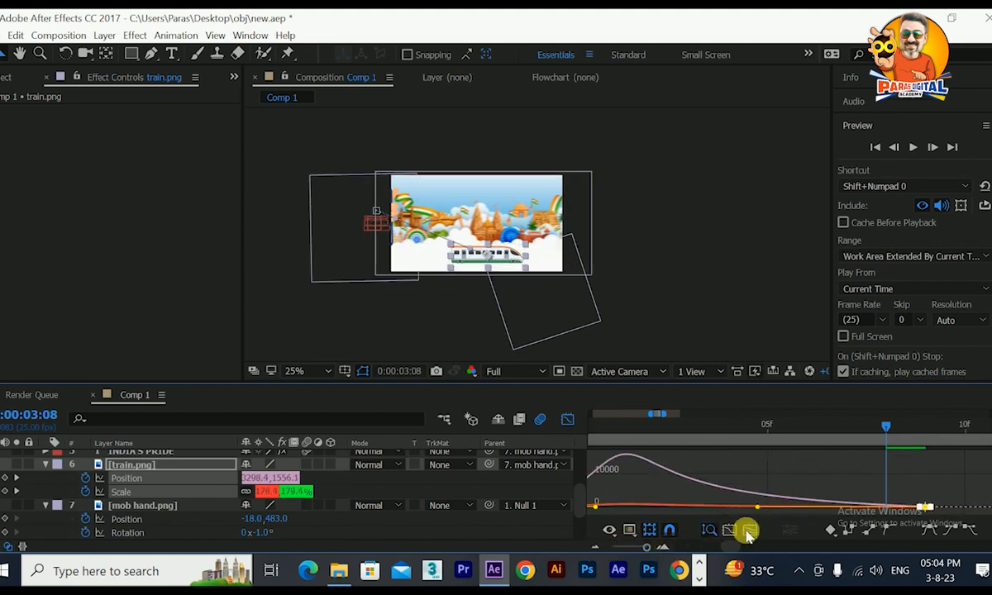
scroll(698, 500, left, 2)
scroll(674, 502, left, 2)
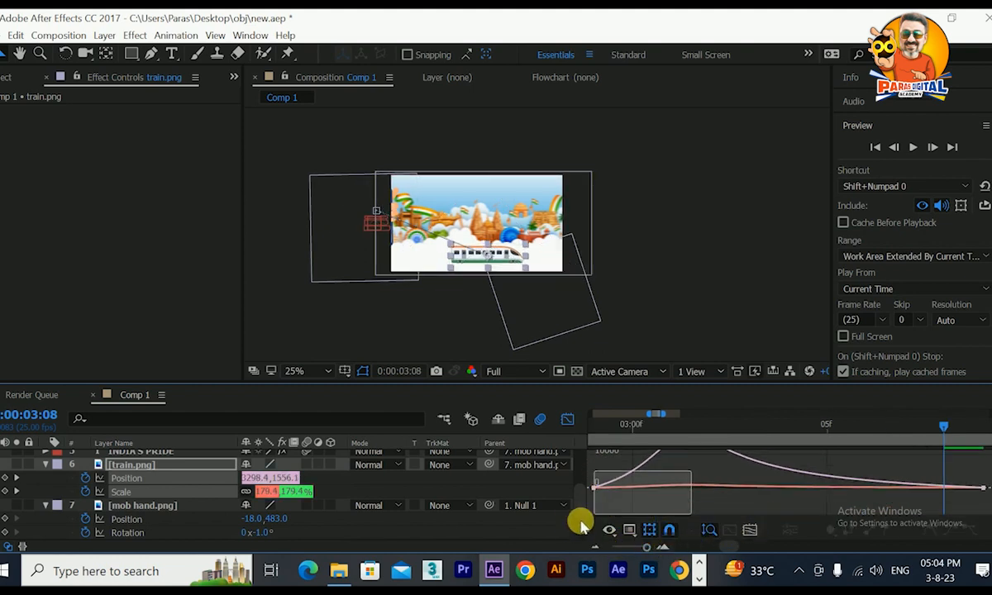
drag(708, 505, 686, 506)
click(567, 420)
click(757, 433)
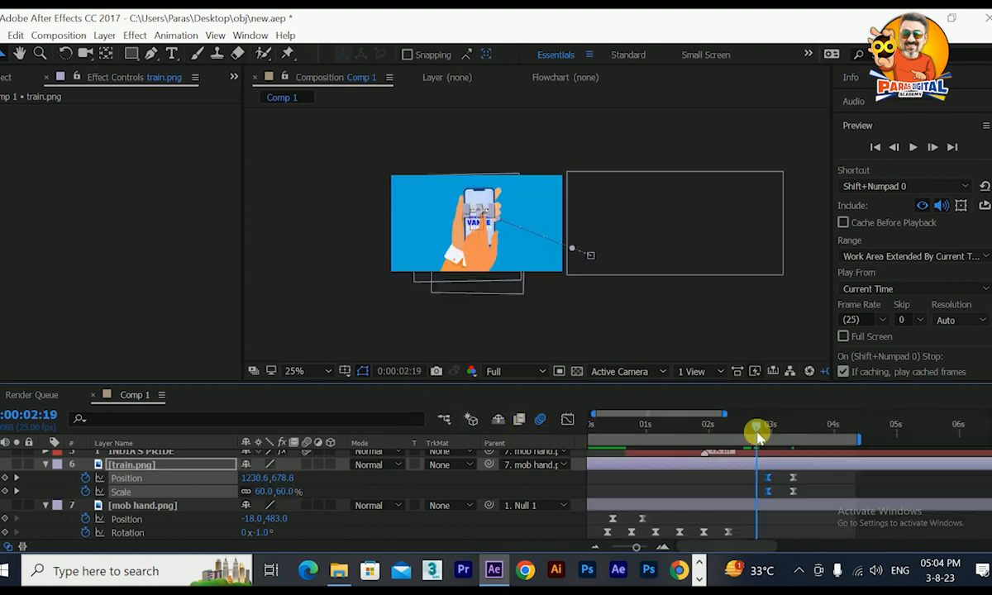
drag(758, 433, 794, 436)
Extend the work area's end and keyframe bg.jpg's X position to -619 at 0:00:05:17.
scroll(140, 518, down, 2)
click(130, 493)
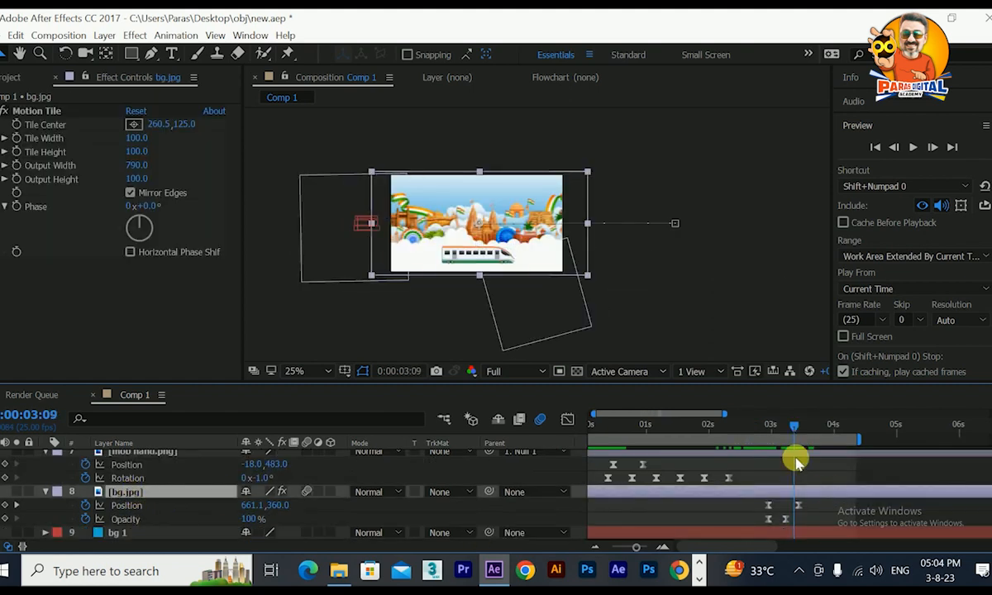
drag(860, 440, 988, 461)
key(k)
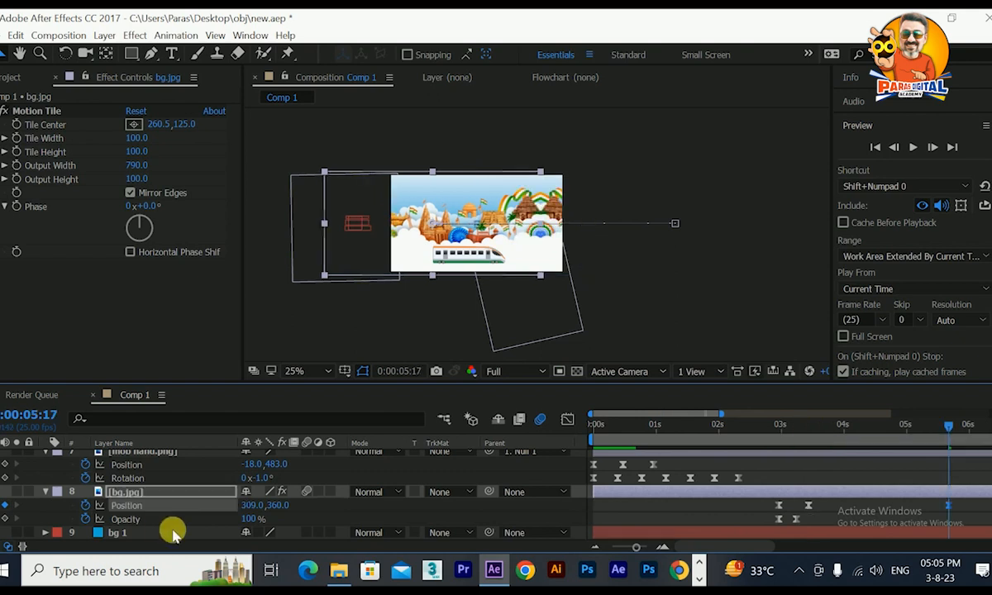
drag(250, 506, 2, 505)
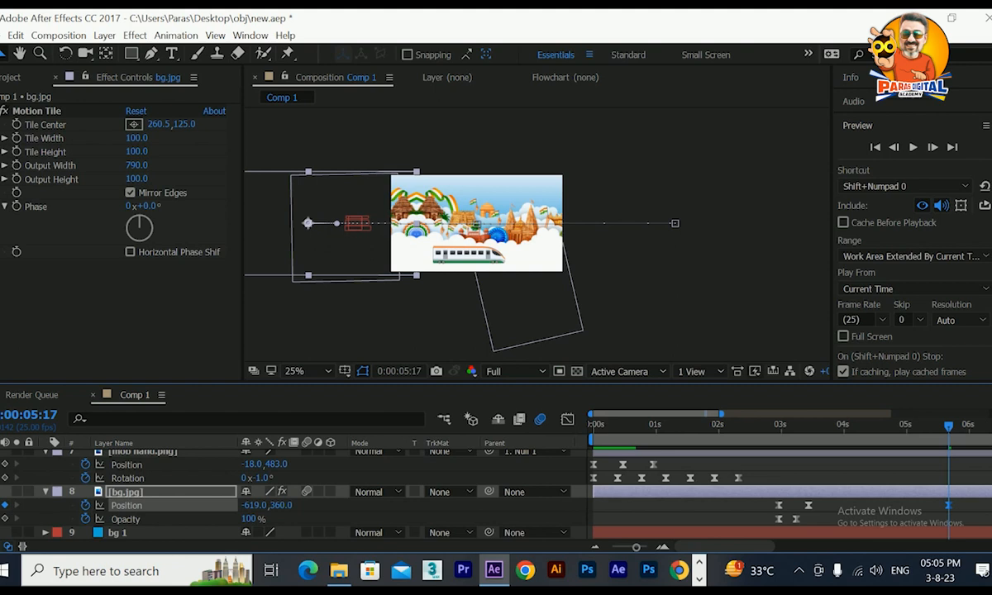
Preview the animation from 0:00:01:23 through the background's continued slide.
drag(868, 427, 712, 475)
click(914, 148)
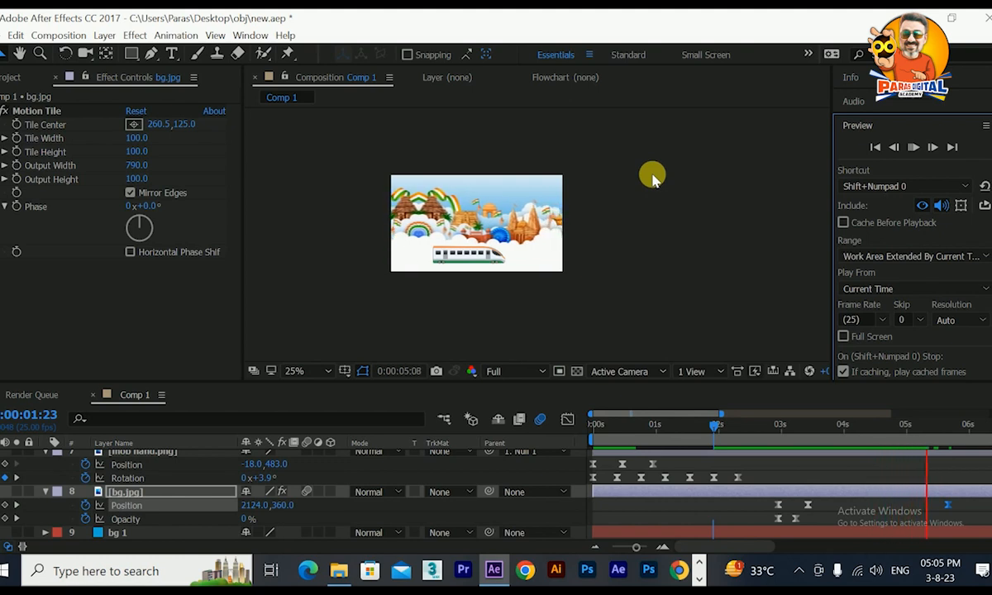
key(space)
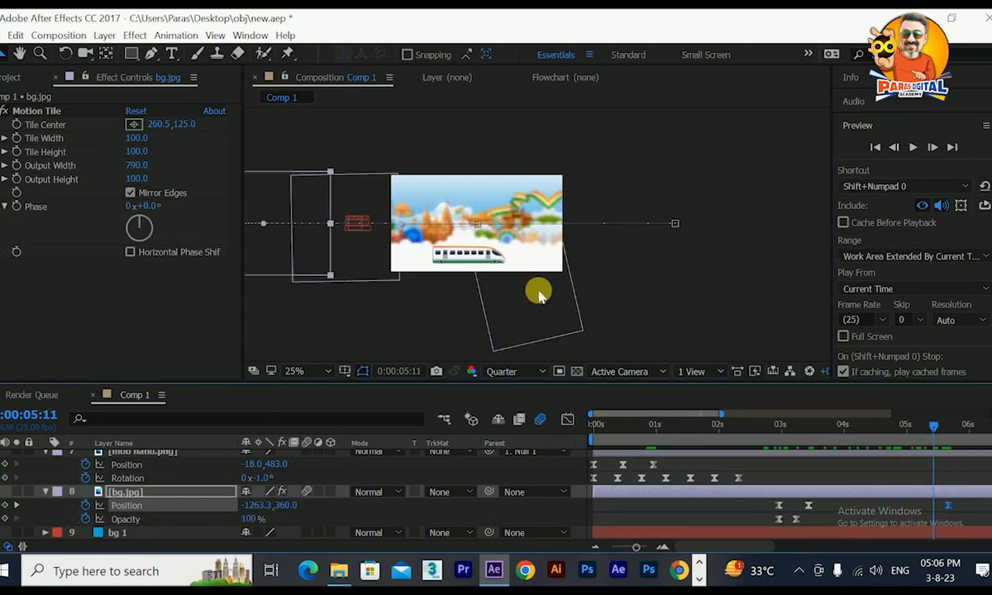
Add a position keyframe to train.png at 0:00:05:11, keeping its present placement.
scroll(190, 471, up, 5)
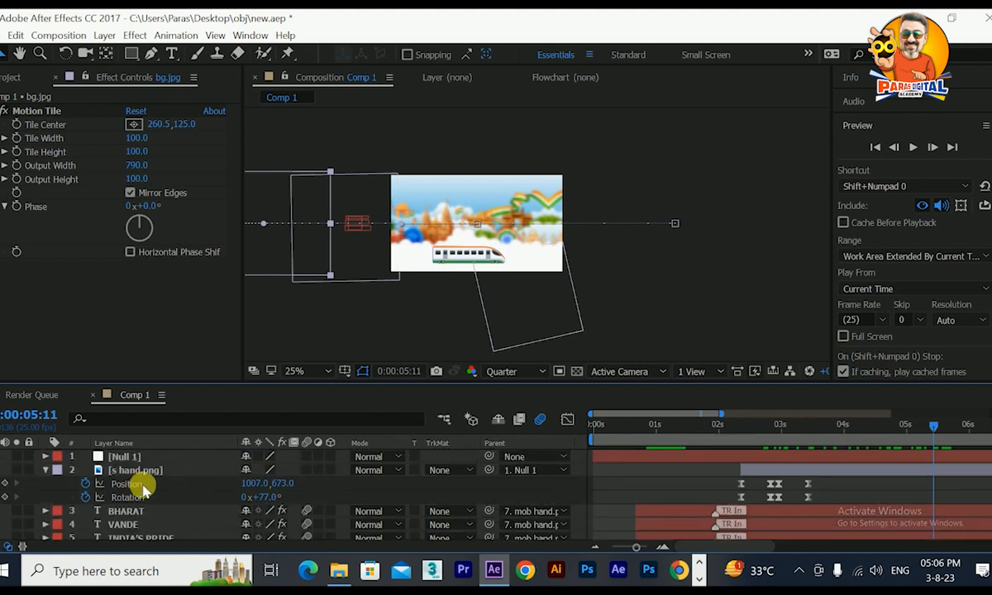
scroll(148, 496, down, 2)
scroll(147, 496, up, 2)
scroll(145, 504, down, 2)
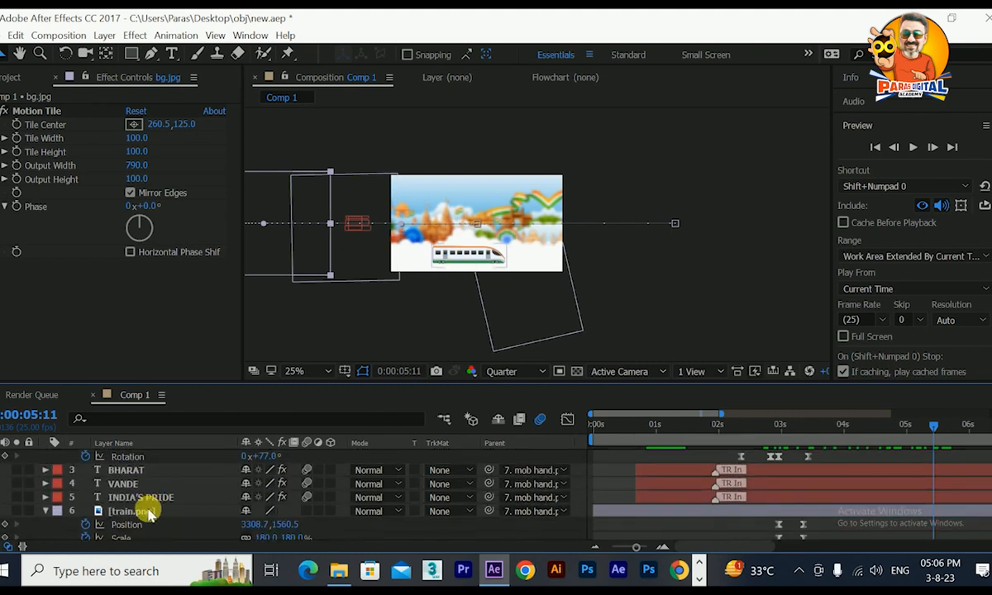
click(137, 513)
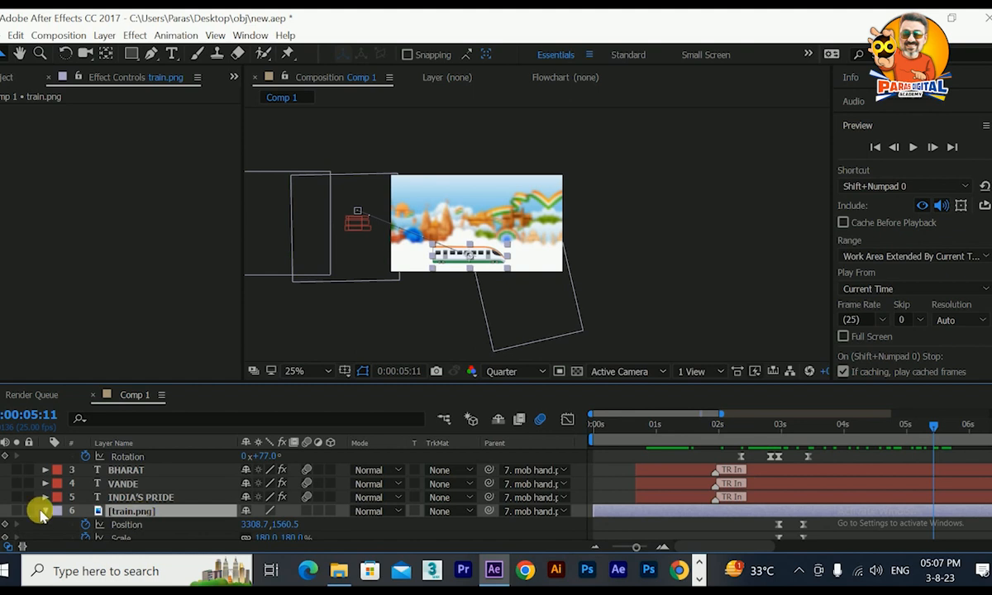
click(6, 524)
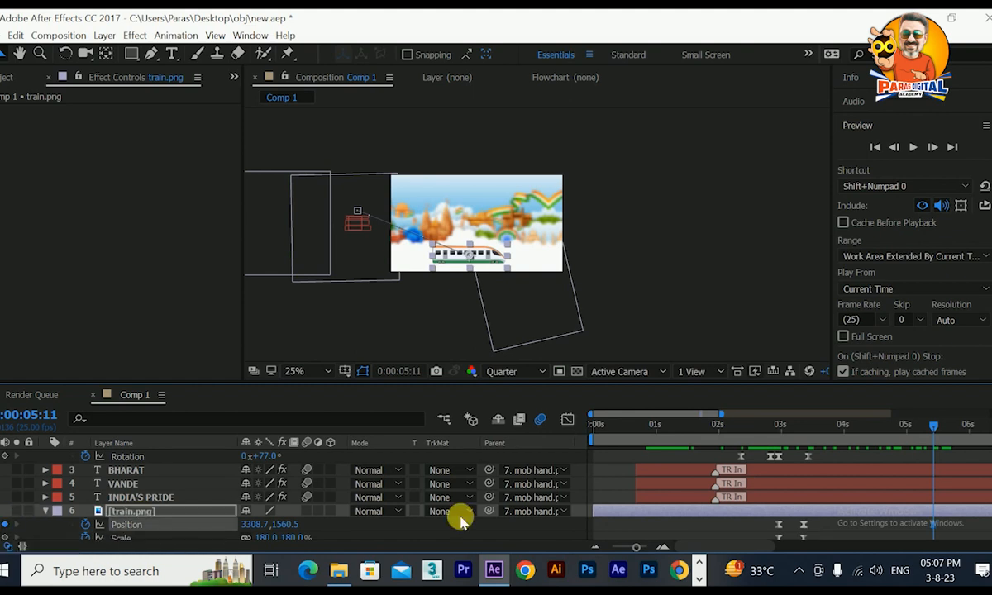
Past the six-second mark, move train.png horizontally out of the frame to the right to keyframe its exit, and scrub back through the move.
drag(939, 430, 829, 461)
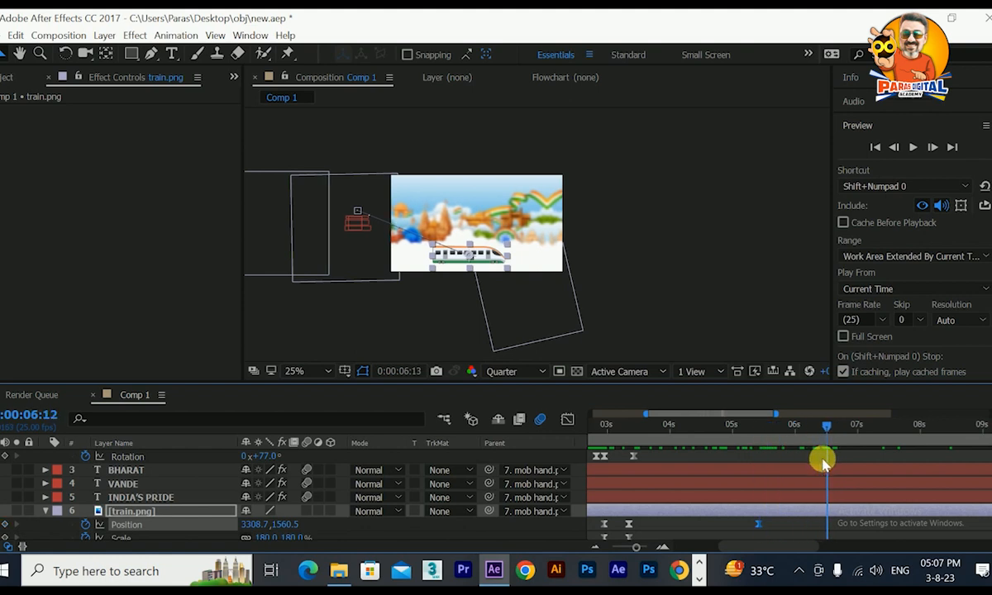
click(482, 257)
drag(481, 257, 643, 256)
drag(820, 424, 758, 425)
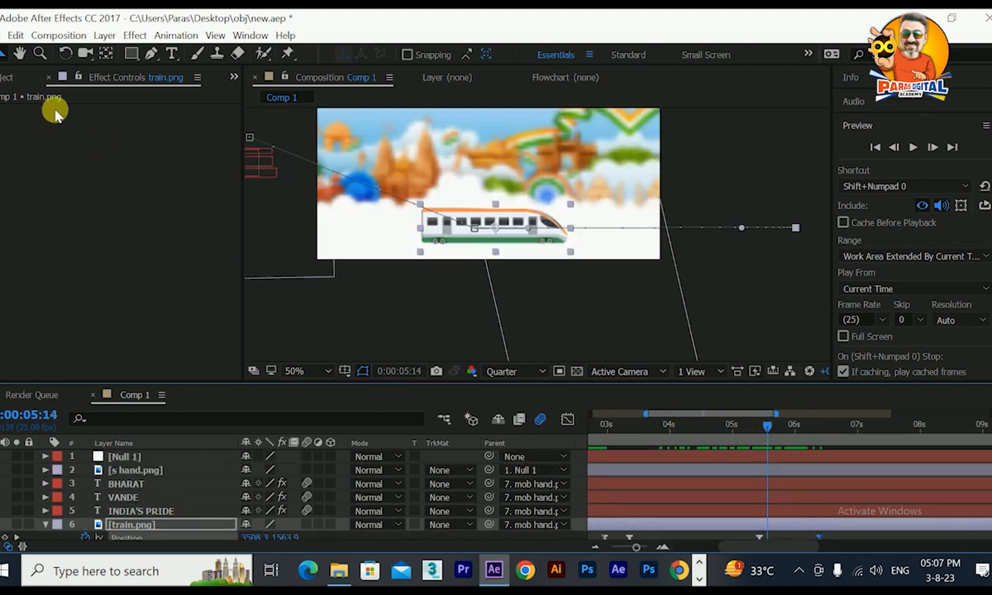
Add a red 44 px text layer reading INDEPENDENCE DAY and position it over the train.
click(172, 53)
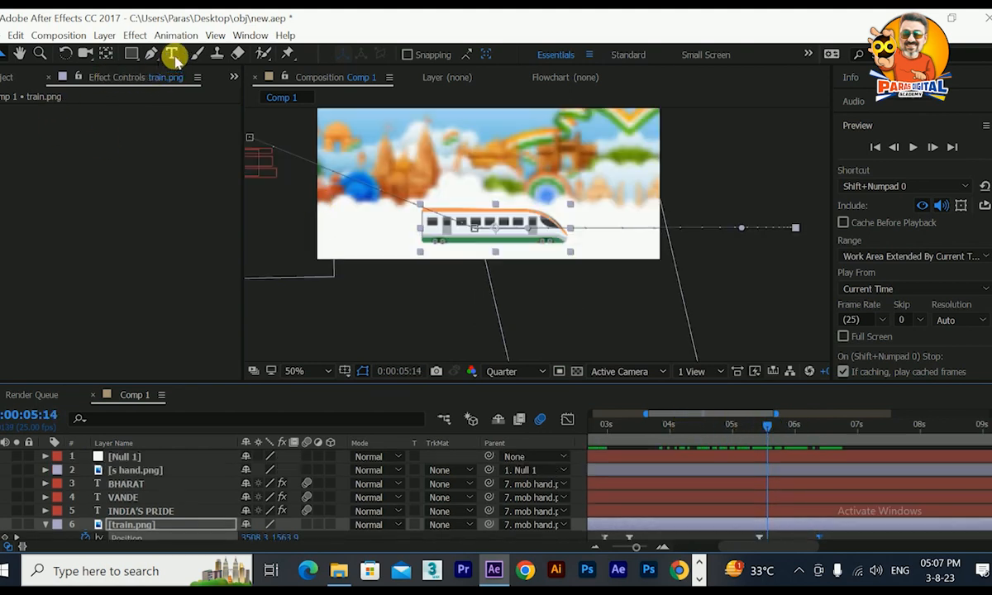
click(361, 218)
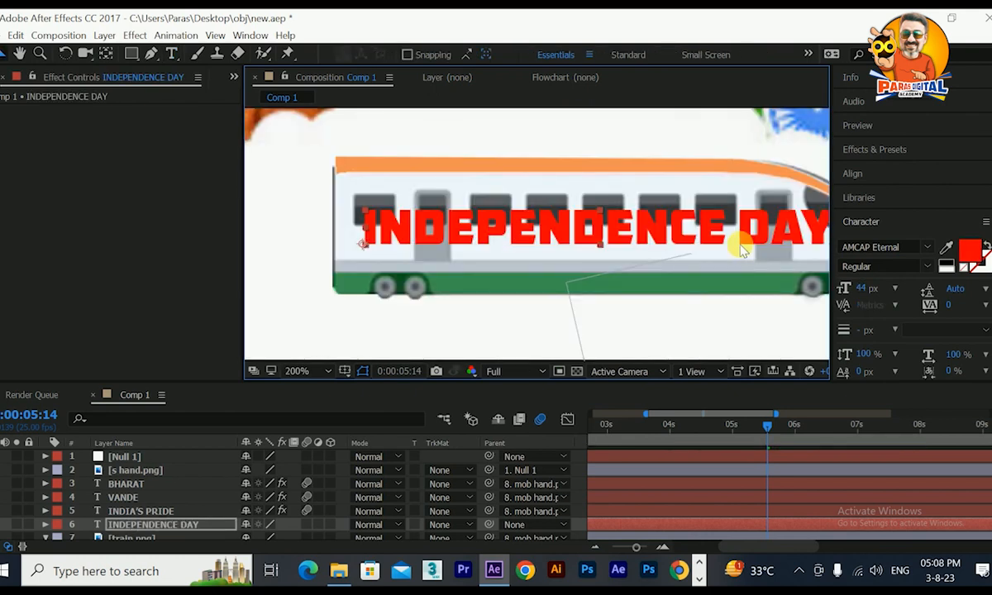
drag(580, 244, 402, 251)
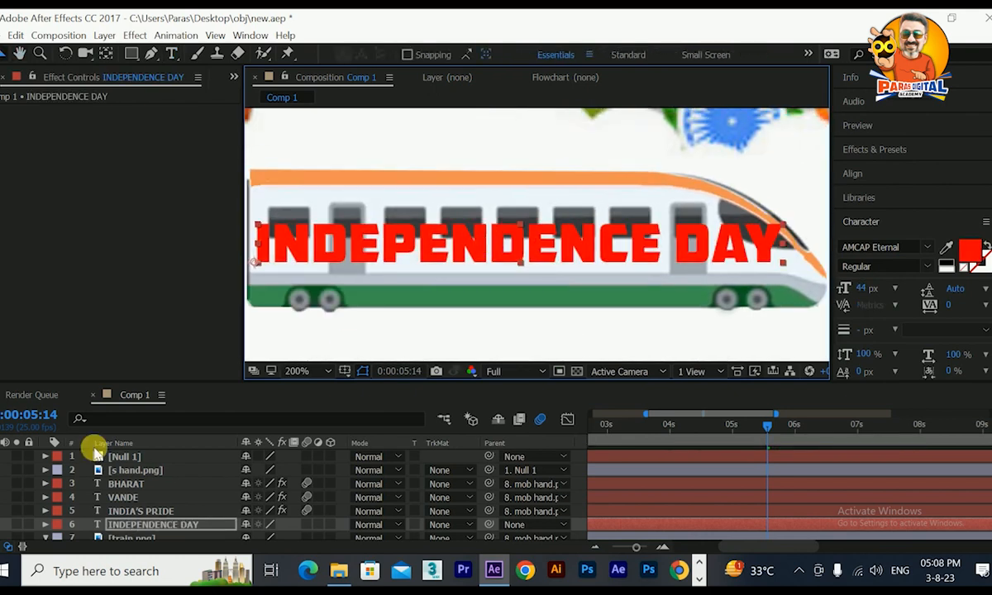
Duplicate the INDEPENDENCE DAY text, change the copy to HAPPY, reduce it to 28 px and place it centred above the original.
scroll(153, 508, down, 2)
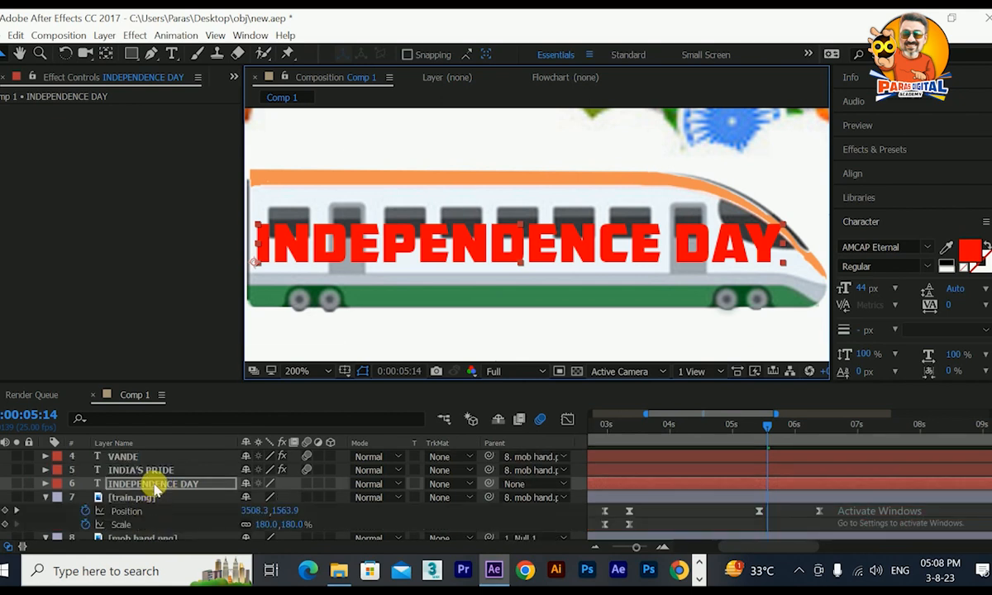
key(ctrl+d)
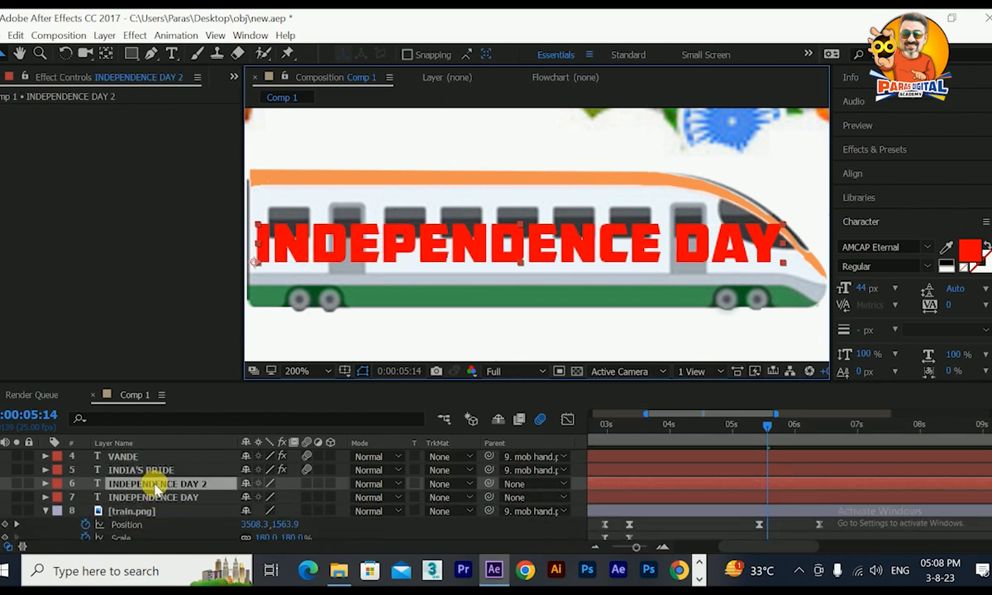
double_click(157, 486)
text(HAPPY)
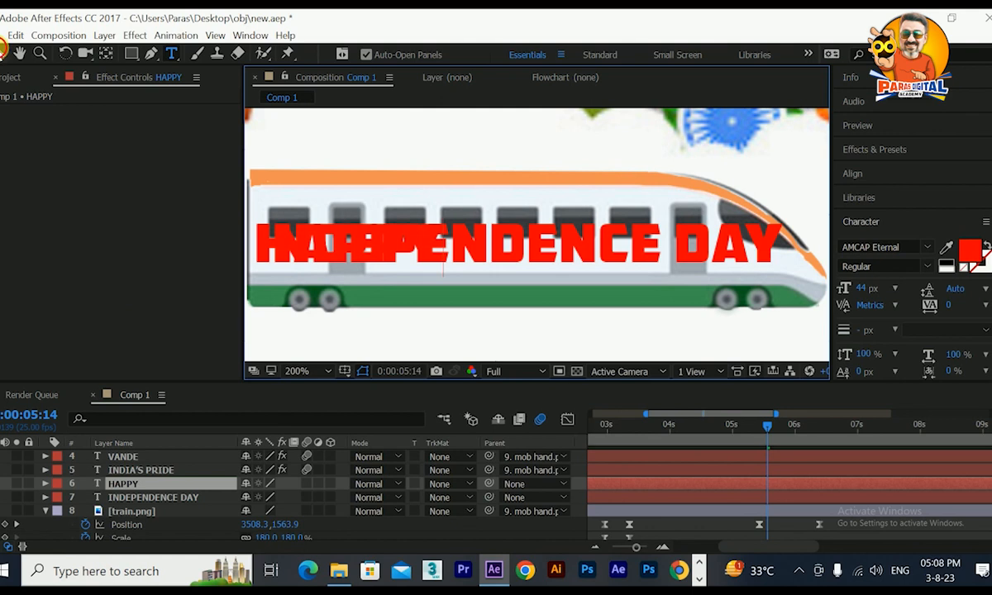
click(4, 51)
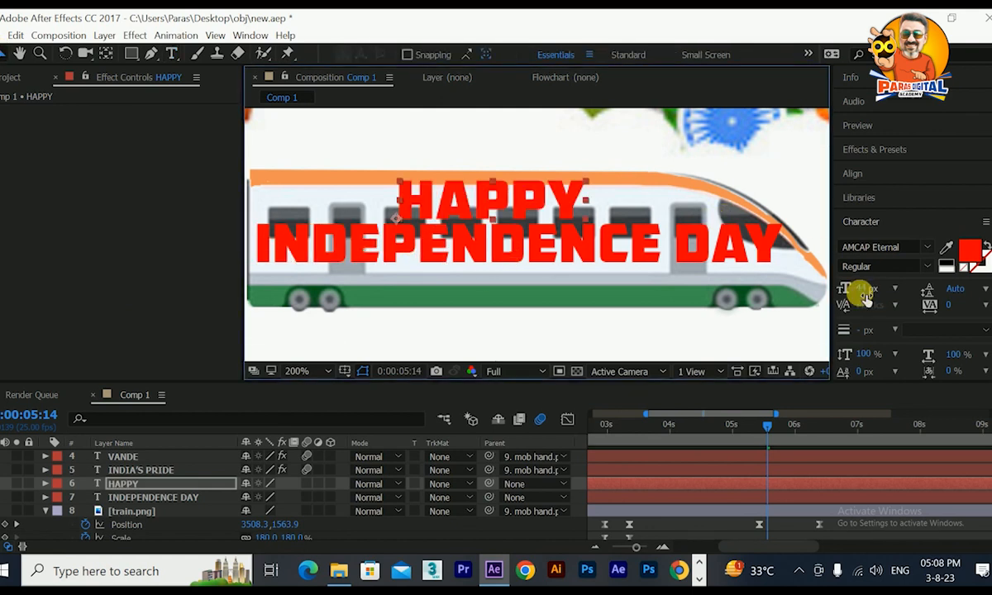
drag(863, 296, 849, 298)
drag(480, 205, 498, 203)
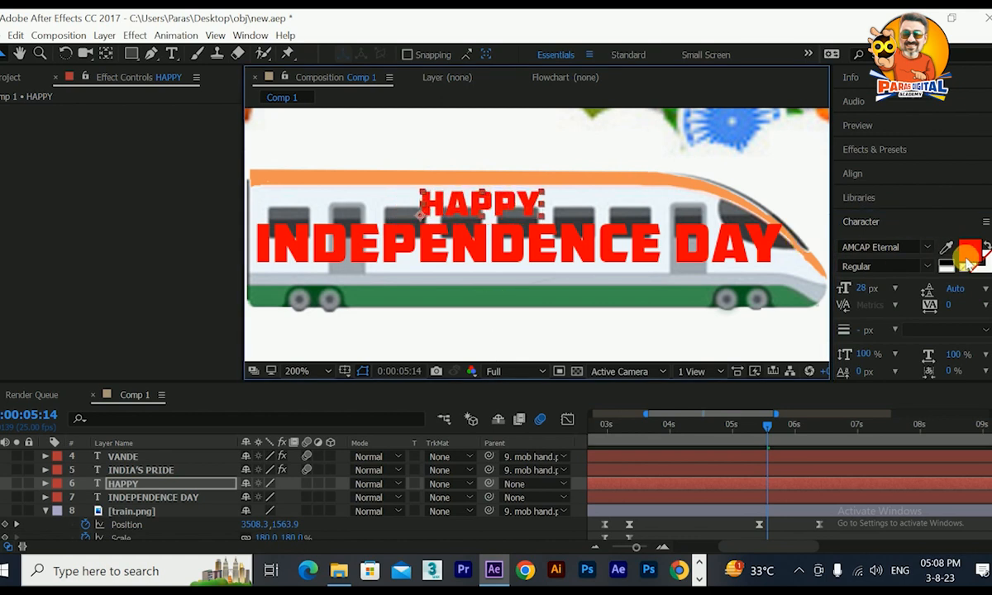
Set the HAPPY text's fill colour to black, 000000.
click(967, 256)
text(000000)
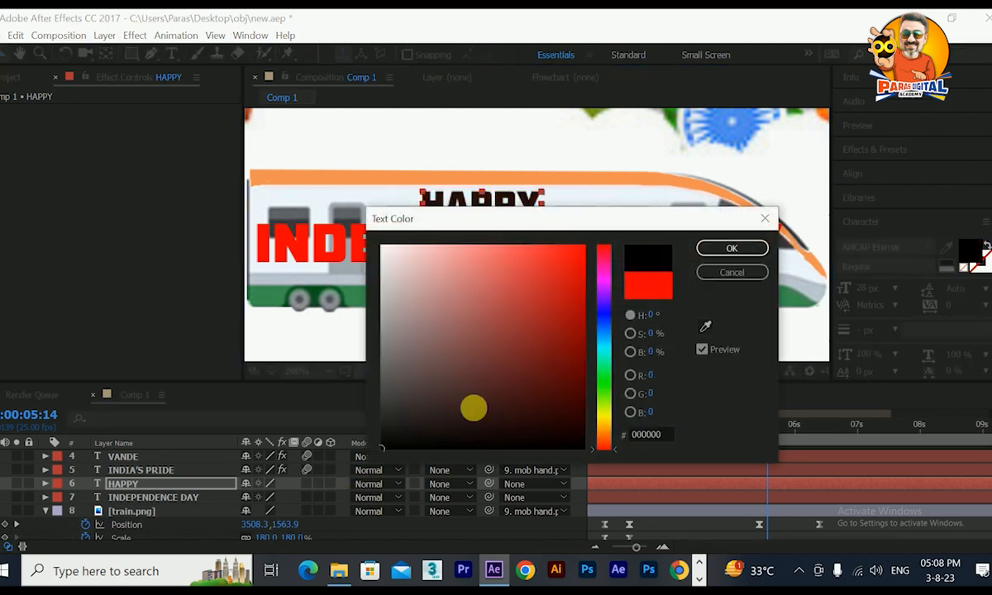
click(726, 250)
Place the HAPPY and INDEPENDENCE DAY layers beneath train.png and mob hand.png, and trim both to start at 0:00:05:11.
ctrl+click(129, 498)
drag(130, 499, 129, 527)
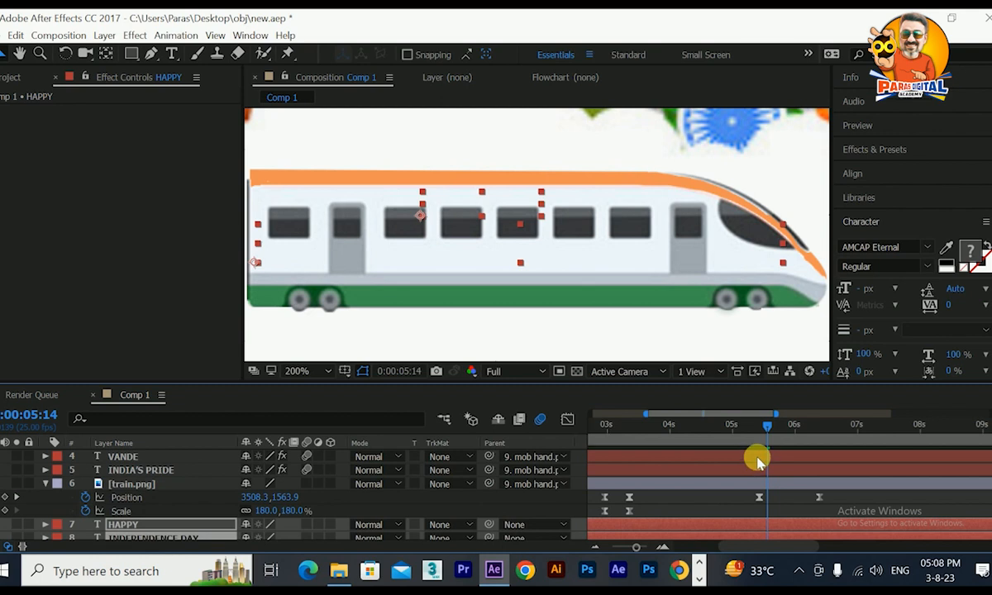
drag(774, 427, 762, 426)
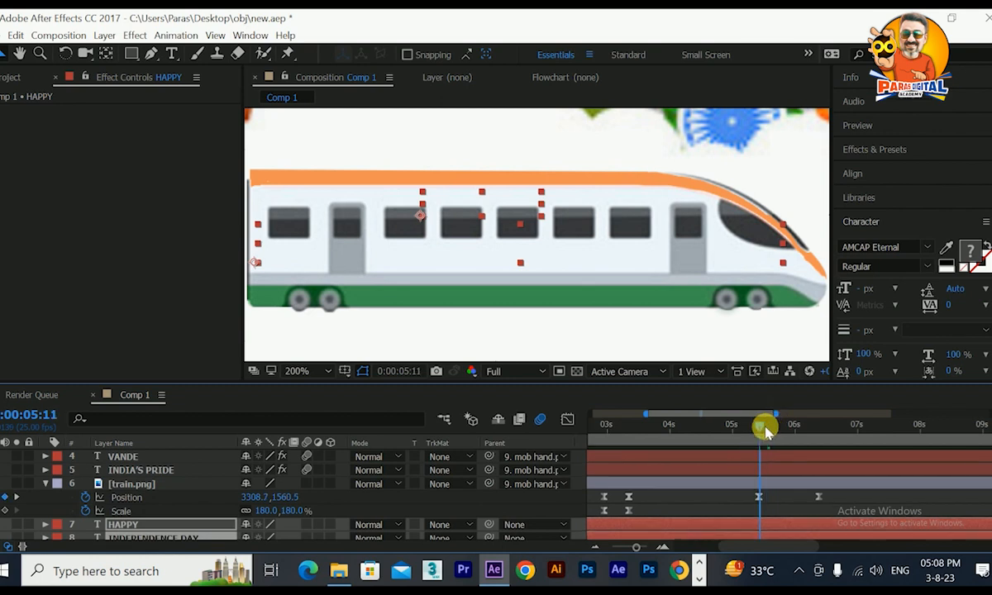
click(782, 528)
click(770, 537)
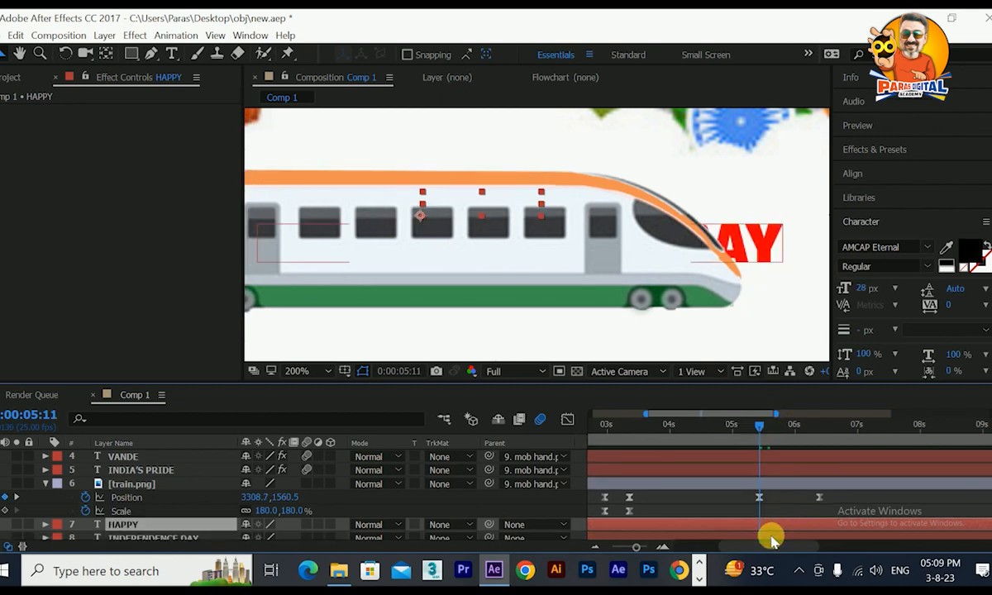
scroll(761, 529, down, 2)
click(754, 494)
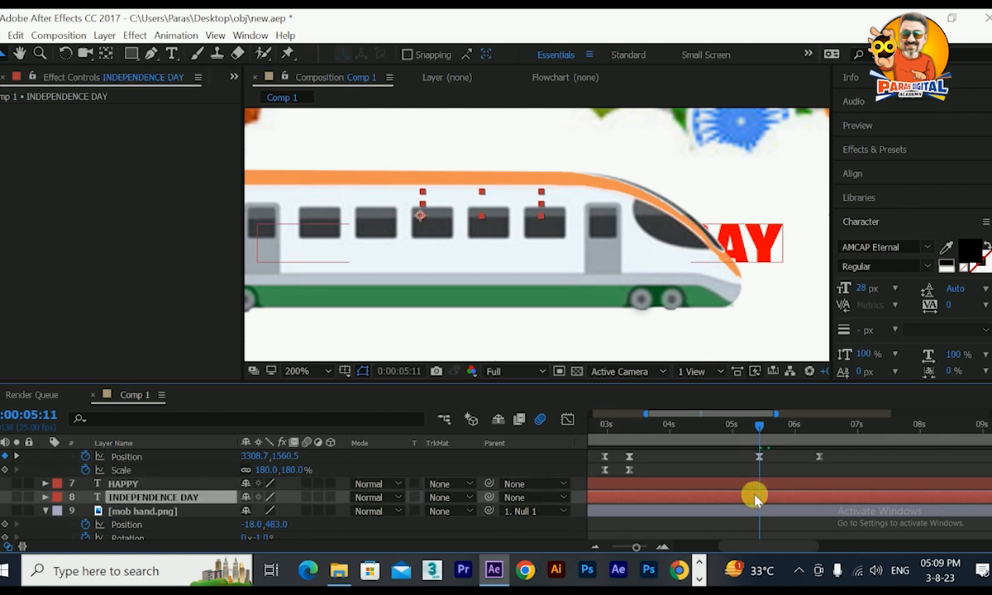
shift+click(755, 484)
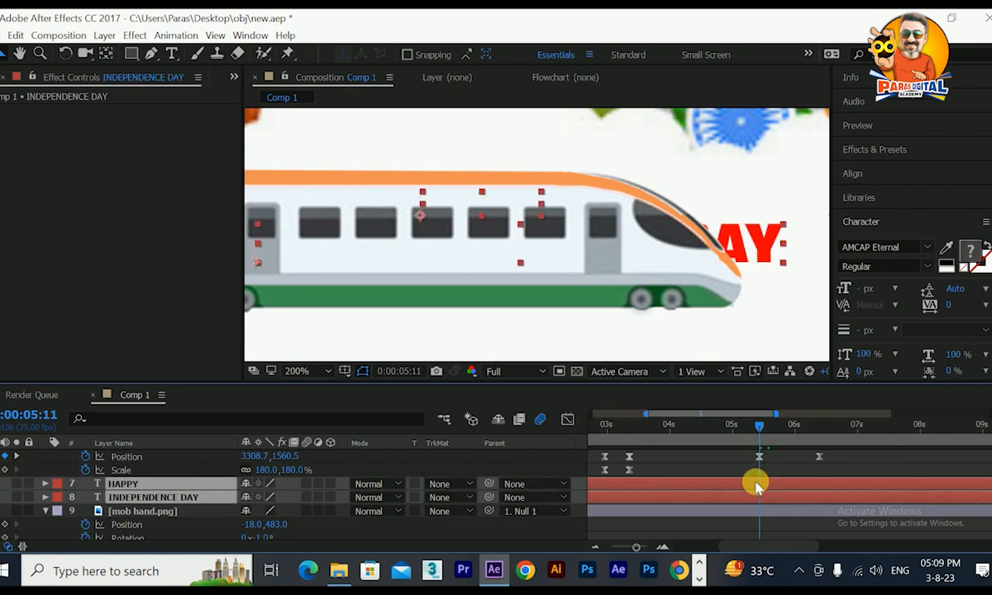
key(ctrl+[)
key(alt+bracketleft)
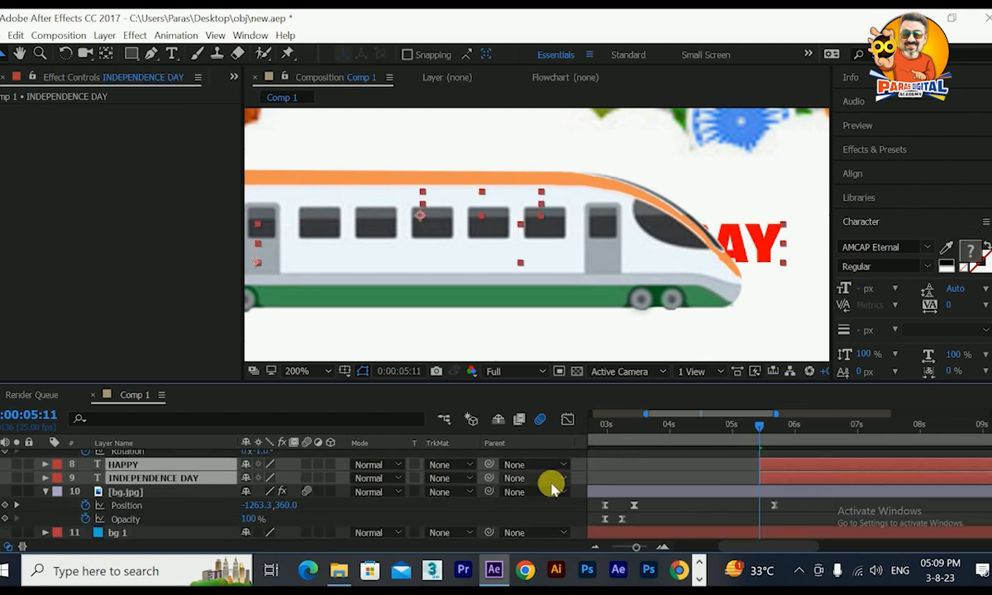
key(comma)
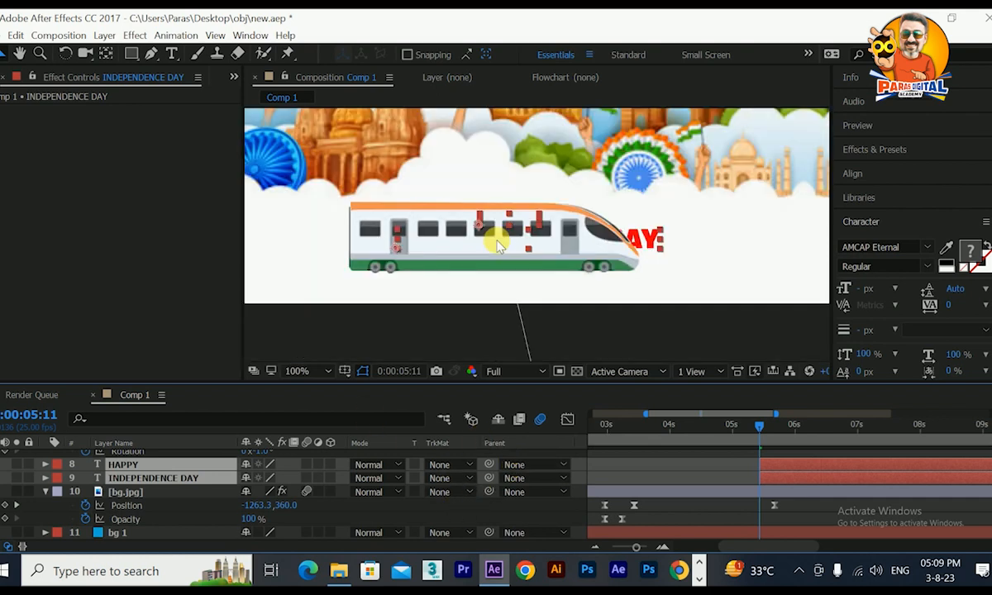
mouse_move(759, 426)
mouse_down()
mouse_move(819, 436)
mouse_move(761, 438)
mouse_up()
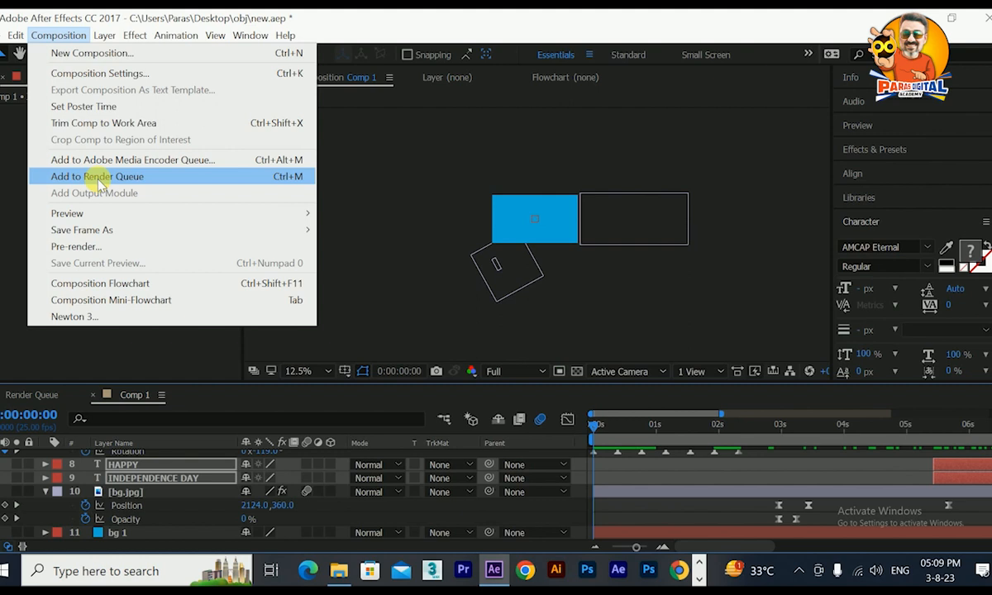
Add Comp 1 to the render queue and set its output format to QuickTime.
click(97, 177)
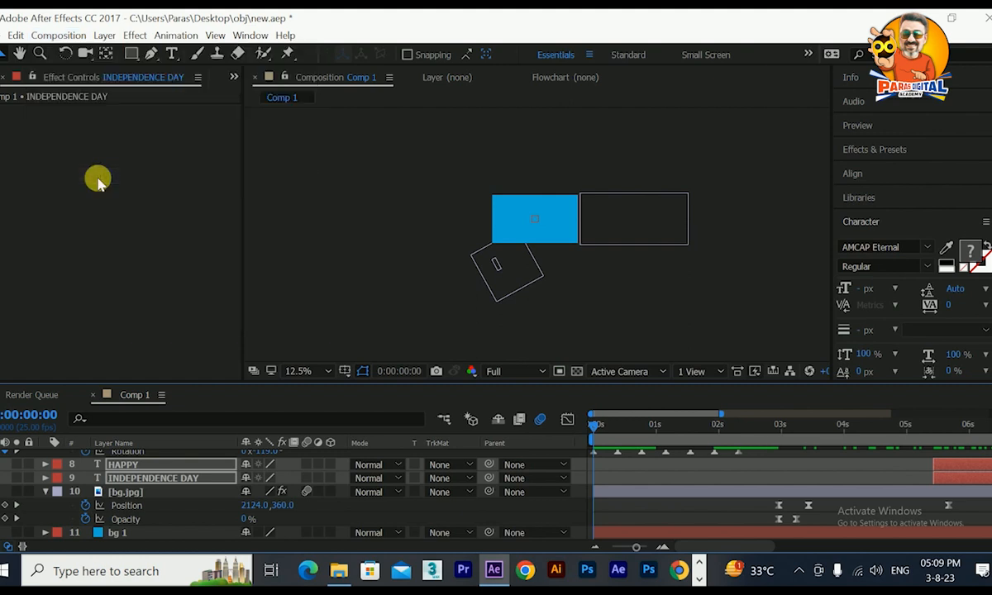
click(121, 504)
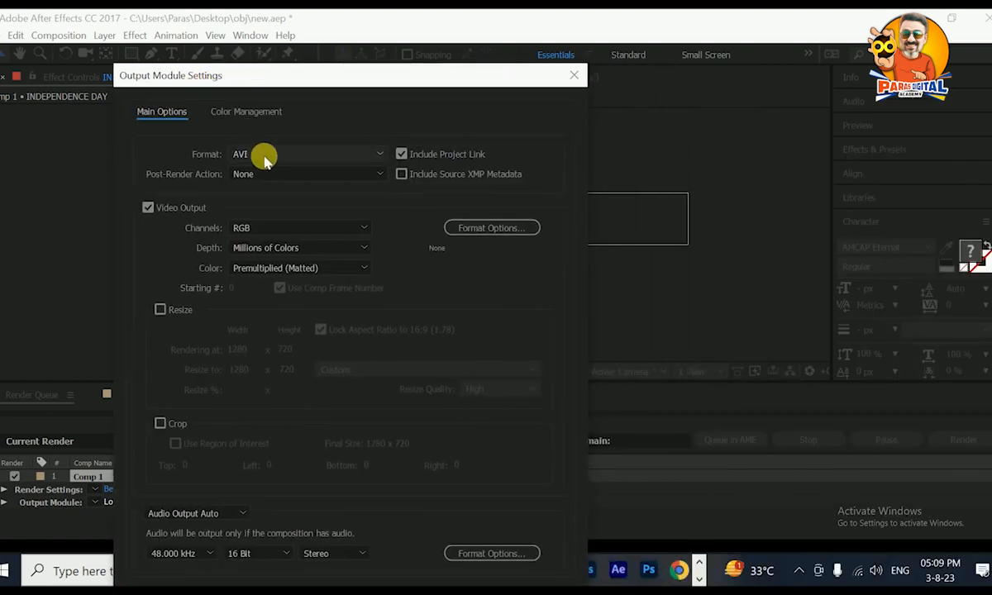
click(261, 157)
click(262, 322)
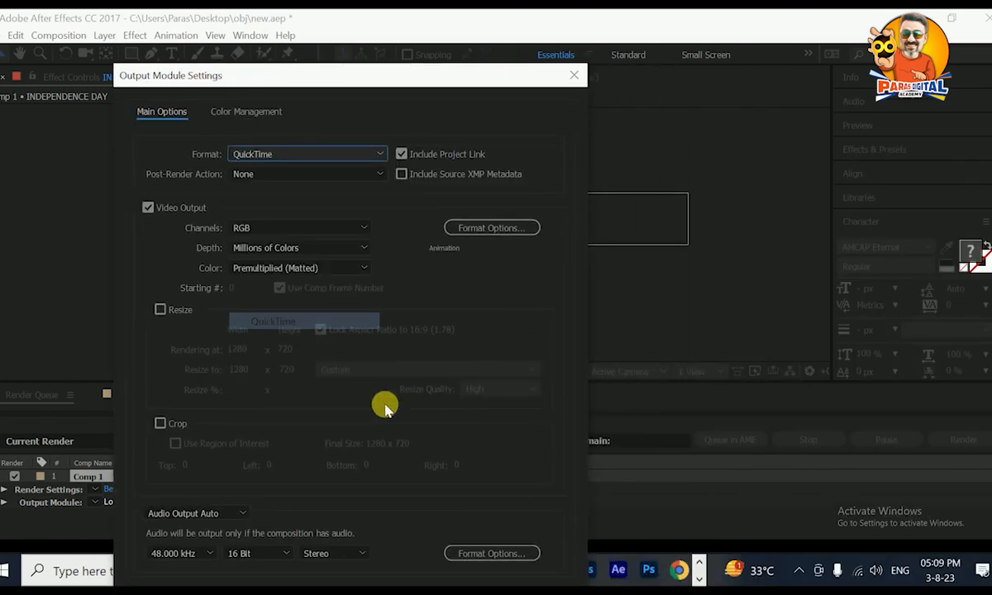
drag(408, 85, 398, 30)
click(450, 548)
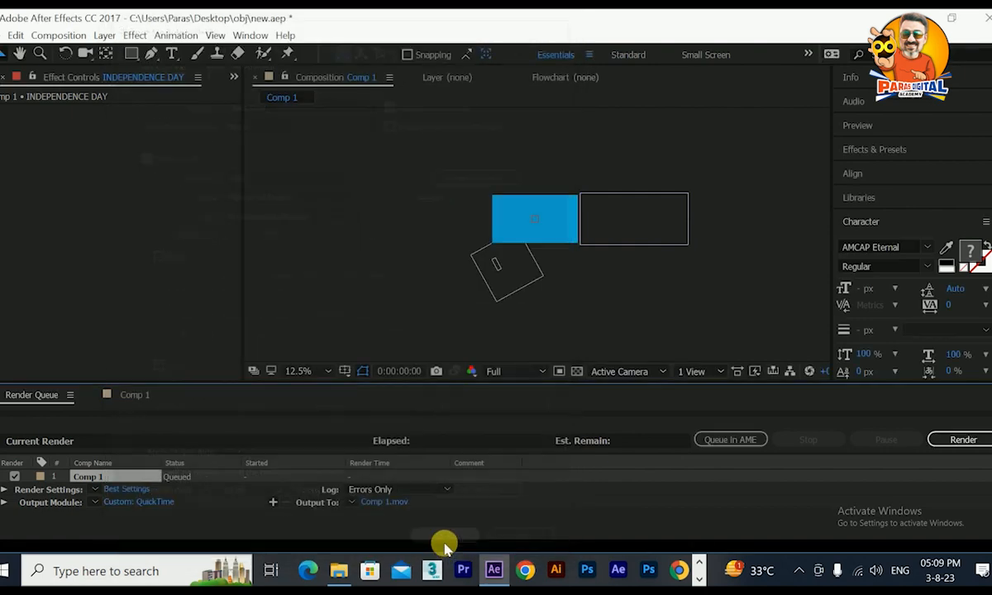
Set the output movie to the Desktop with the file name 15 aug, and start the render.
click(383, 503)
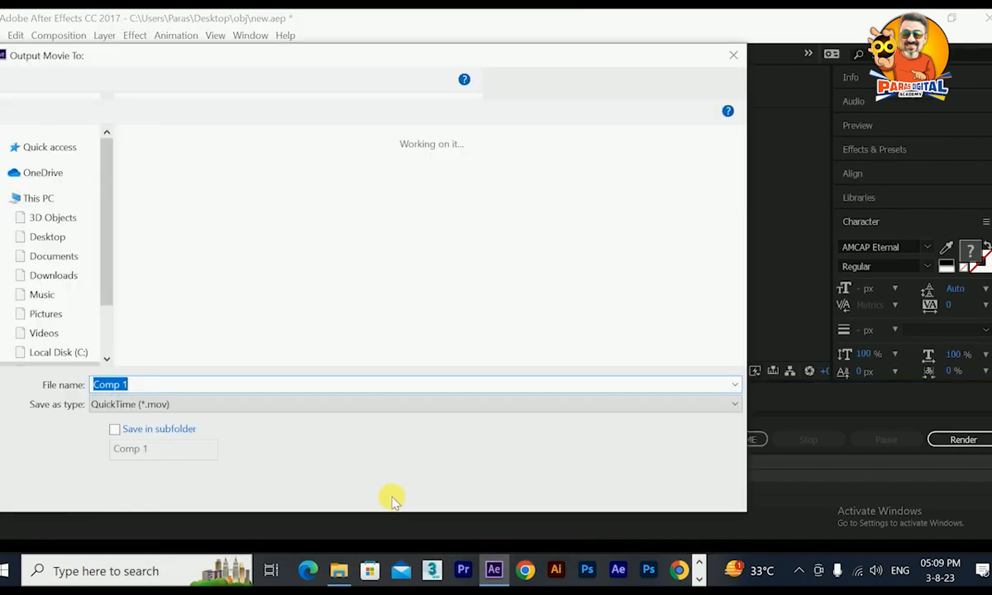
click(47, 237)
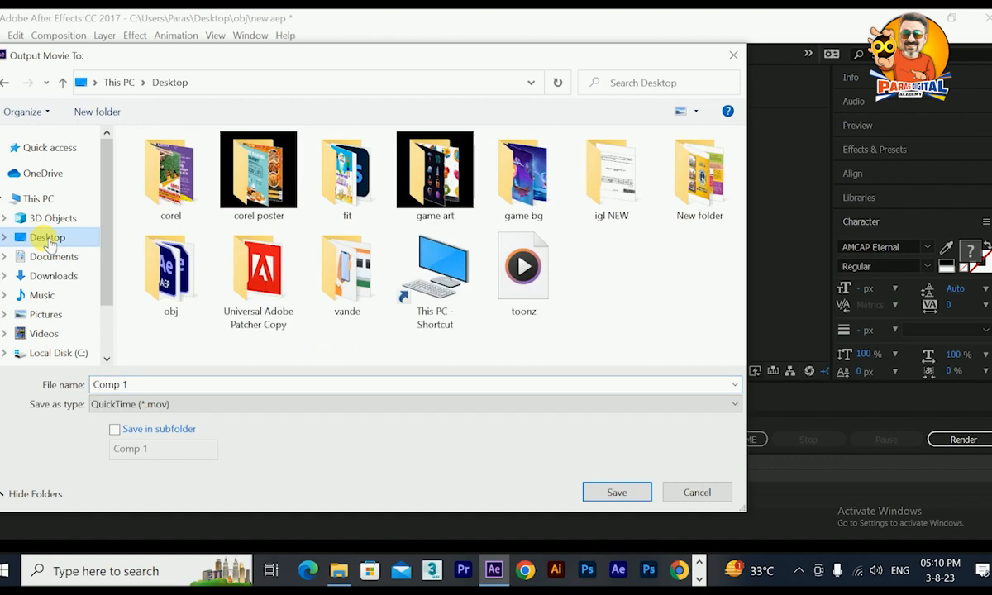
click(233, 386)
key(ctrl+a)
text(15 a)
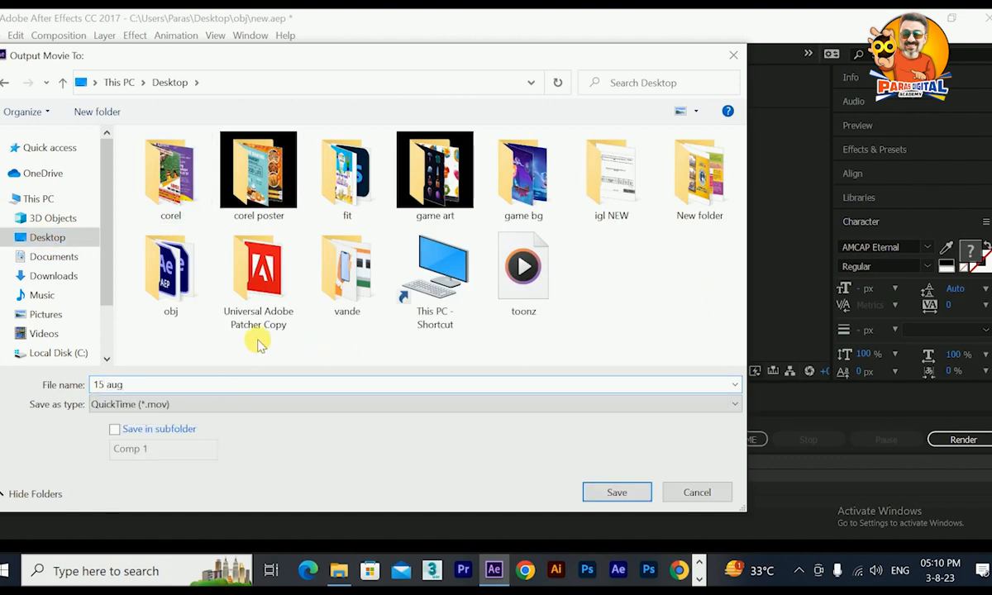
click(585, 490)
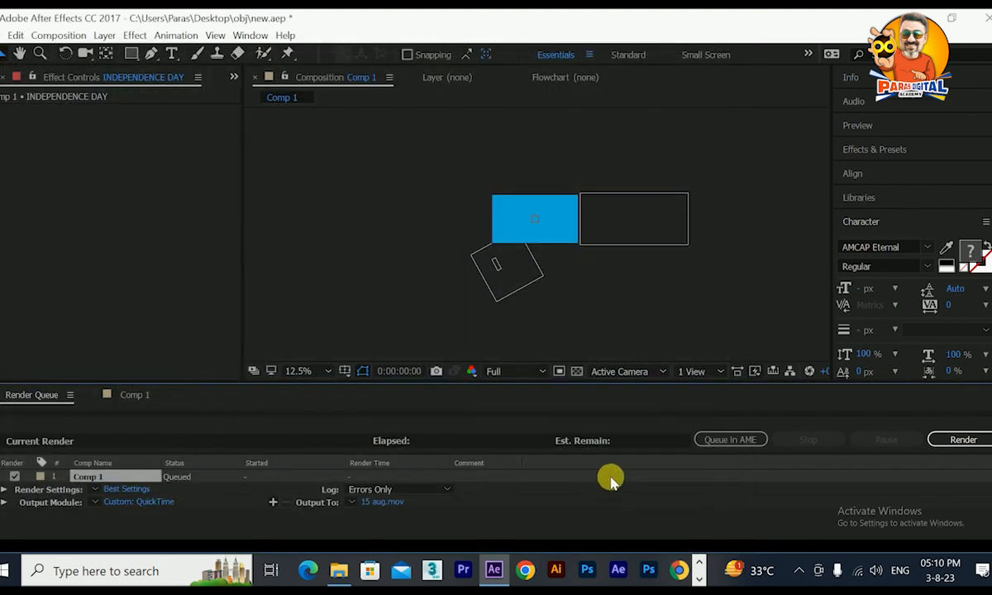
click(939, 441)
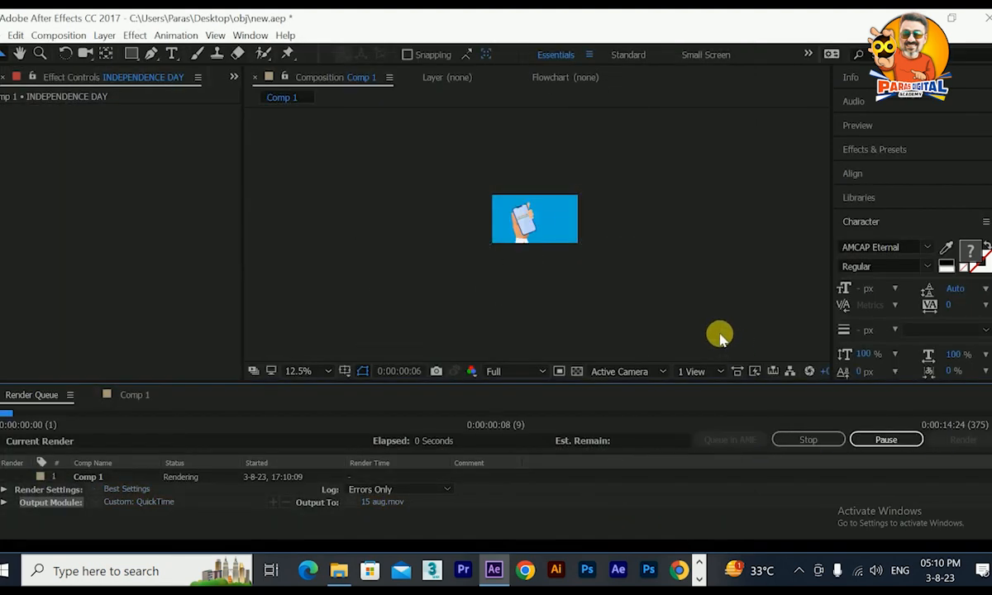